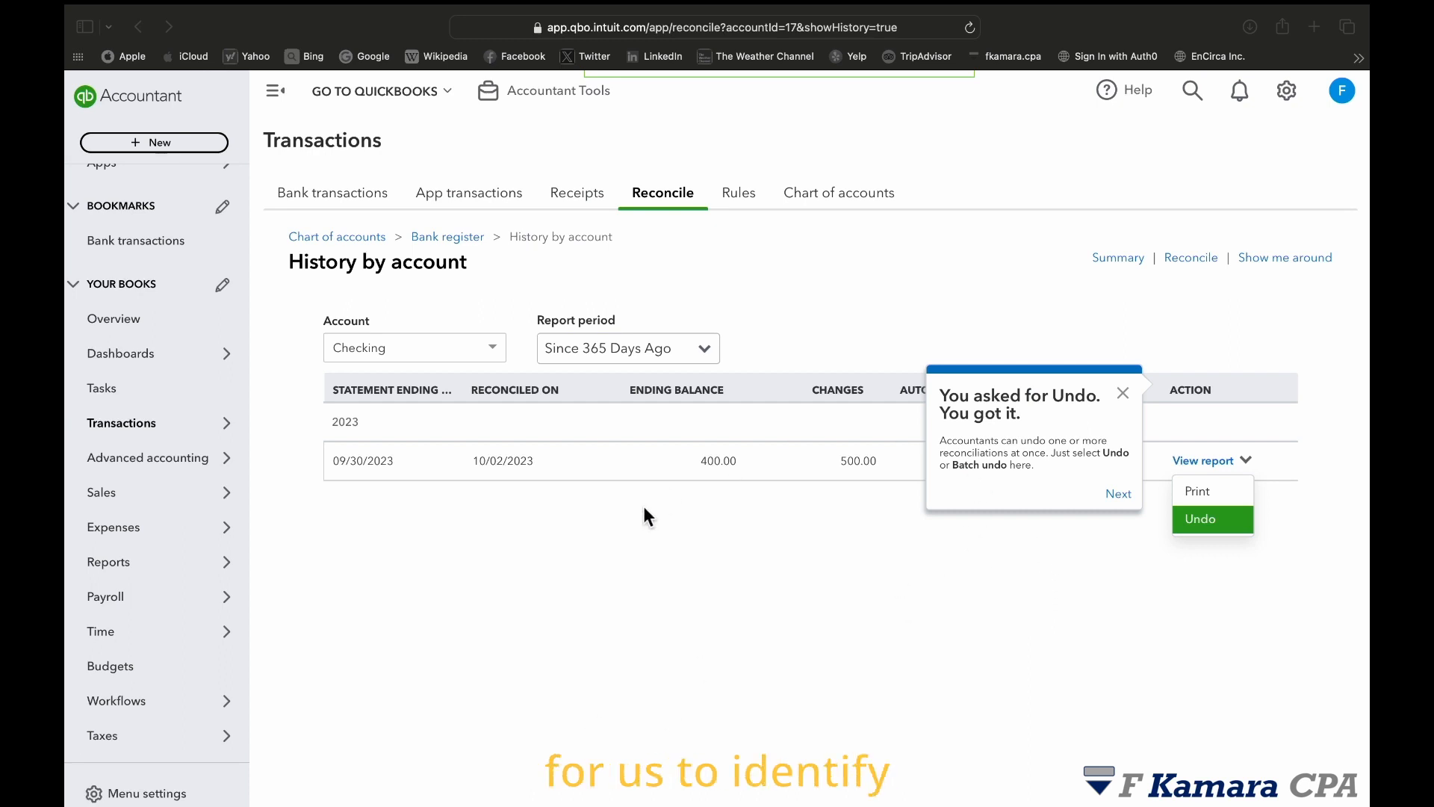
- Dismiss the undo tip, open the reconciliation setup page and check the Checking account's beginning balance
click(1124, 396)
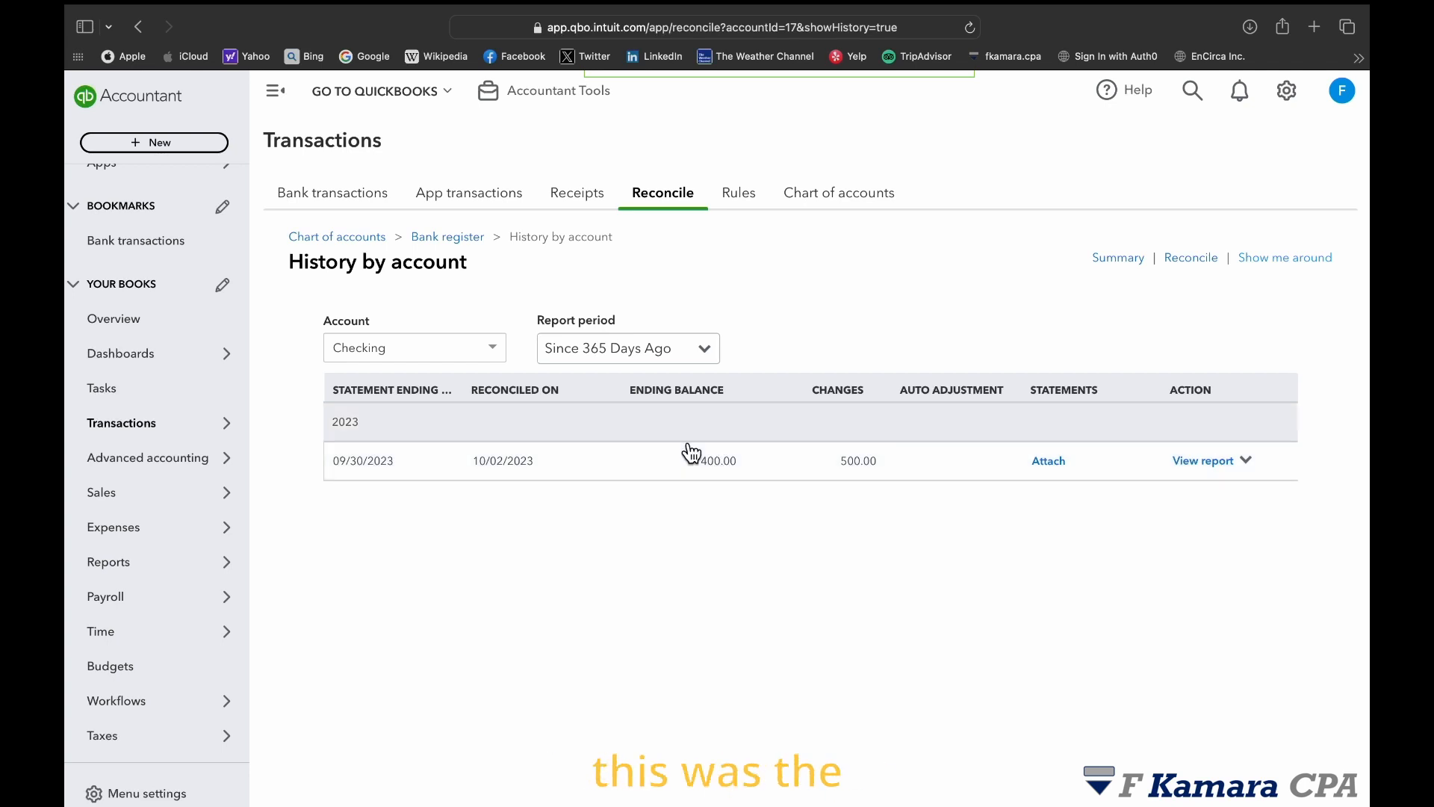
click(681, 197)
scroll(485, 470, down, 1)
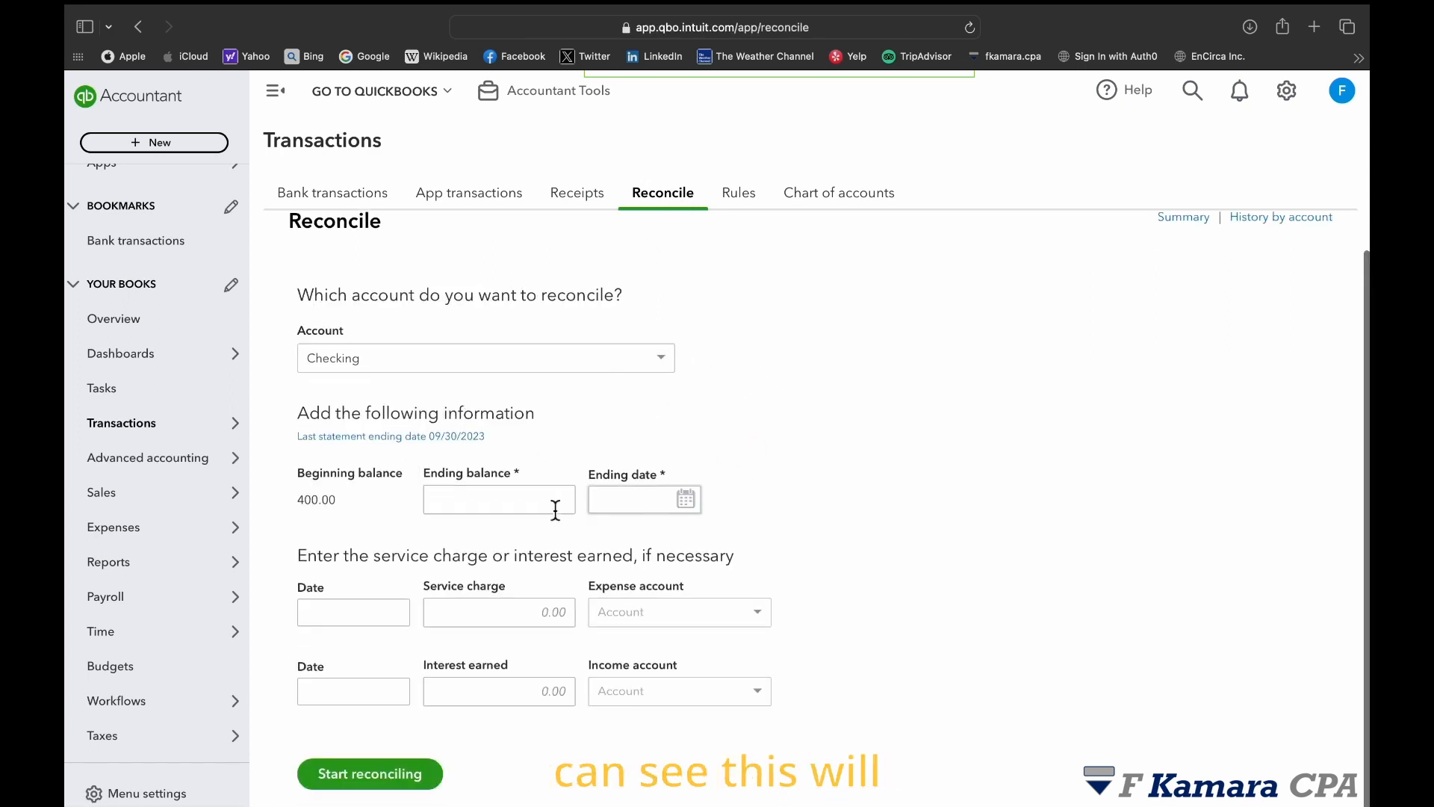
drag(303, 505, 365, 502)
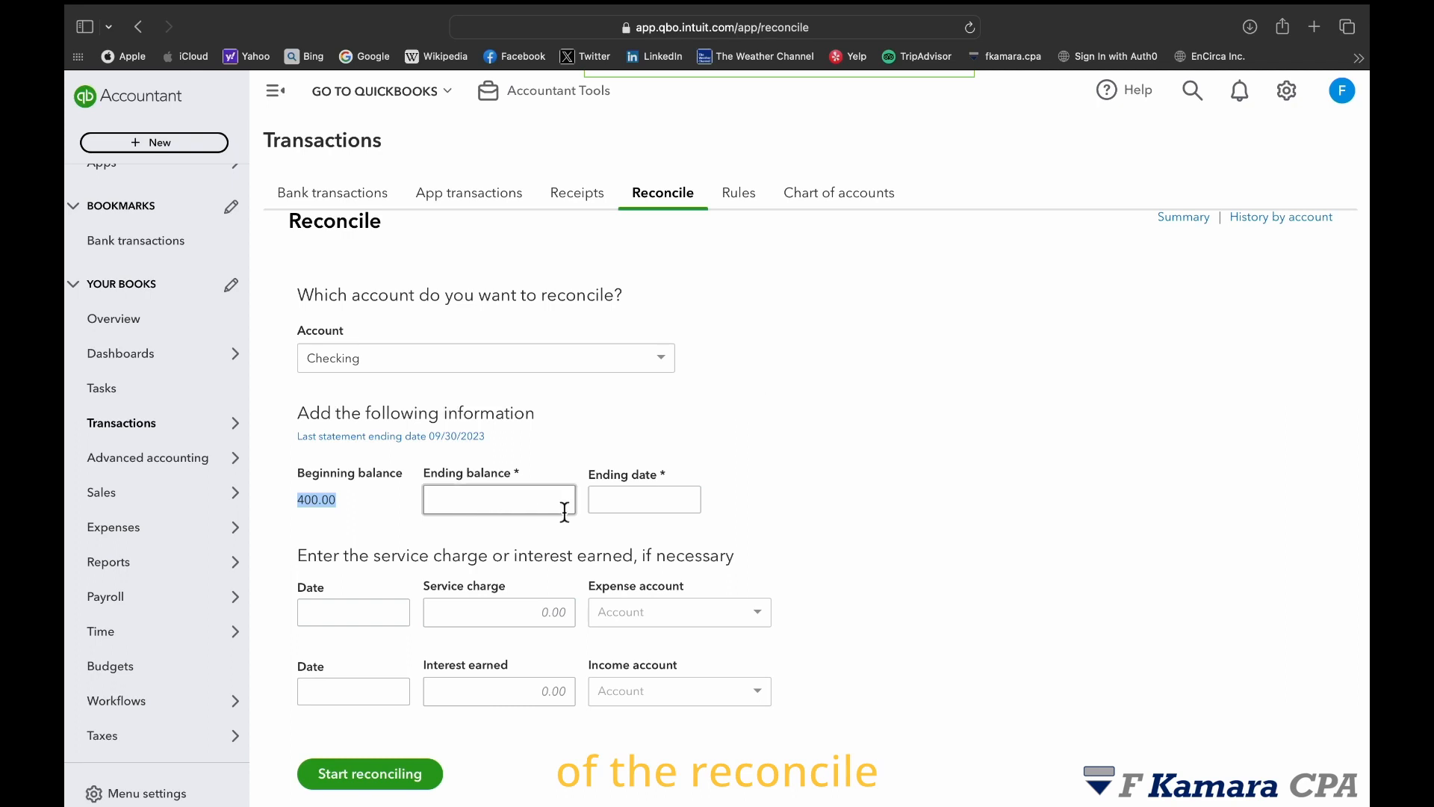
scroll(889, 361, up, 2)
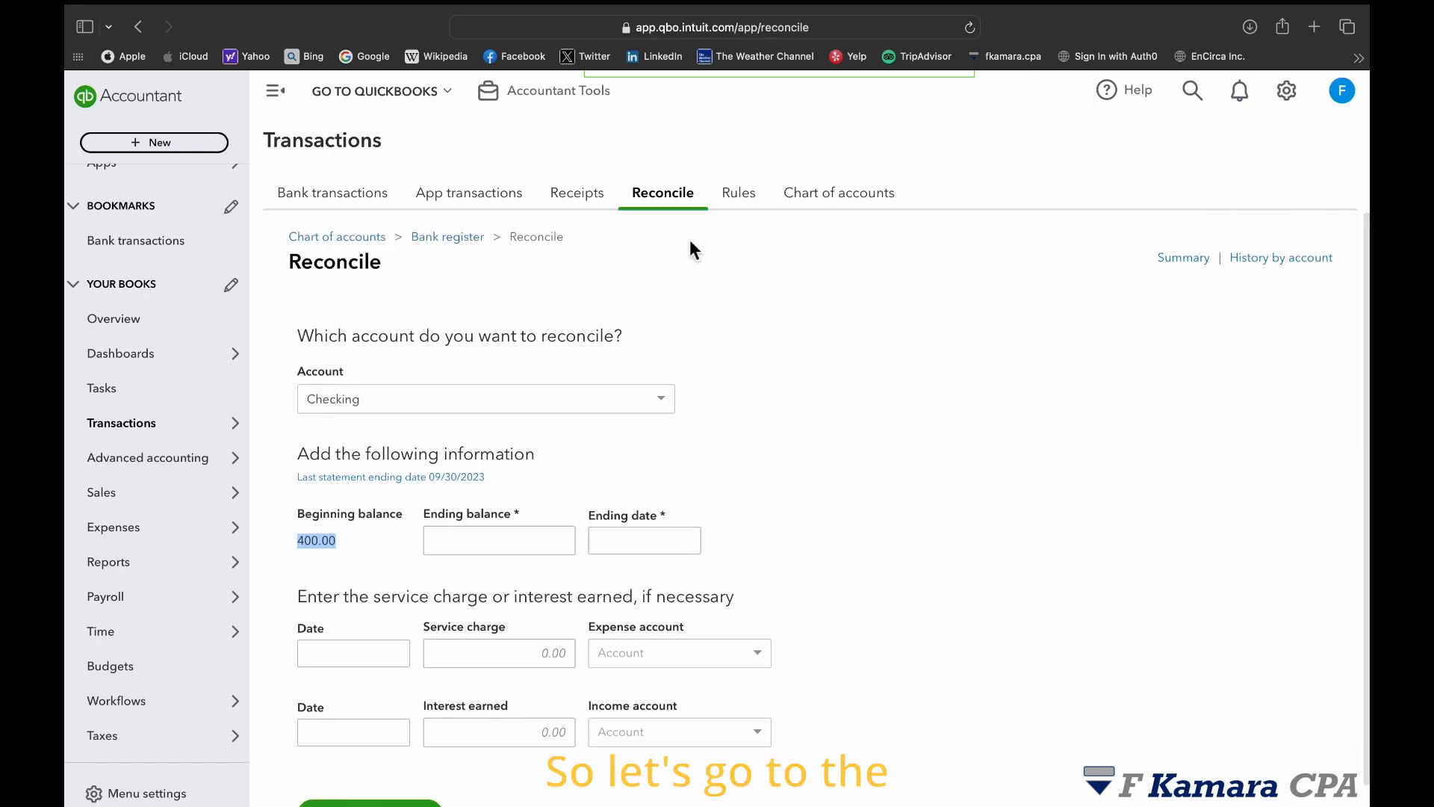
- Open the Checking register from the chart of accounts and examine the reconciliation status of its transactions
click(827, 209)
scroll(971, 425, down, 1)
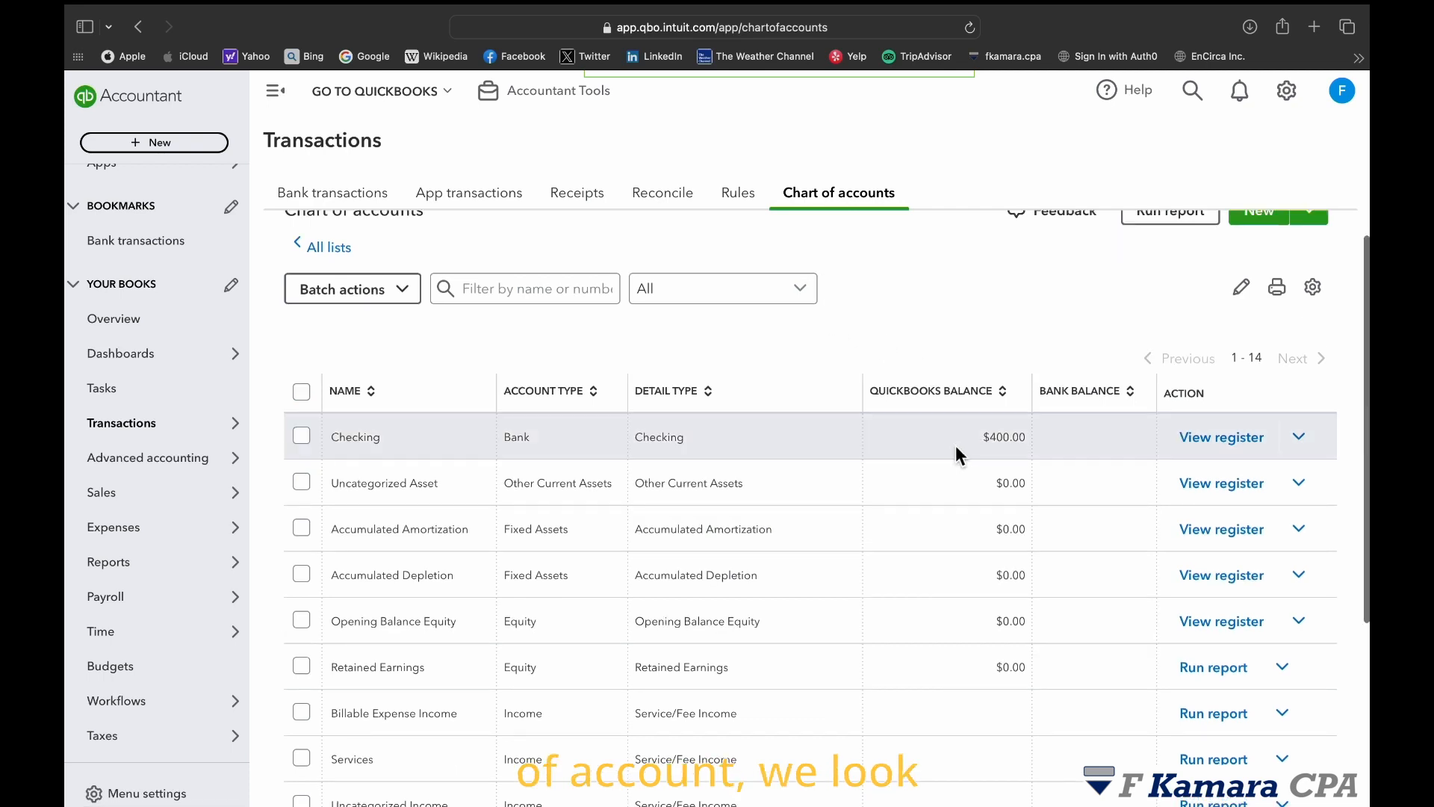
click(1231, 439)
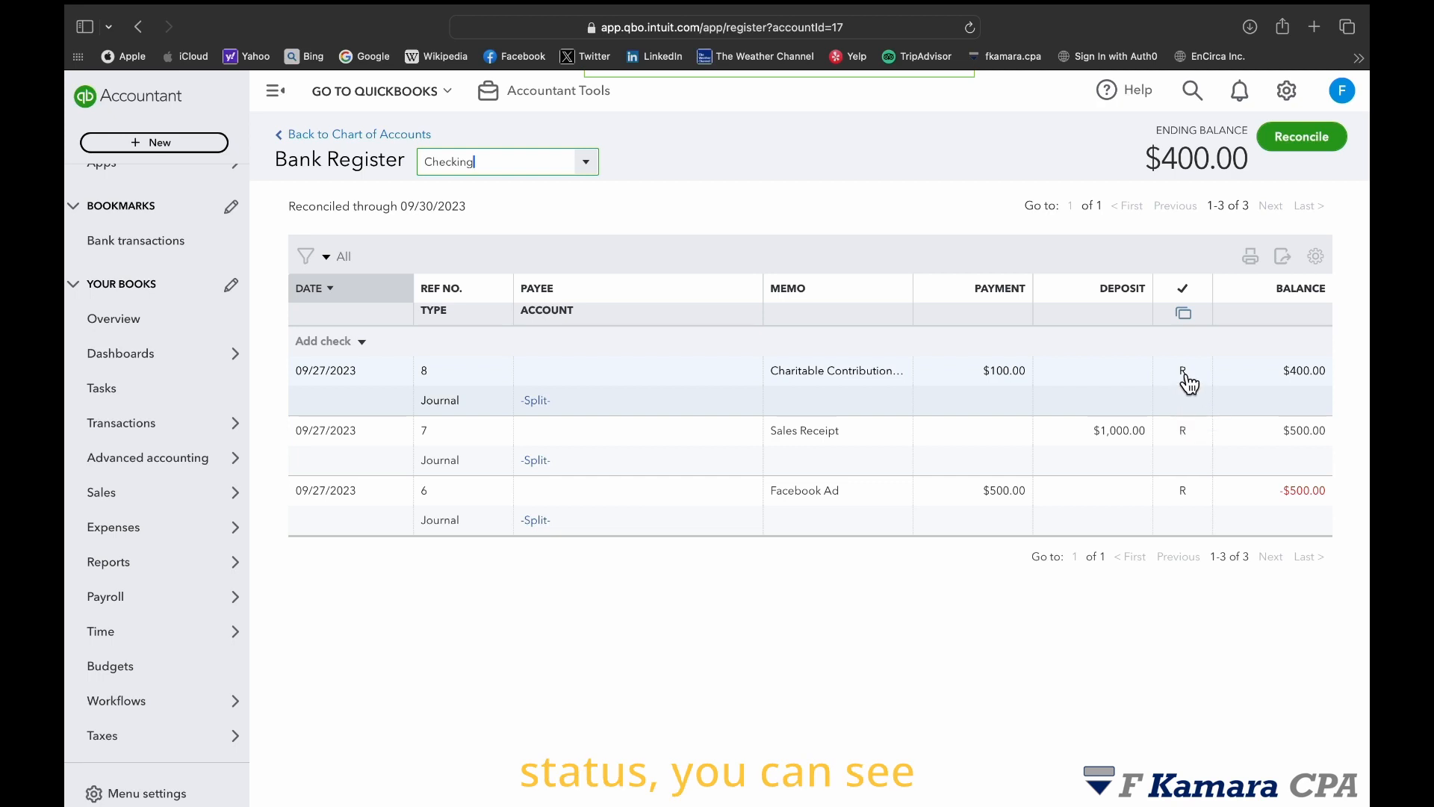
mouse_move(1184, 387)
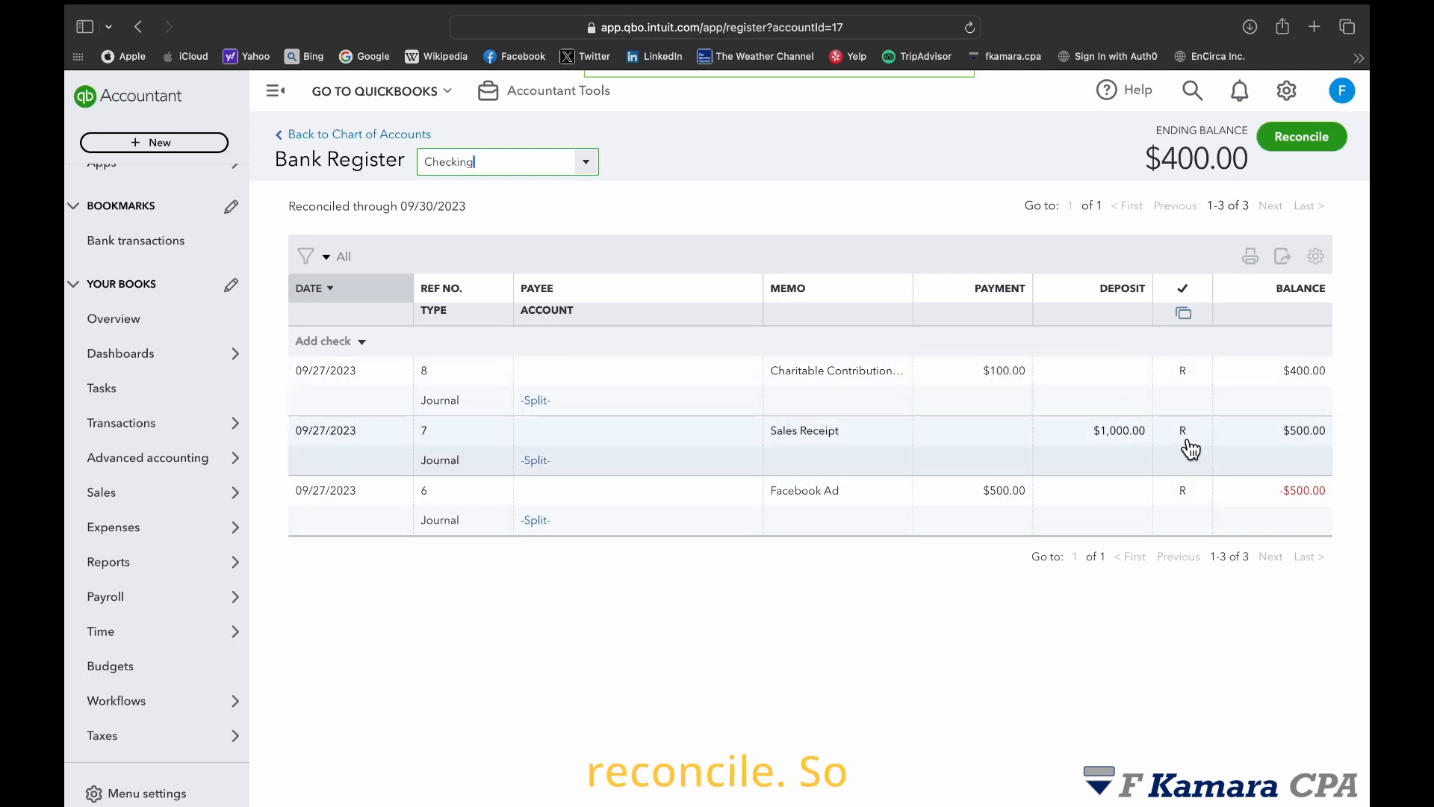
- Change the Charitable Contribution journal entry's status to C in the Checking register and save it, accepting the modification of a reconciled transaction
click(1196, 384)
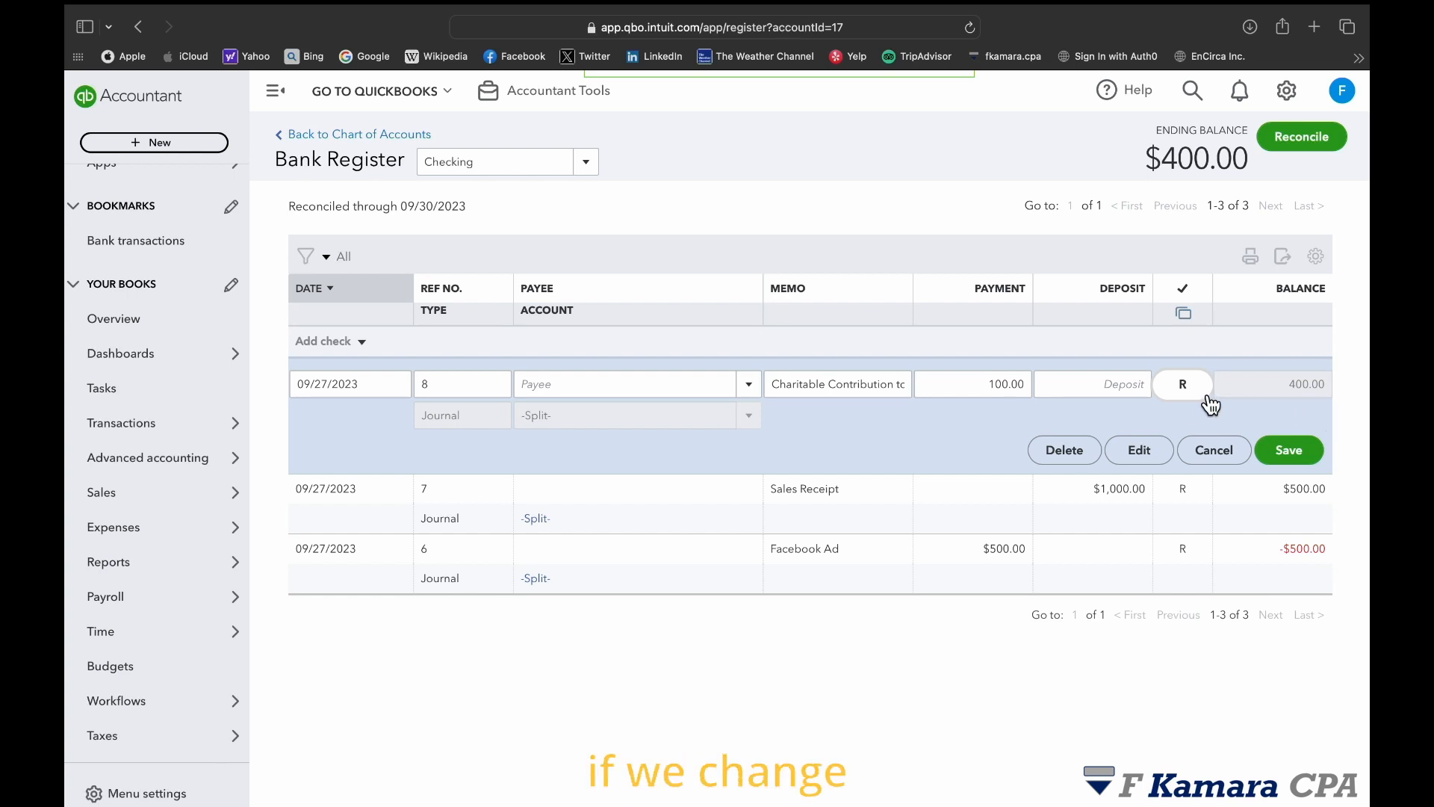
click(1191, 388)
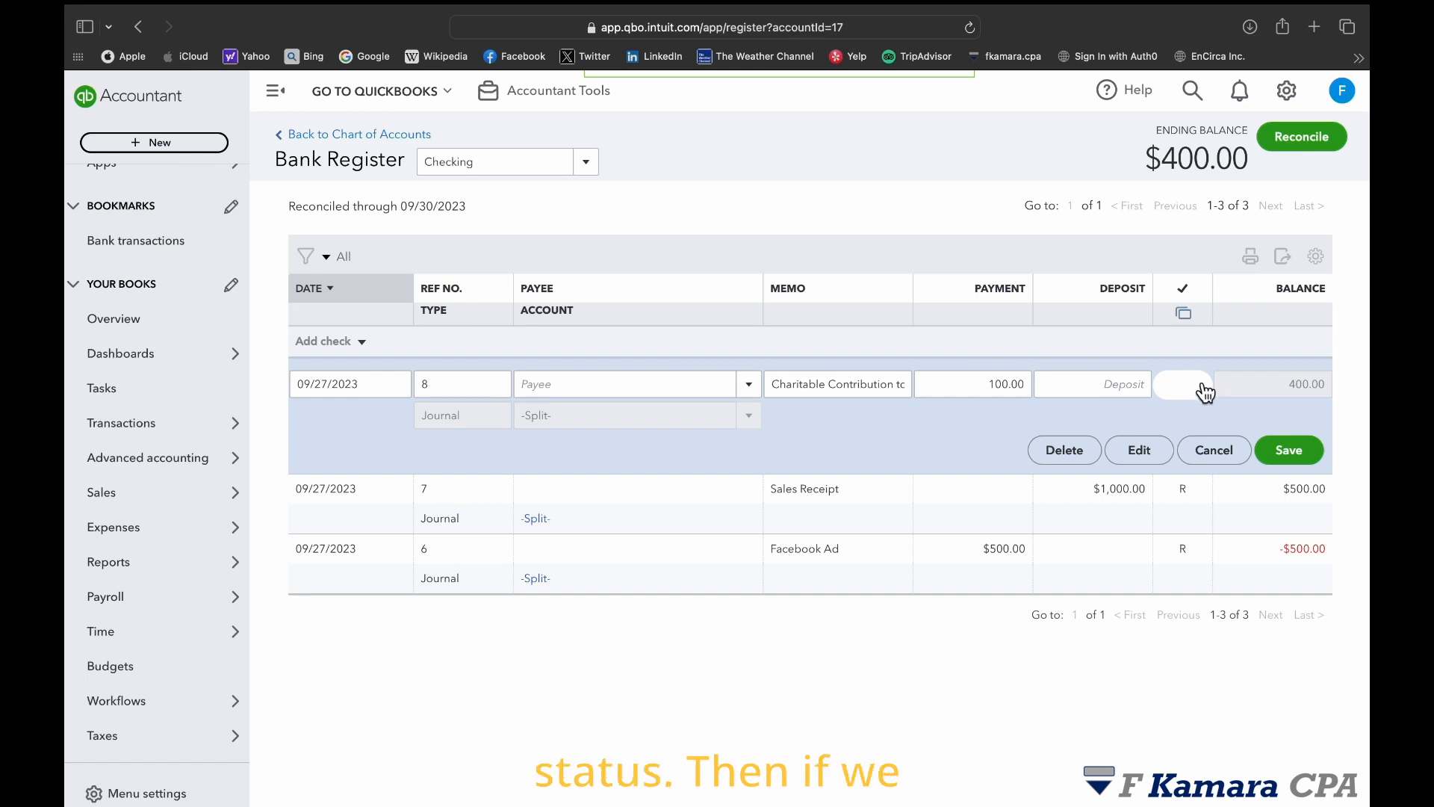
click(1193, 393)
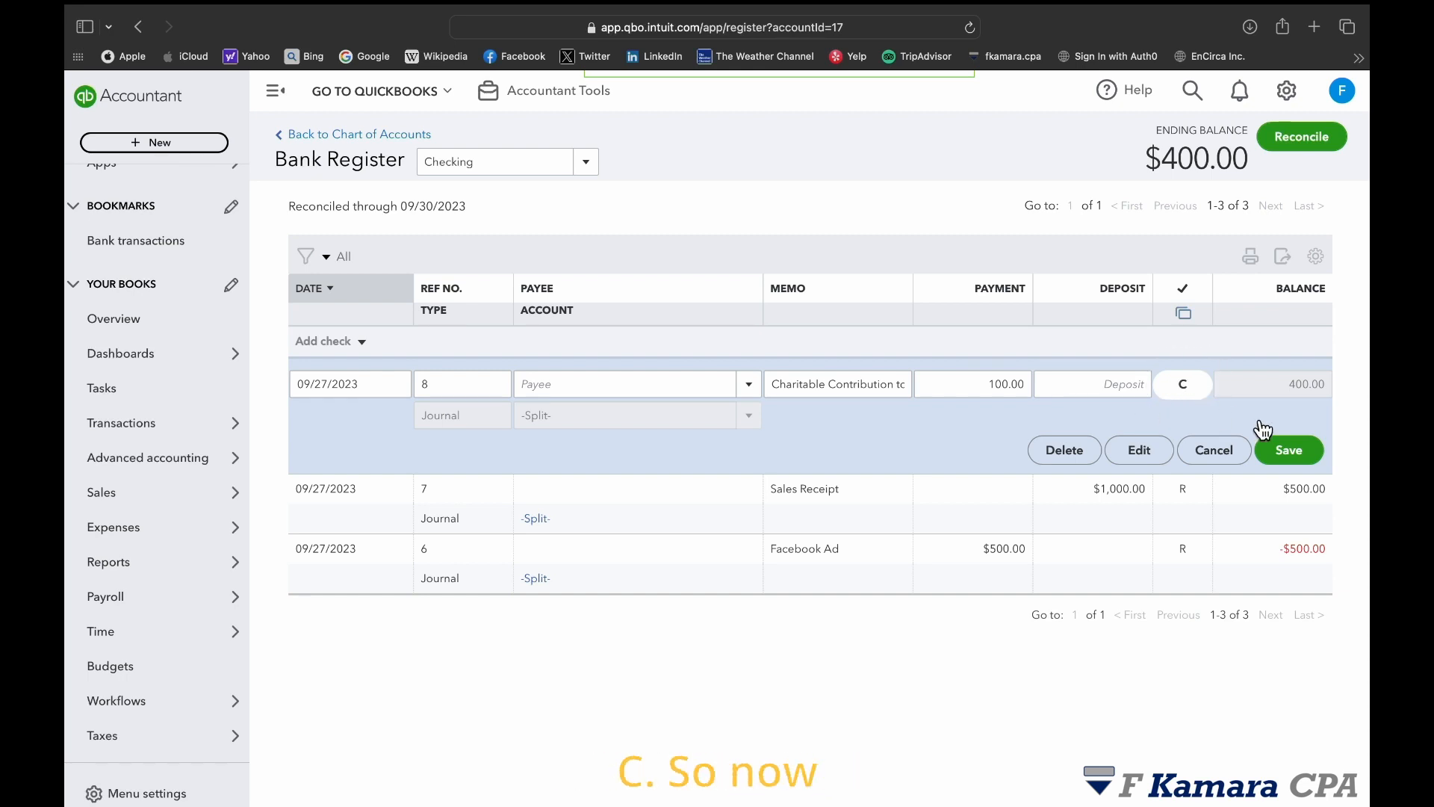
click(1303, 455)
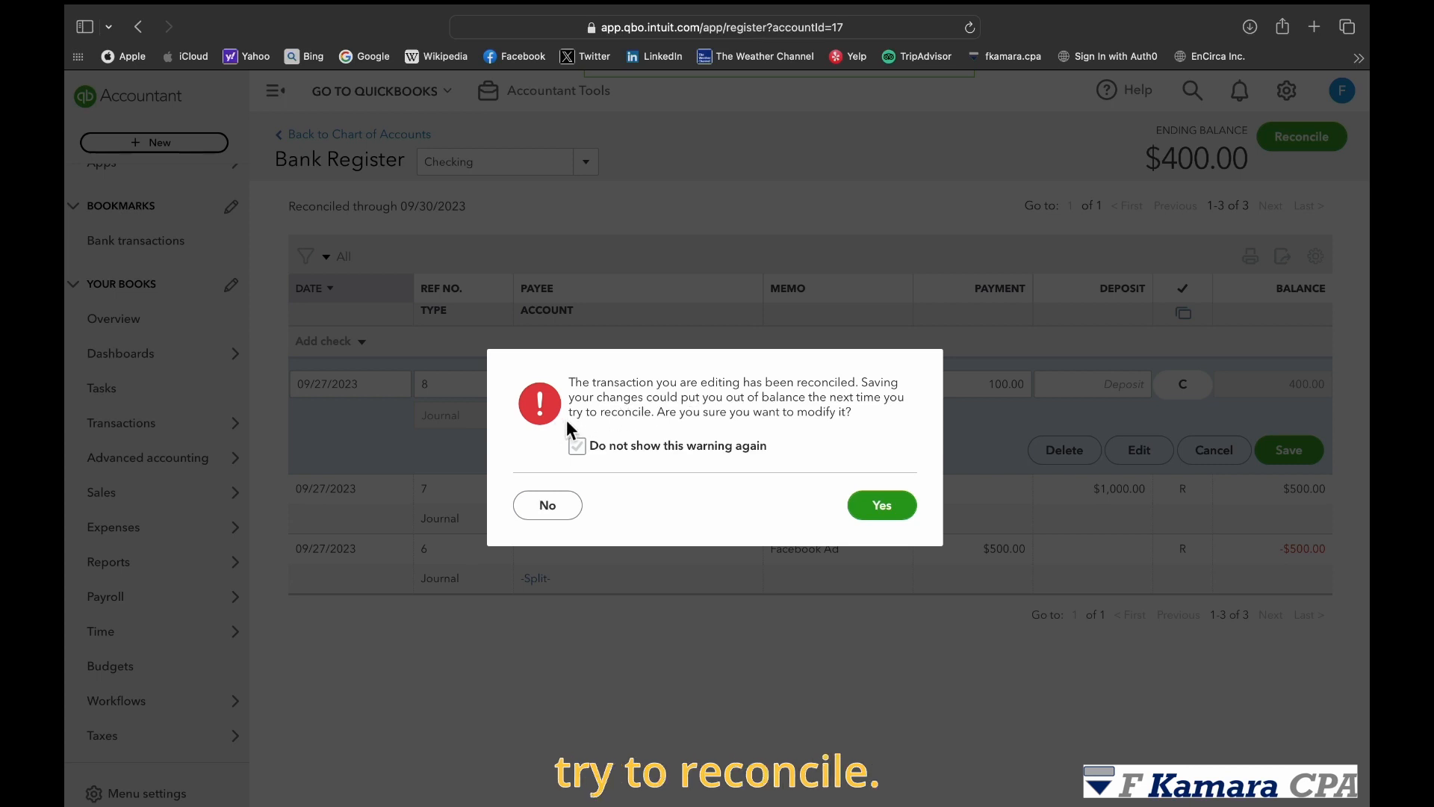
click(897, 510)
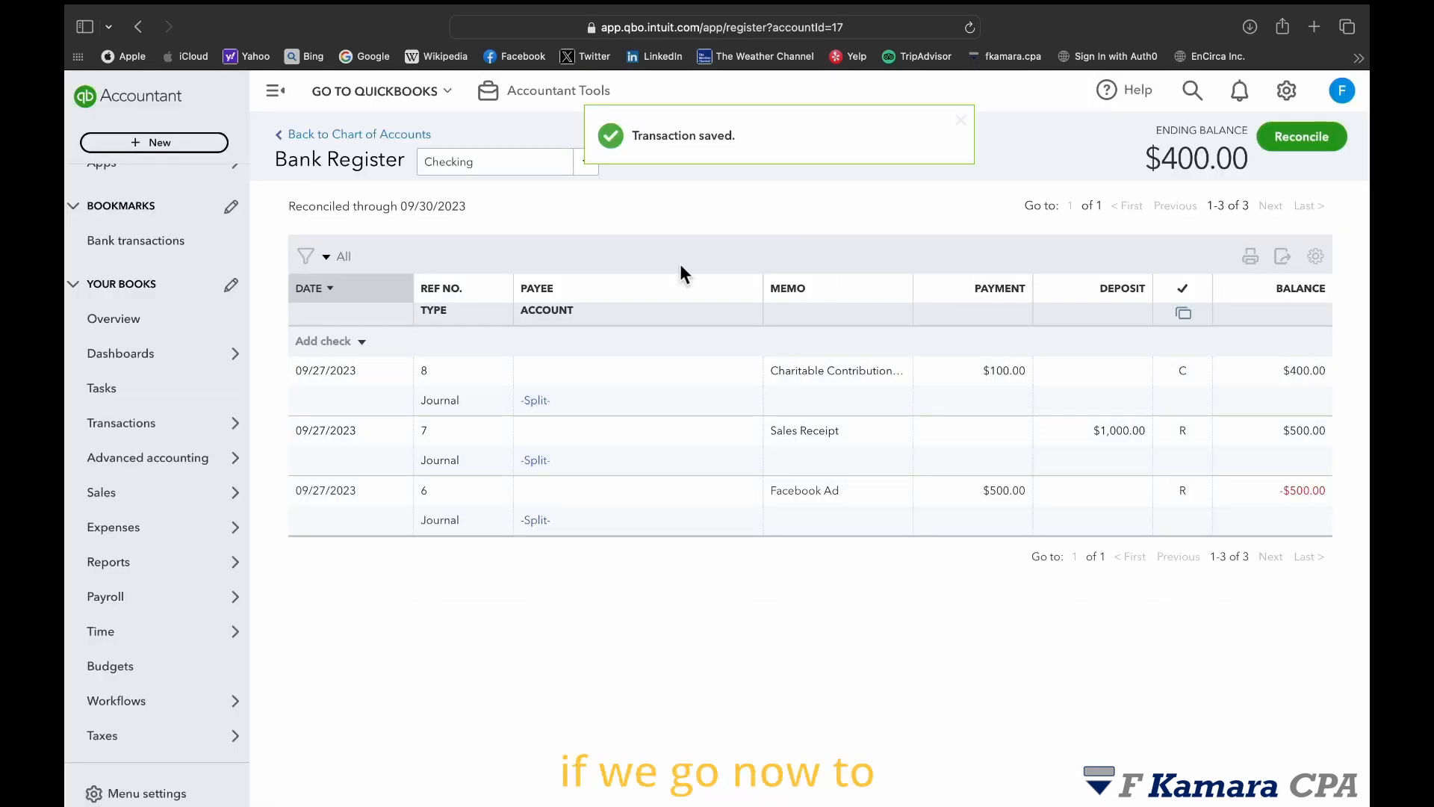
- Go from the register to the Checking reconciliation and open its Reconciliation Discrepancy Report through the offered help
right_click(1250, 174)
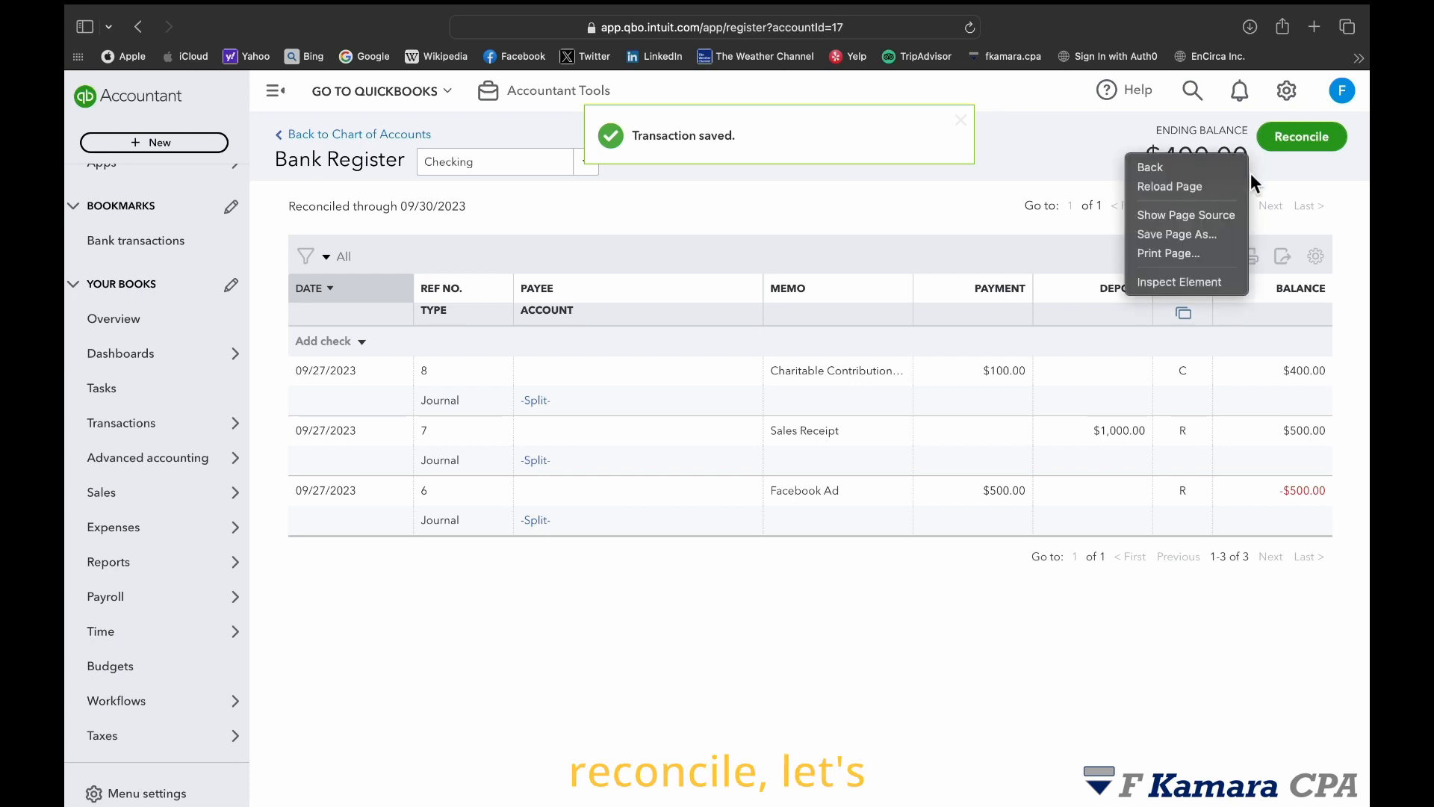
click(1313, 137)
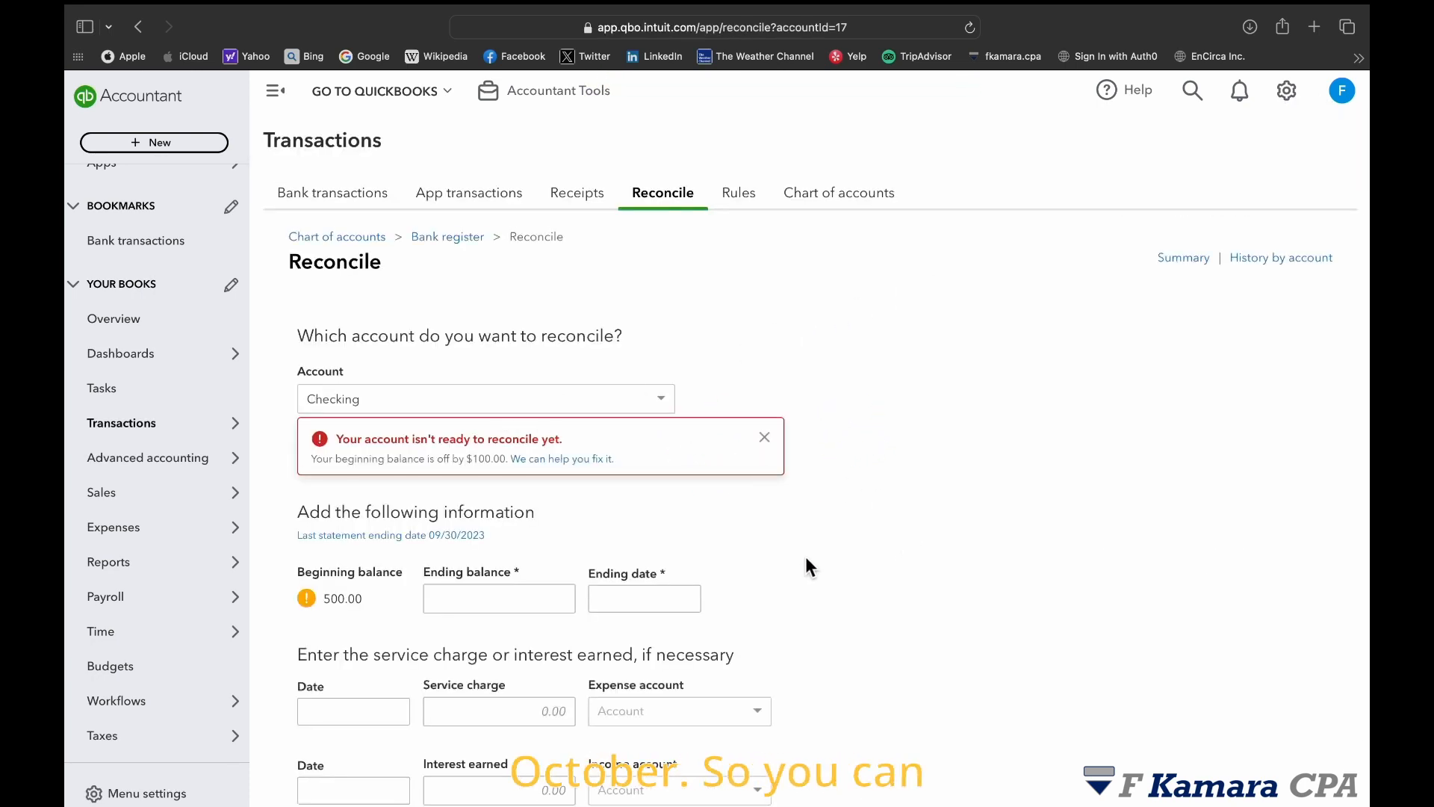
scroll(806, 562, down, 3)
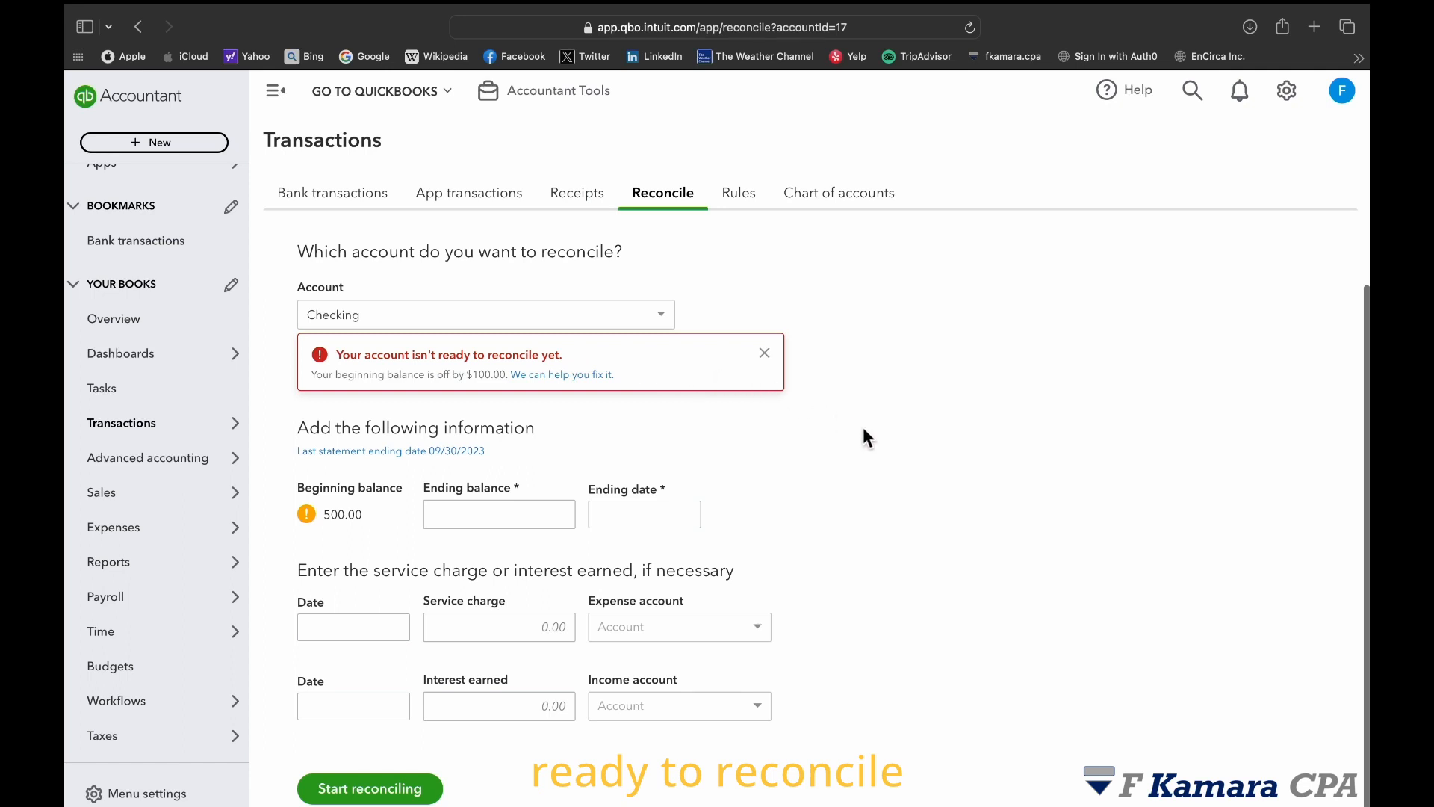
scroll(961, 499, down, 1)
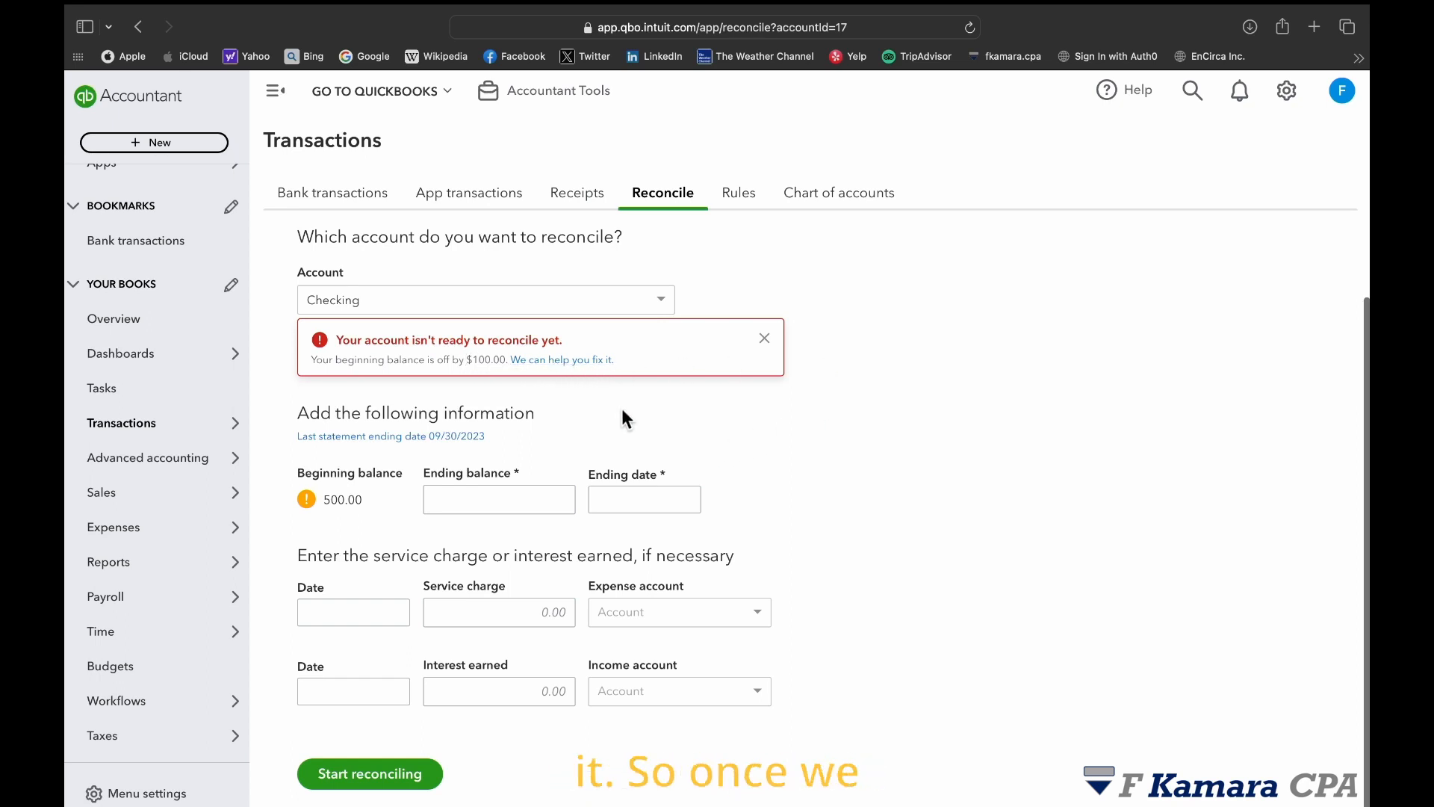
click(598, 362)
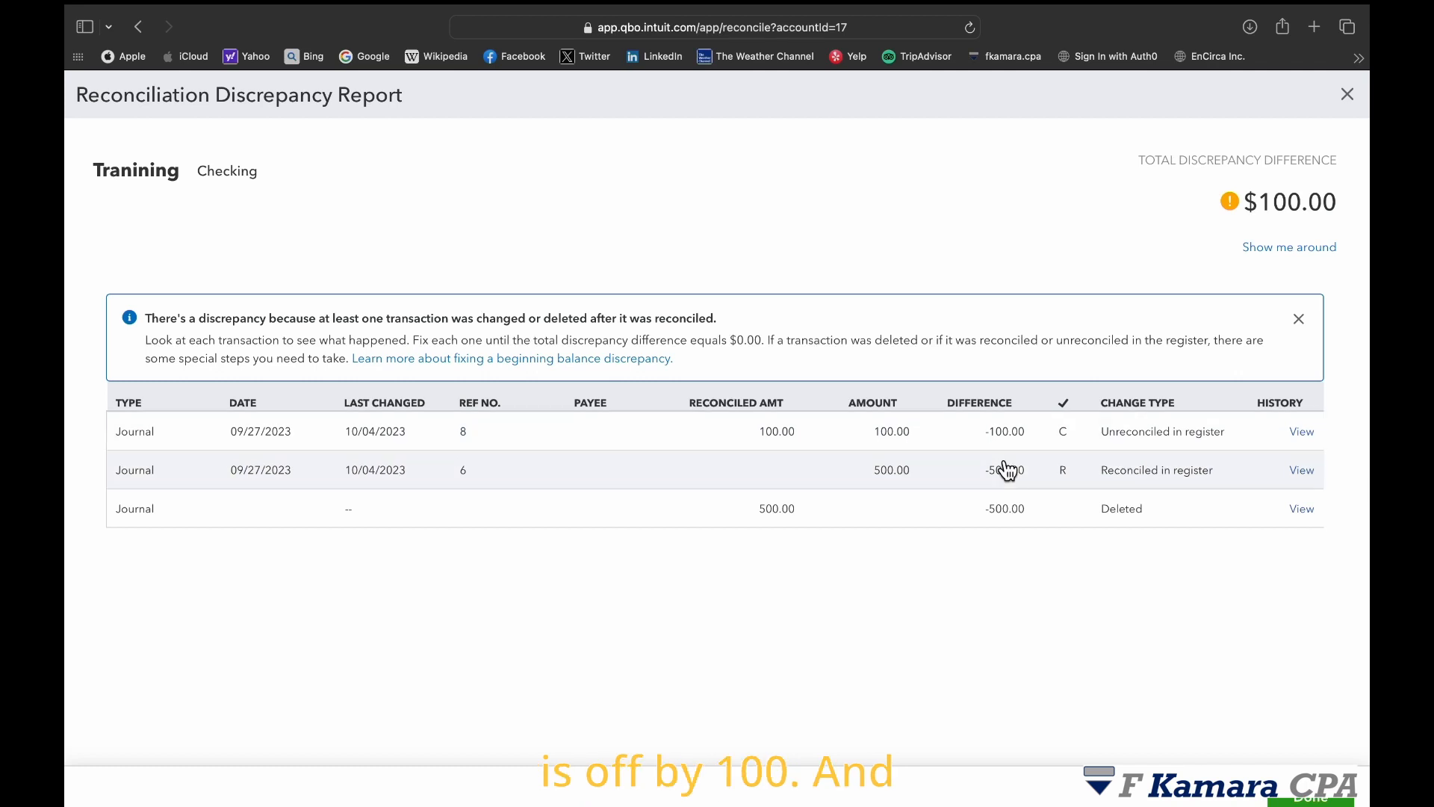
- Set journal entry 8's status back to R in the discrepancy report, save the change and finish the report
click(1074, 439)
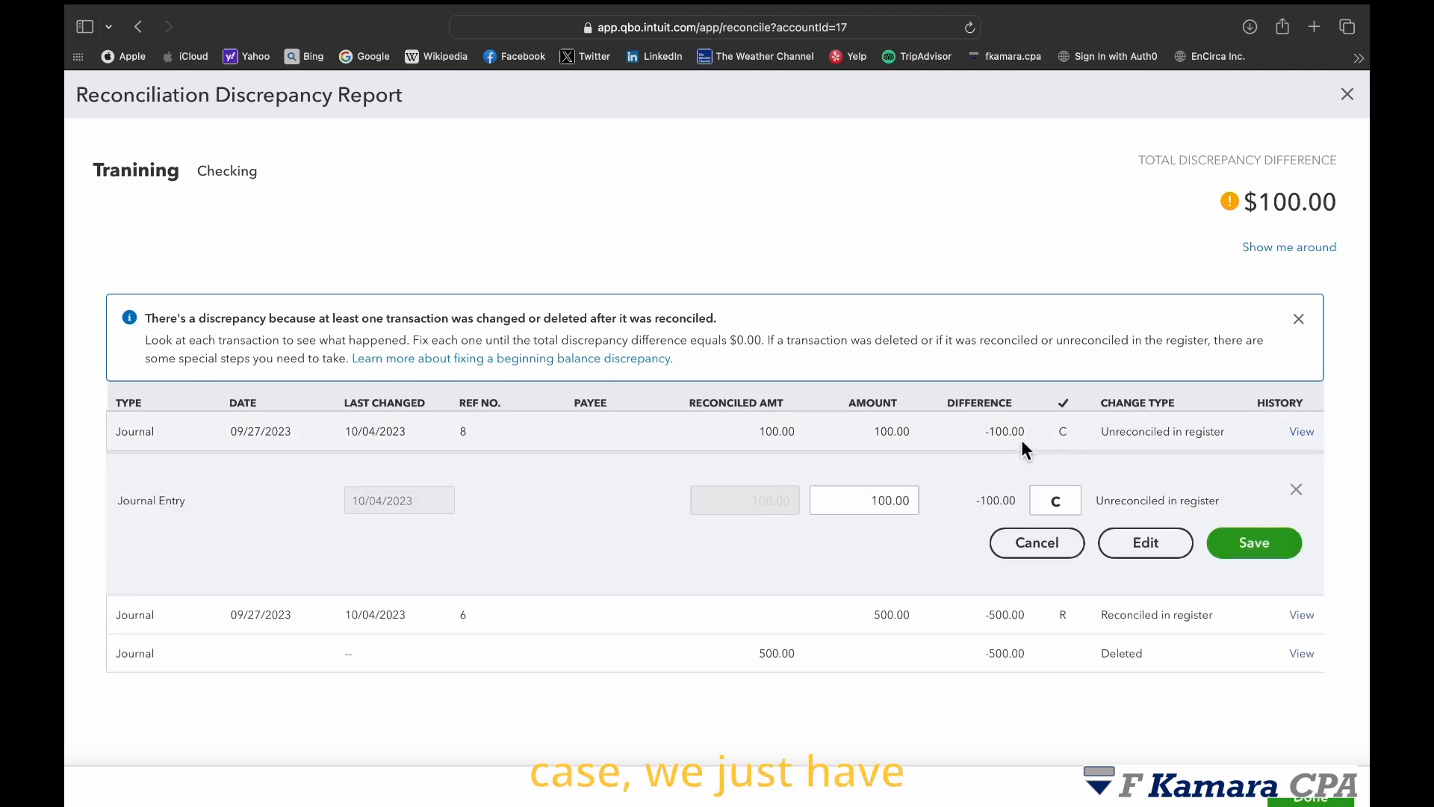
click(1071, 512)
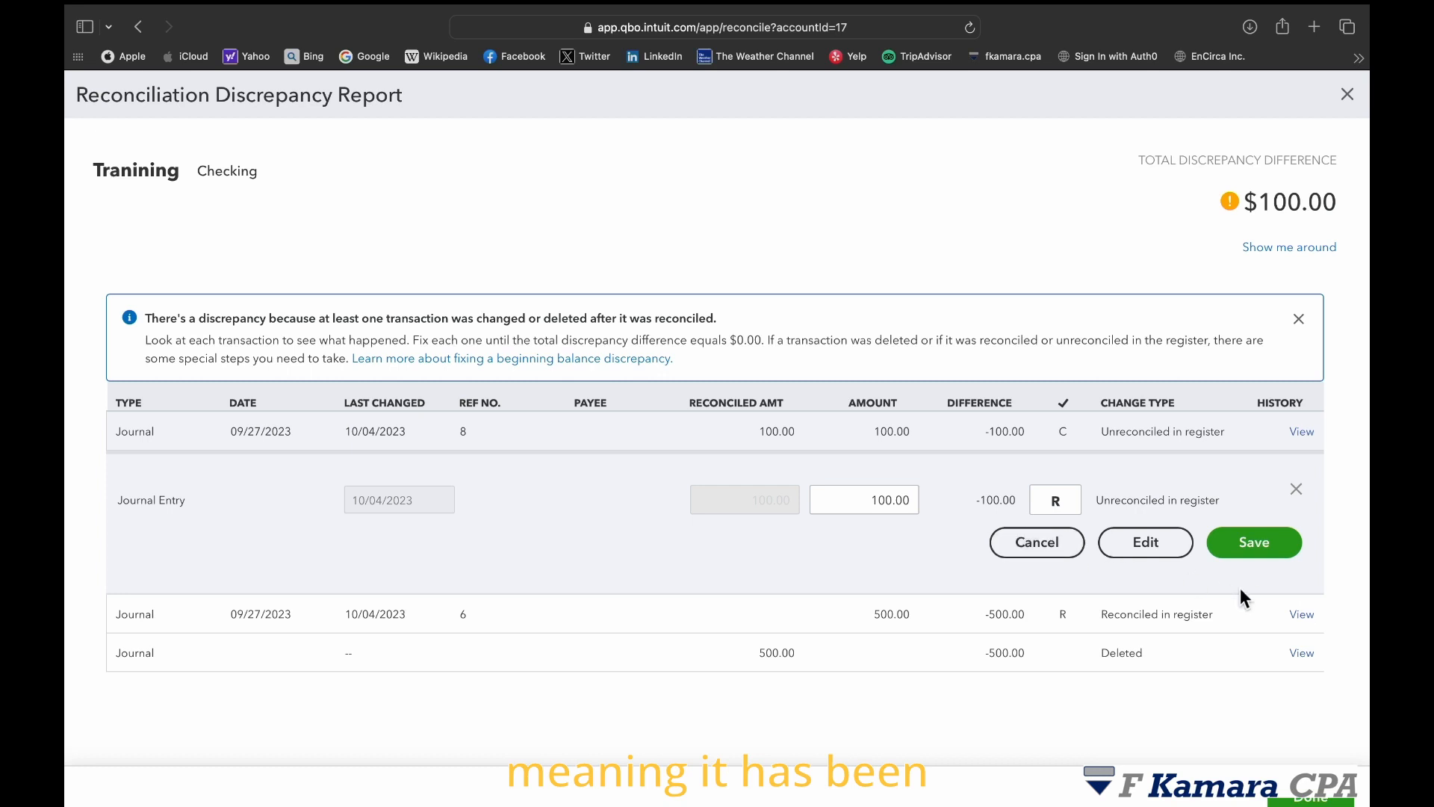
click(1272, 547)
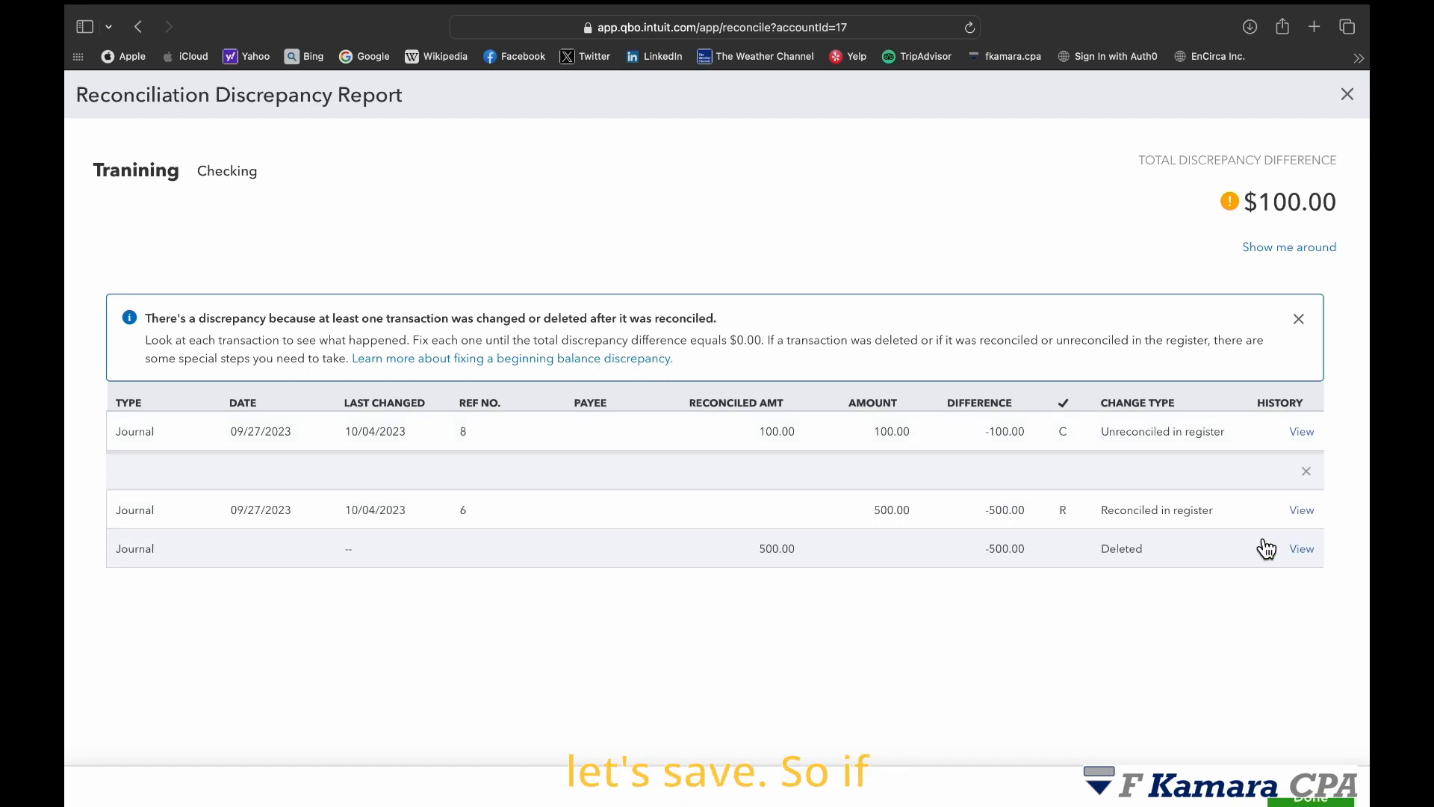
click(1322, 800)
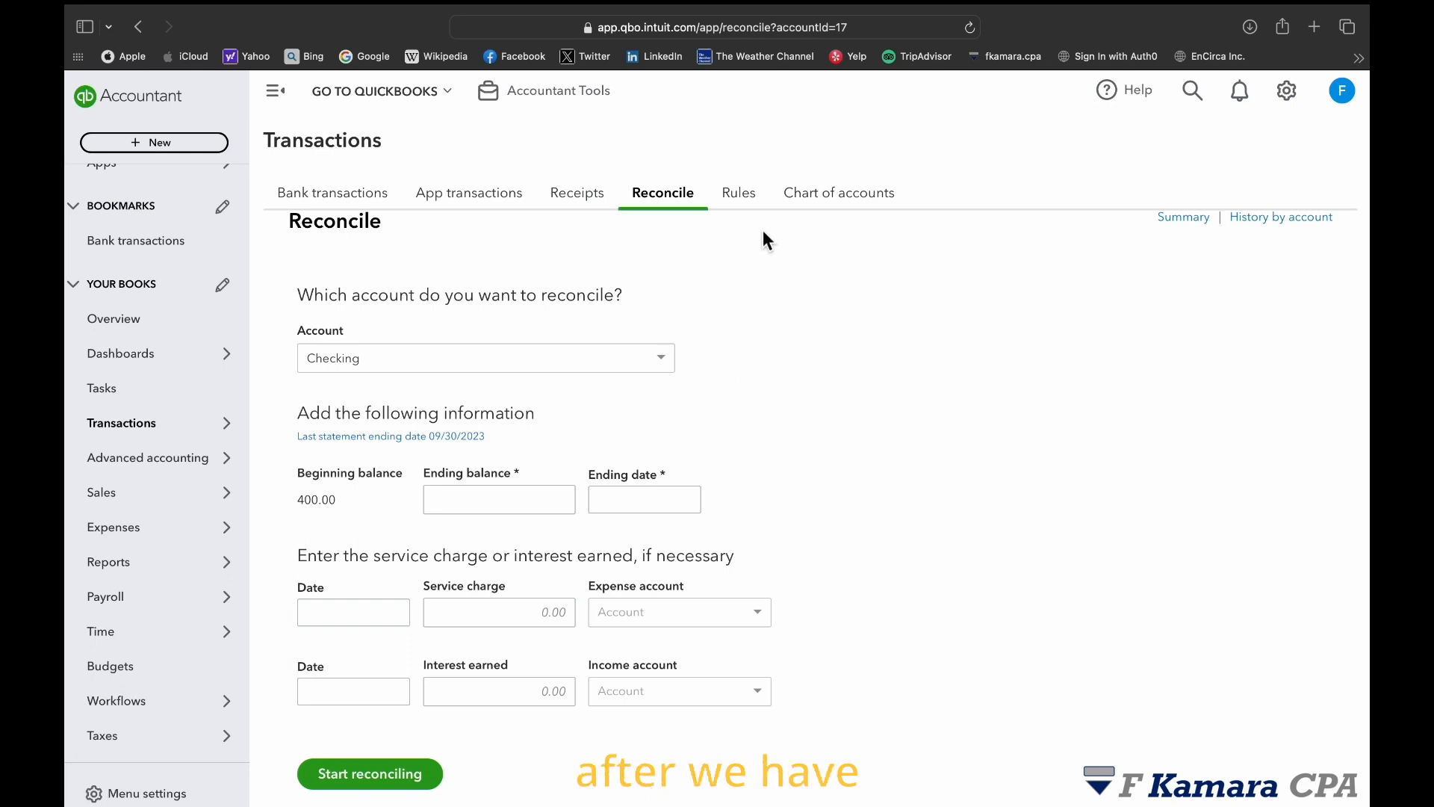
- Reopen the Checking register, set the Charitable Contribution entry's payment to 200, and save it despite its reconciled status
click(866, 193)
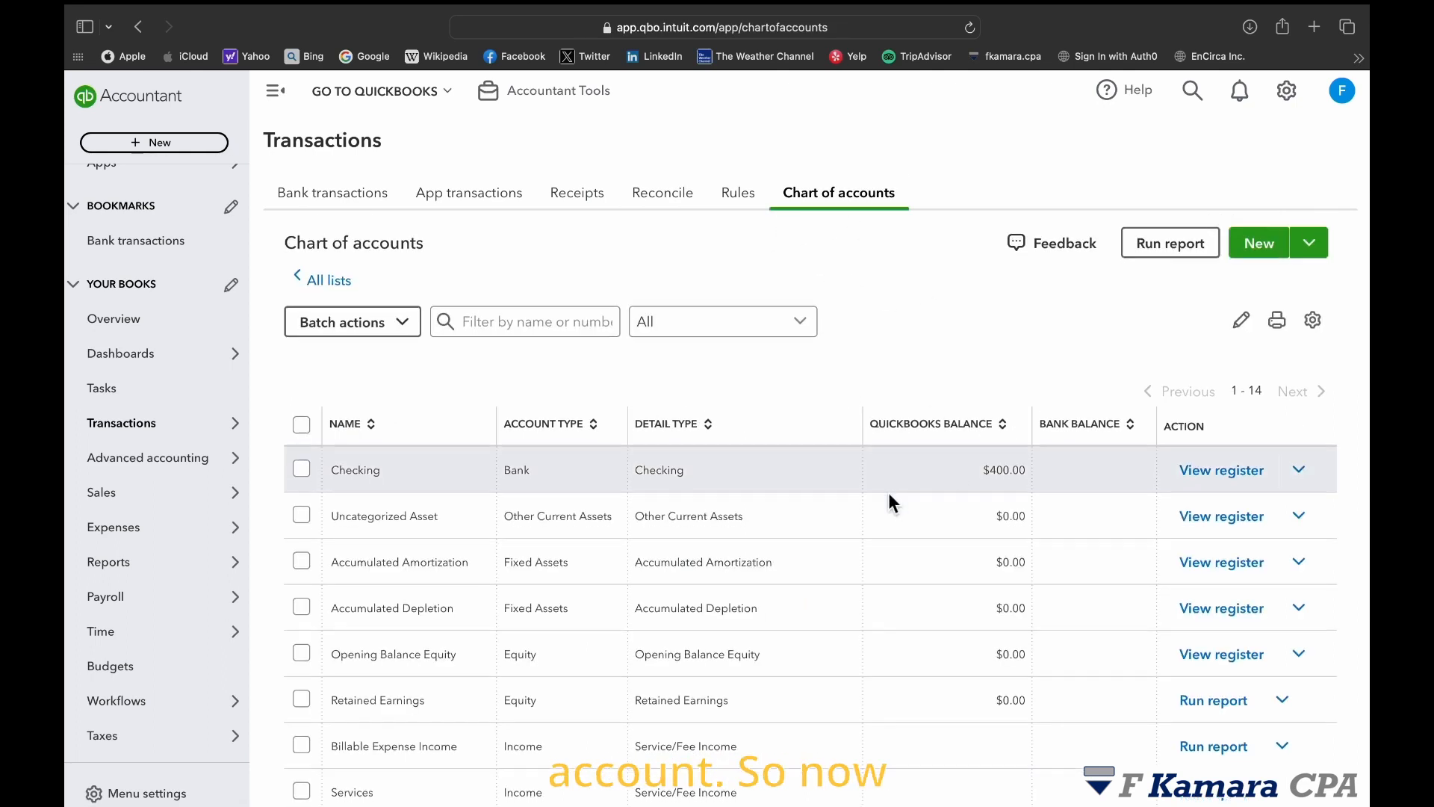
scroll(888, 492, down, 1)
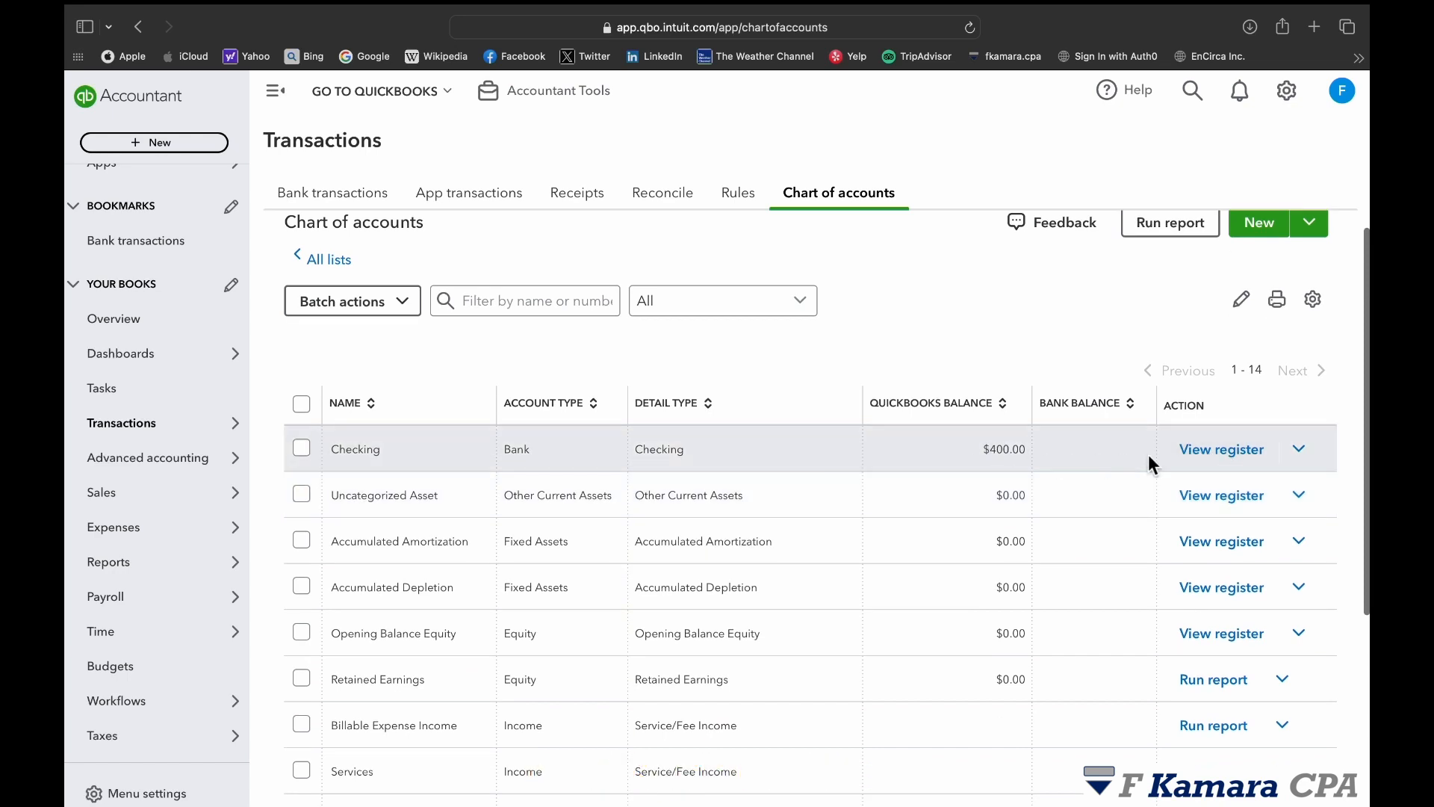
click(1222, 451)
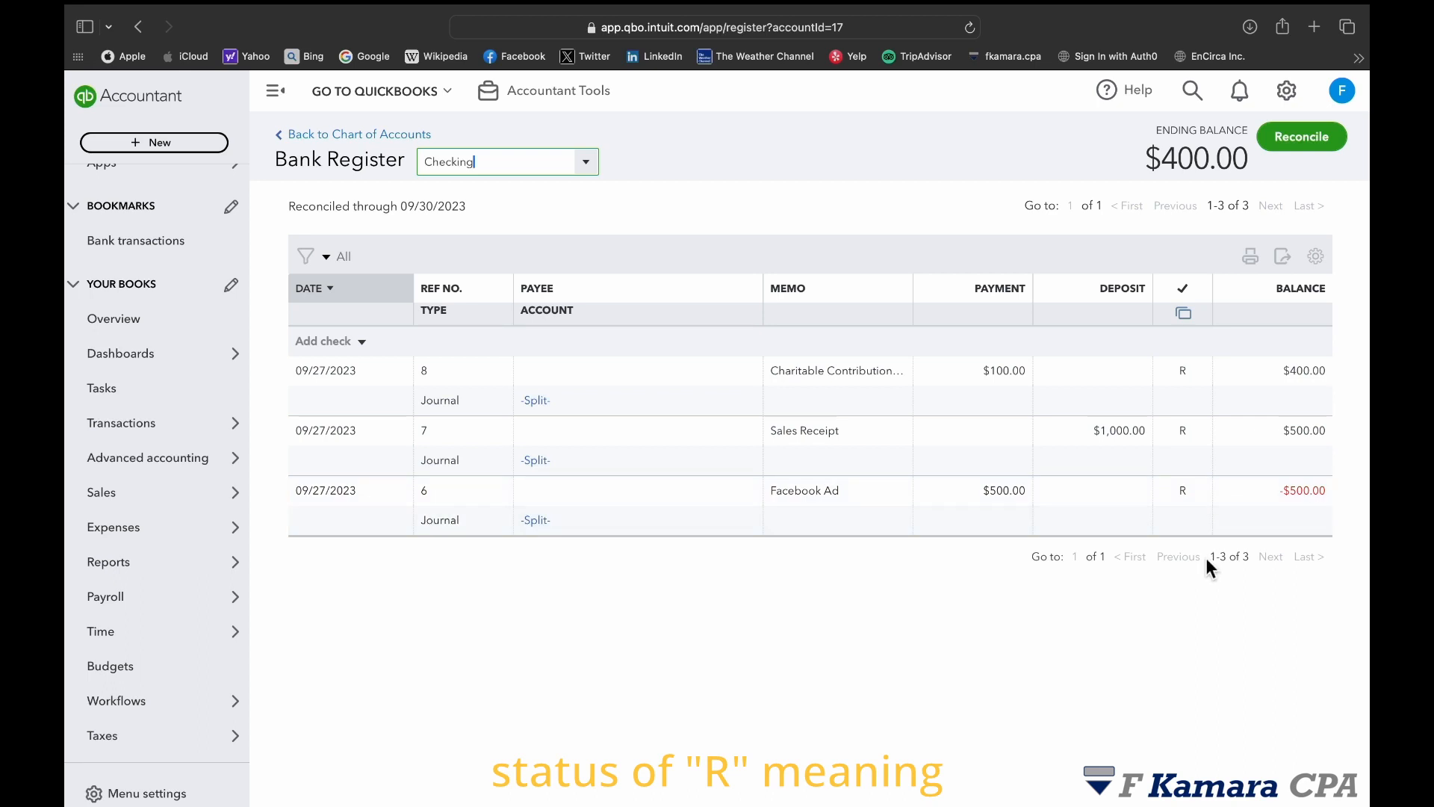
click(1003, 371)
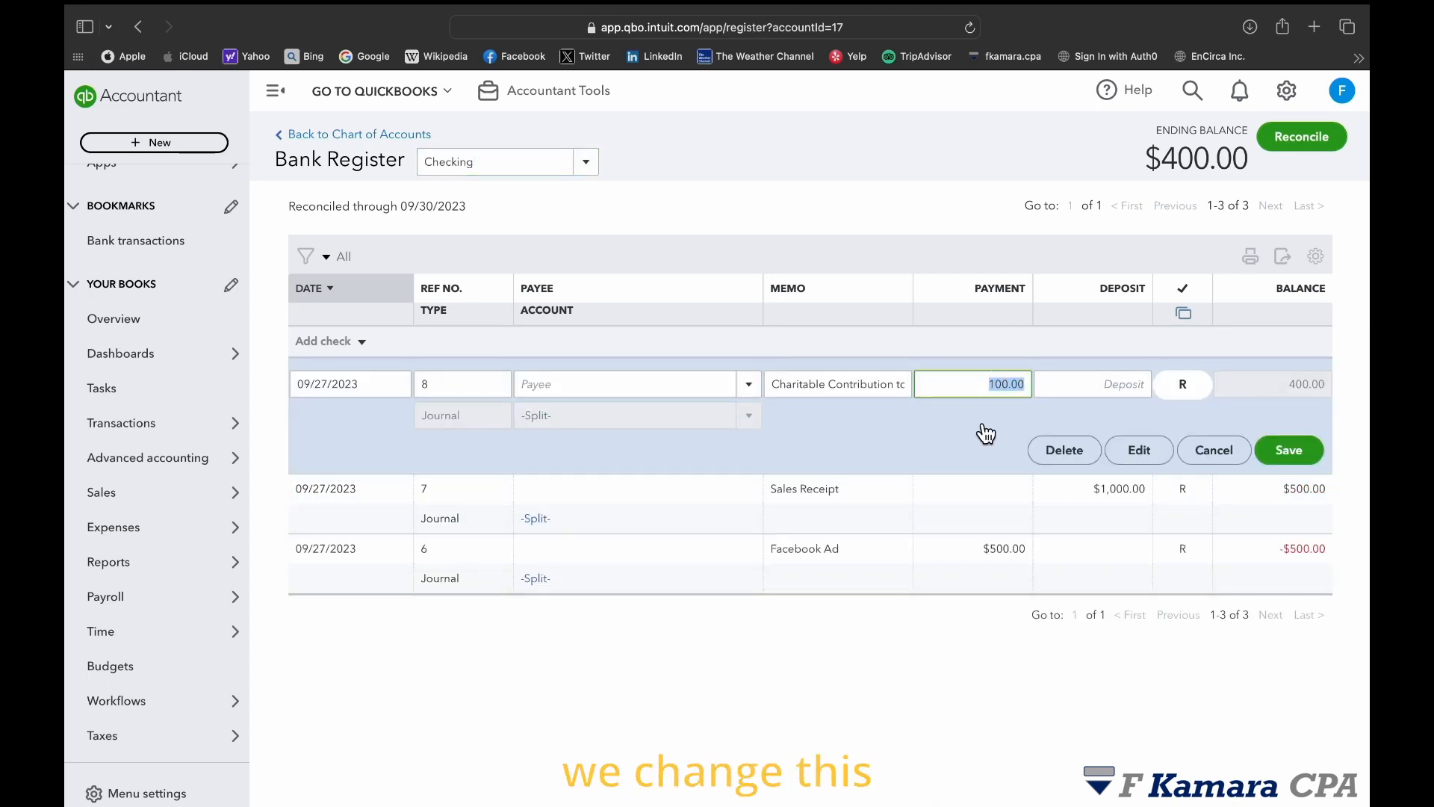
text(2)
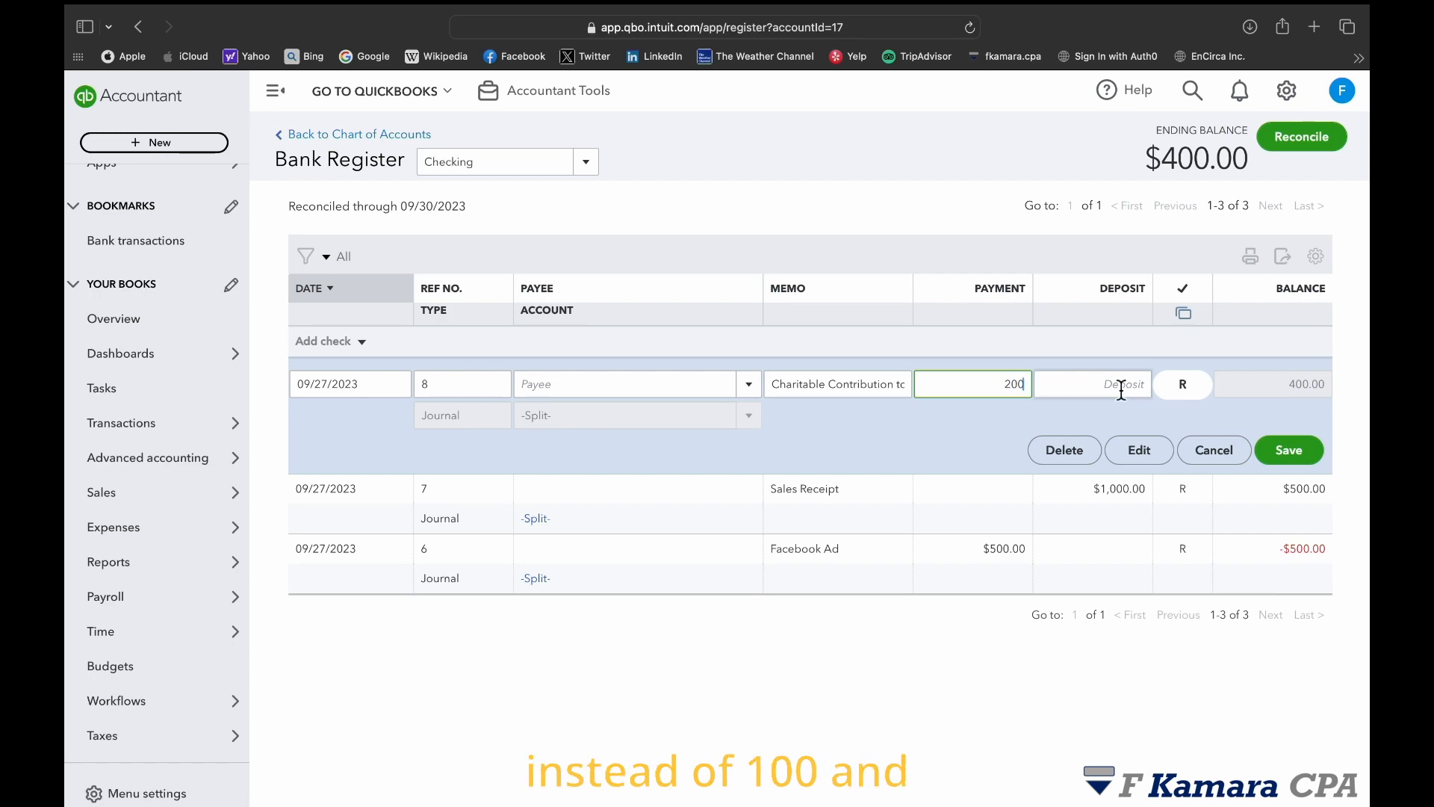
click(1289, 449)
click(881, 505)
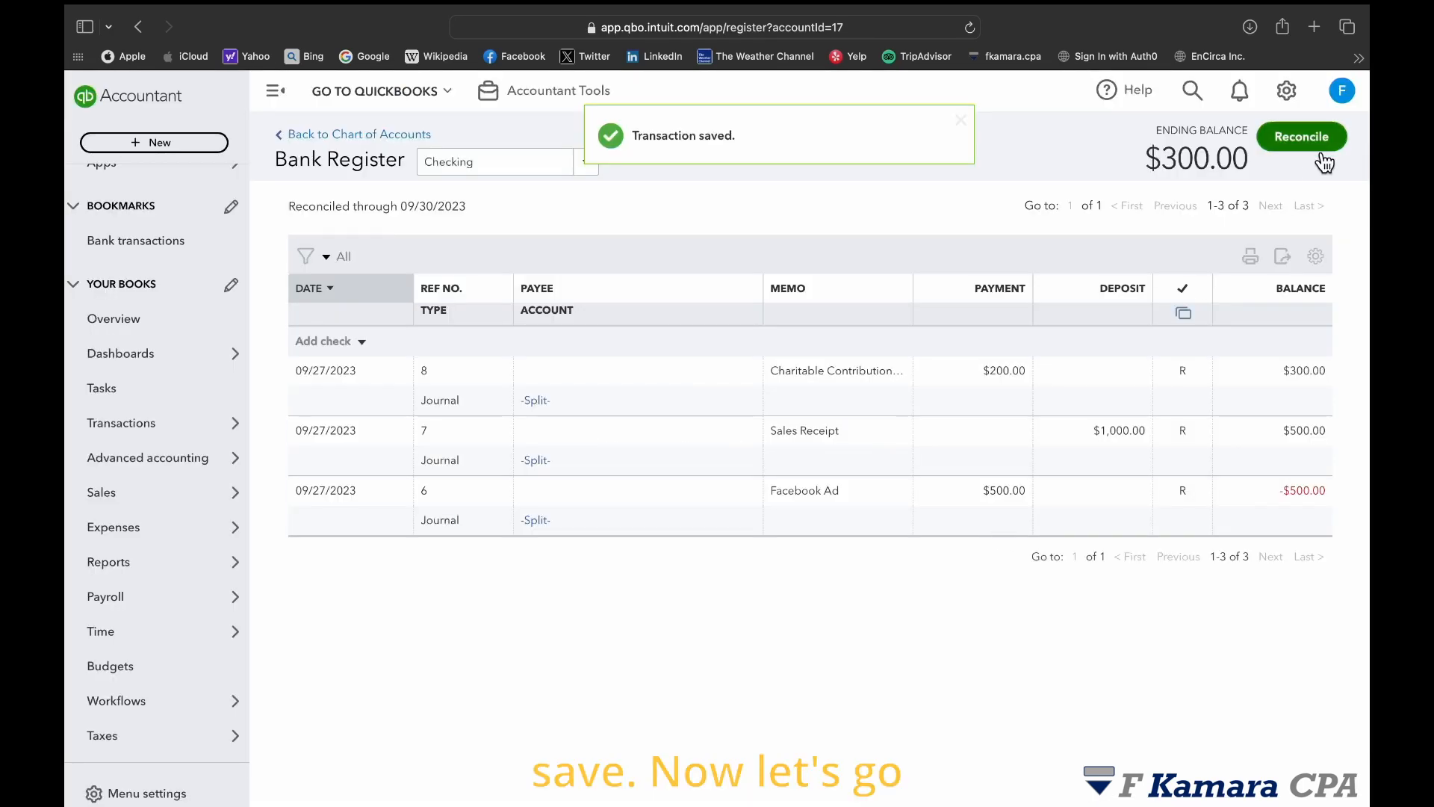
- Open the Checking account's discrepancy report from its reconciliation page, set journal entry 8's amount to 100, save it and finish the report
click(1301, 136)
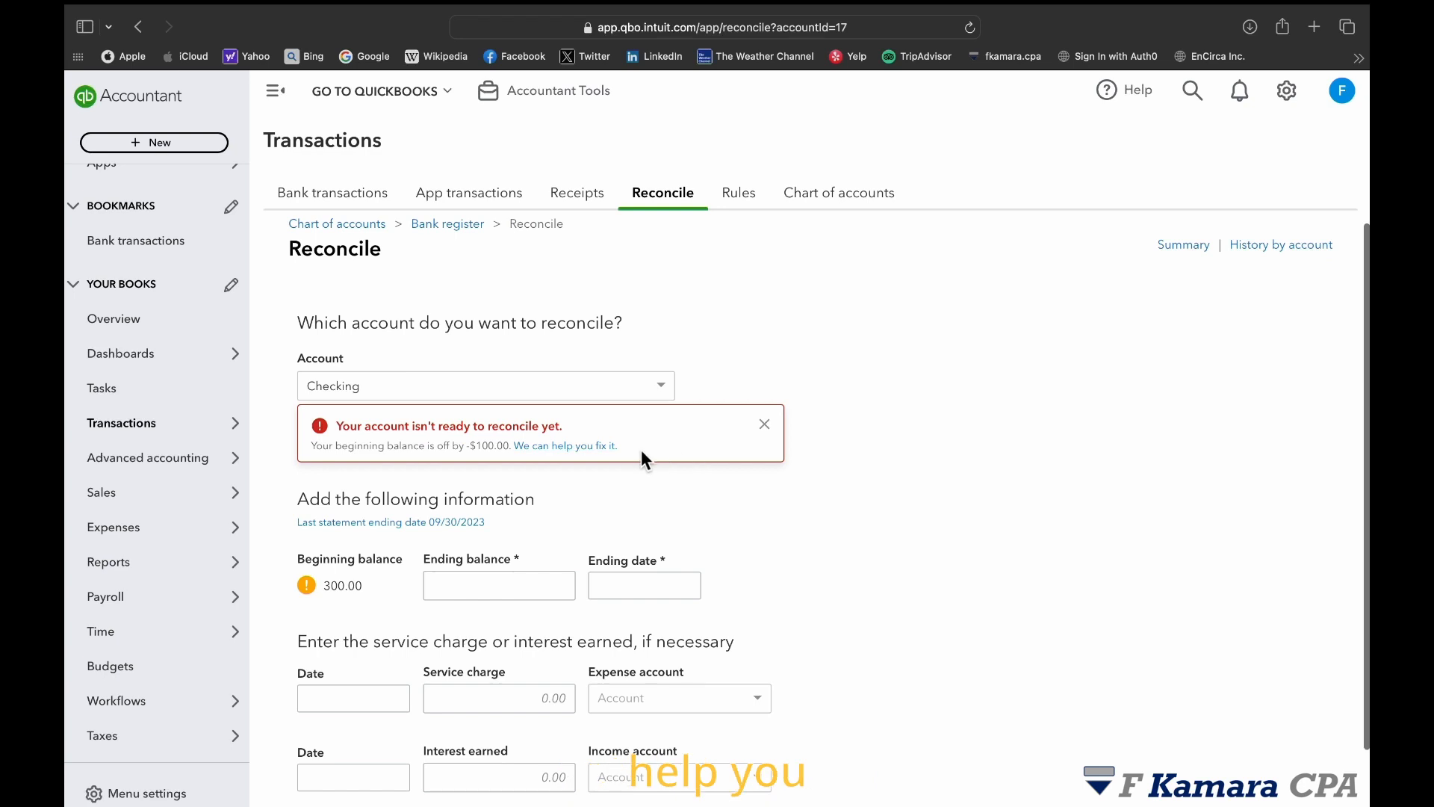
click(592, 448)
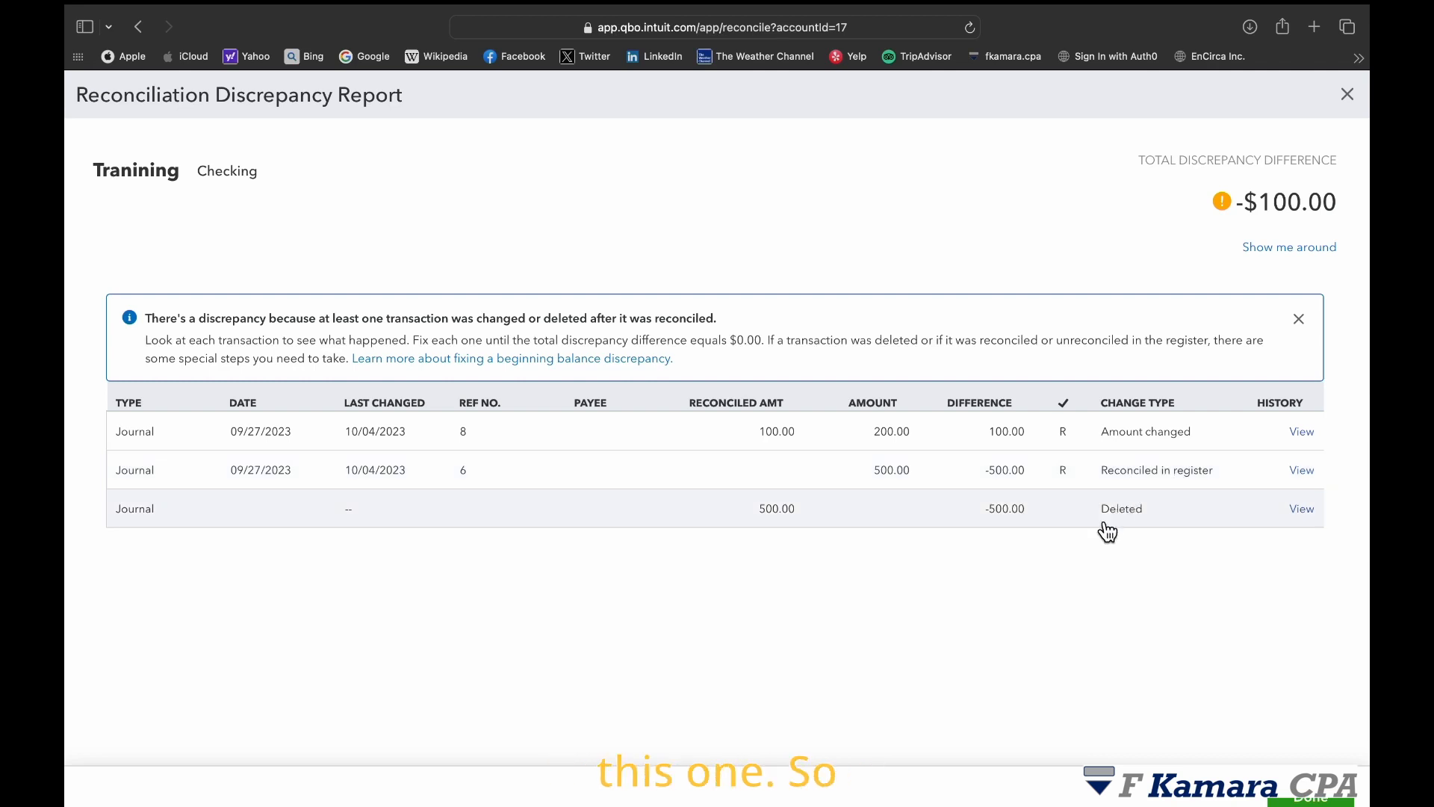
click(928, 441)
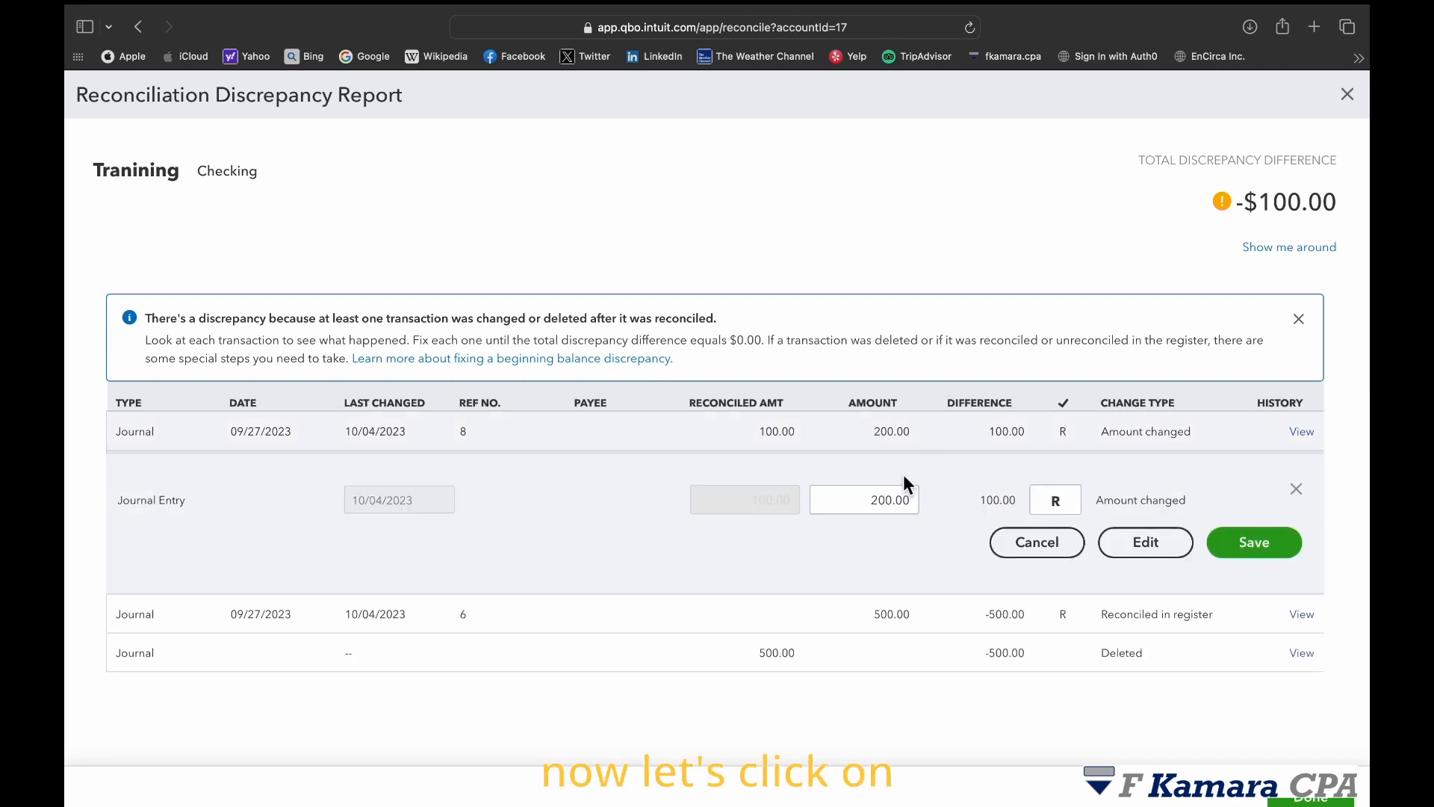
drag(872, 503, 911, 513)
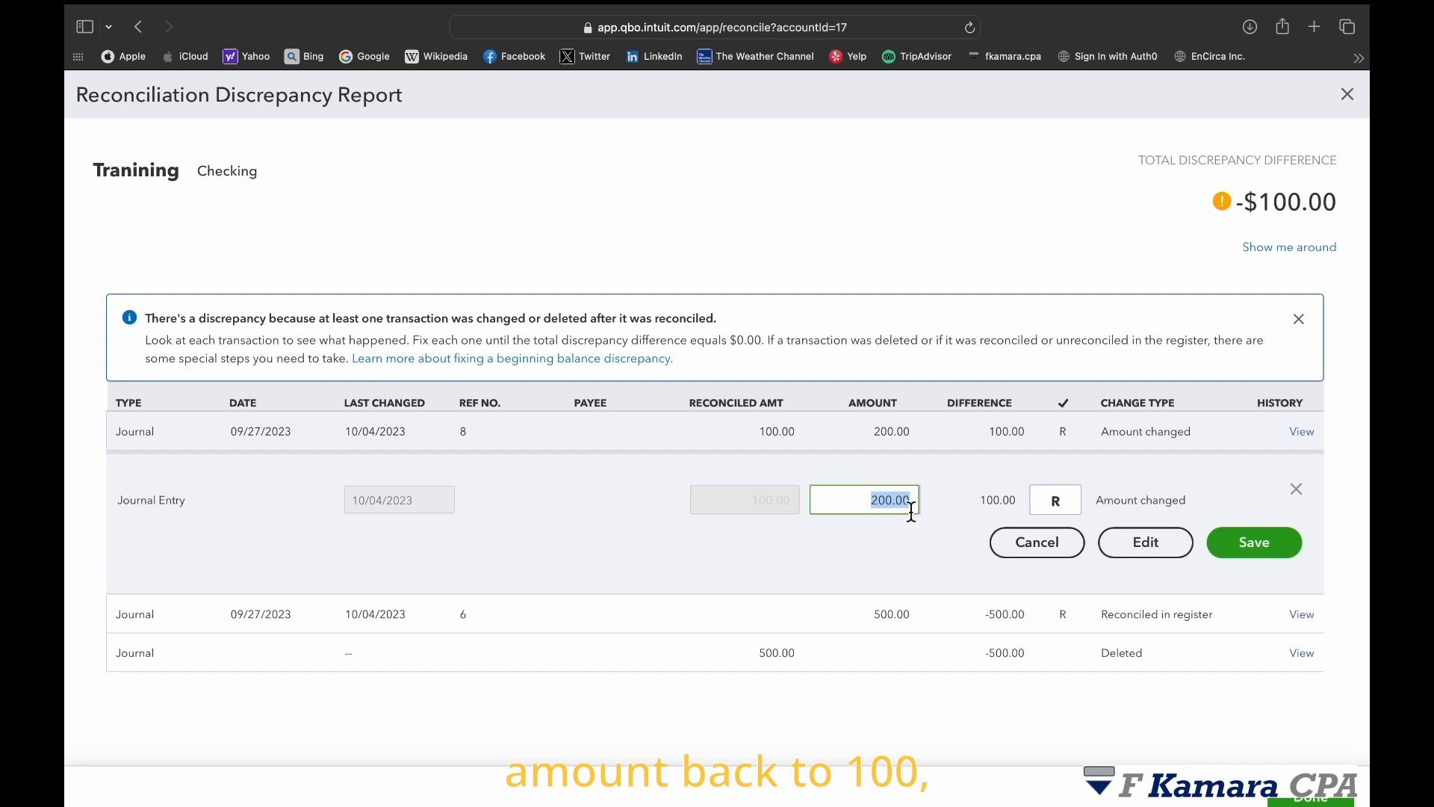
key(BackSpace)
text(100)
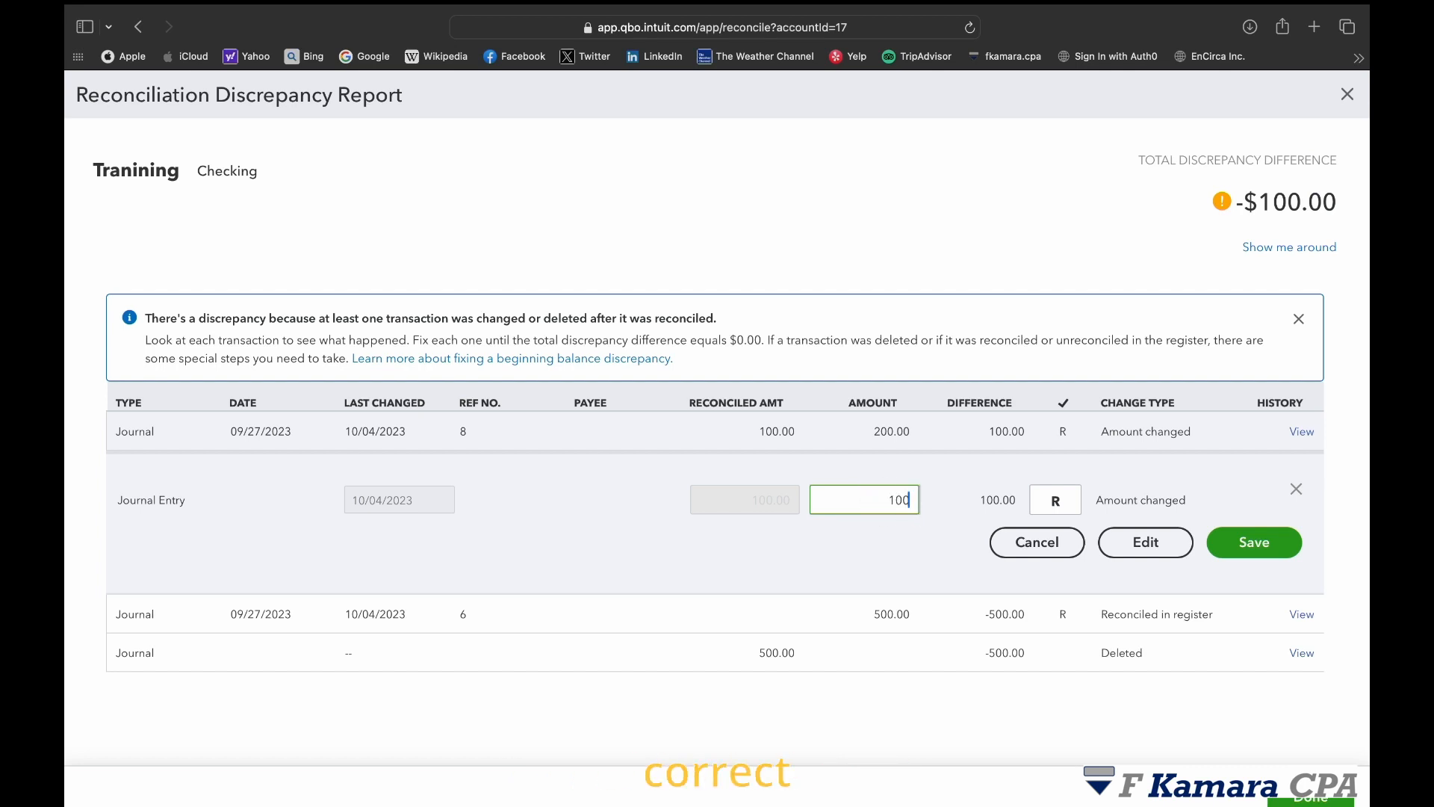
click(1242, 546)
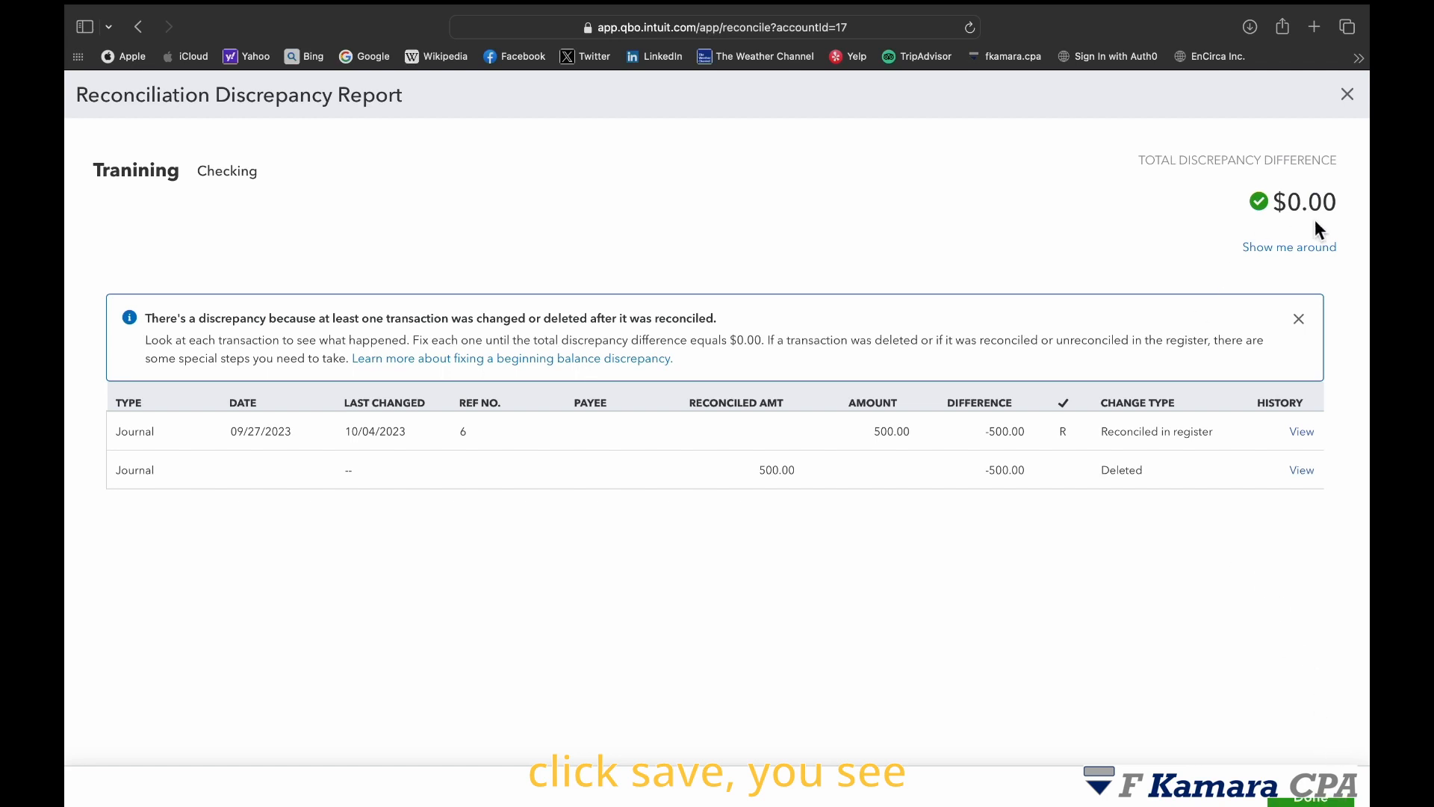
click(1311, 800)
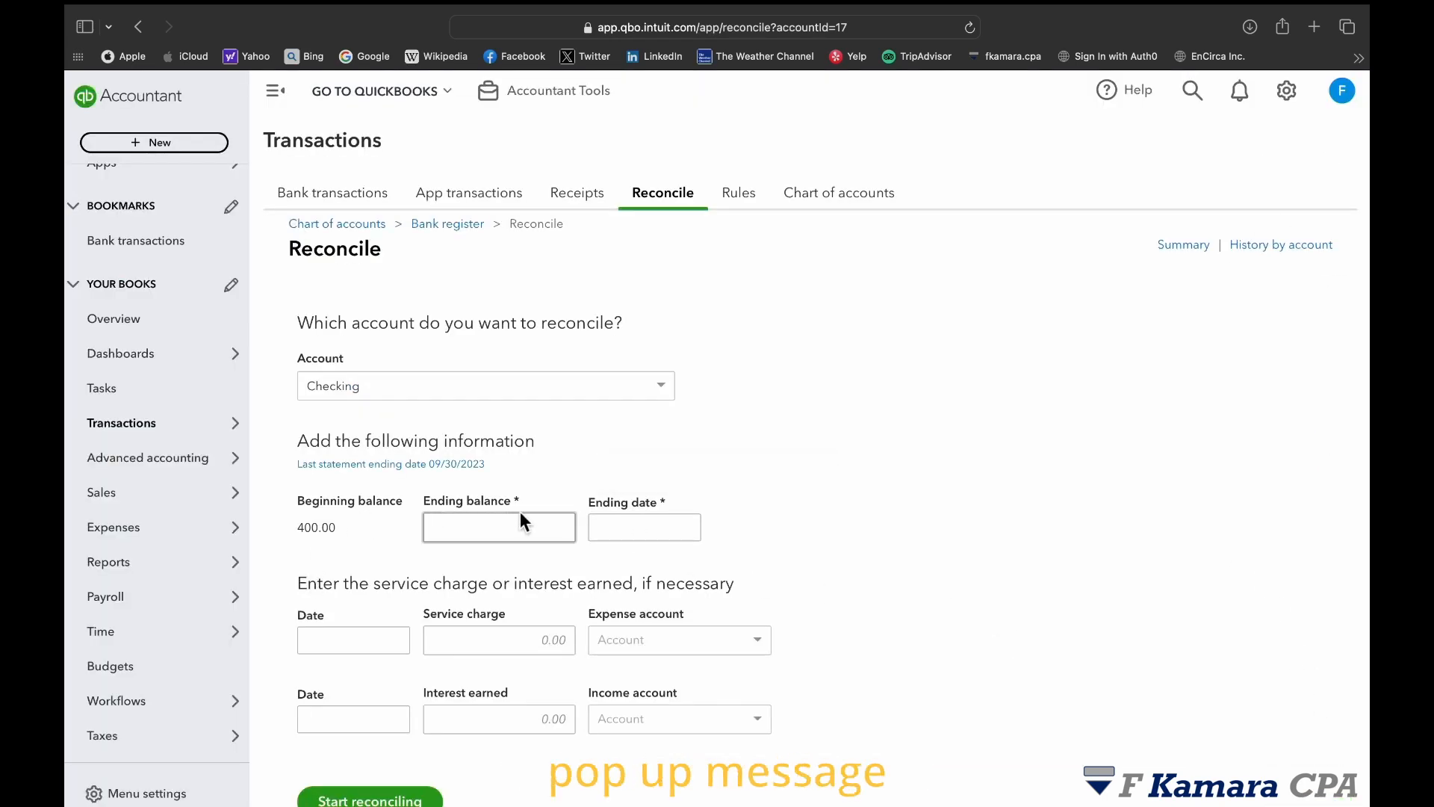
scroll(644, 527, down, 1)
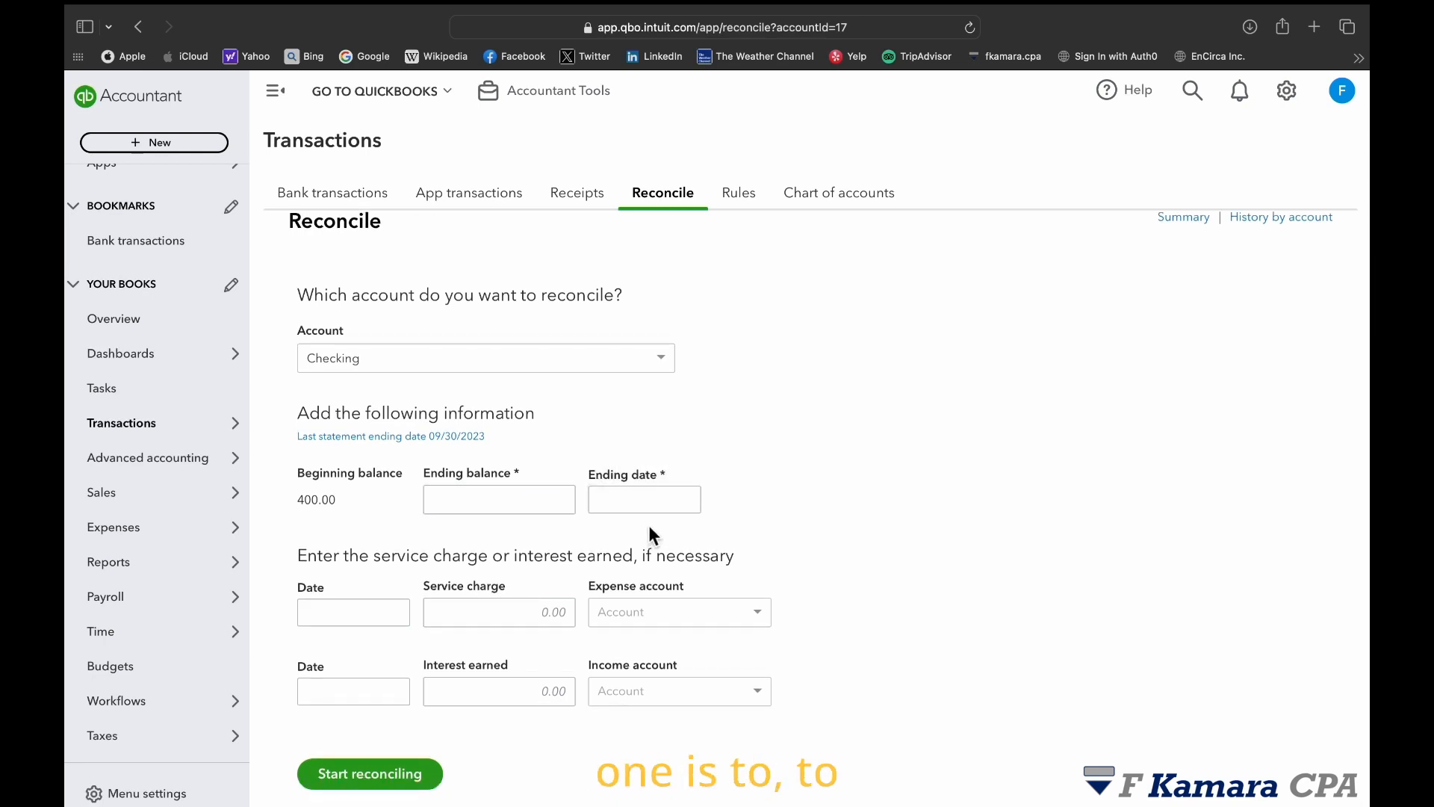
- Reopen the Checking register from the chart of accounts and delete the reconciled Charitable Contribution journal entry 8, confirming the deletion
scroll(666, 580, up, 1)
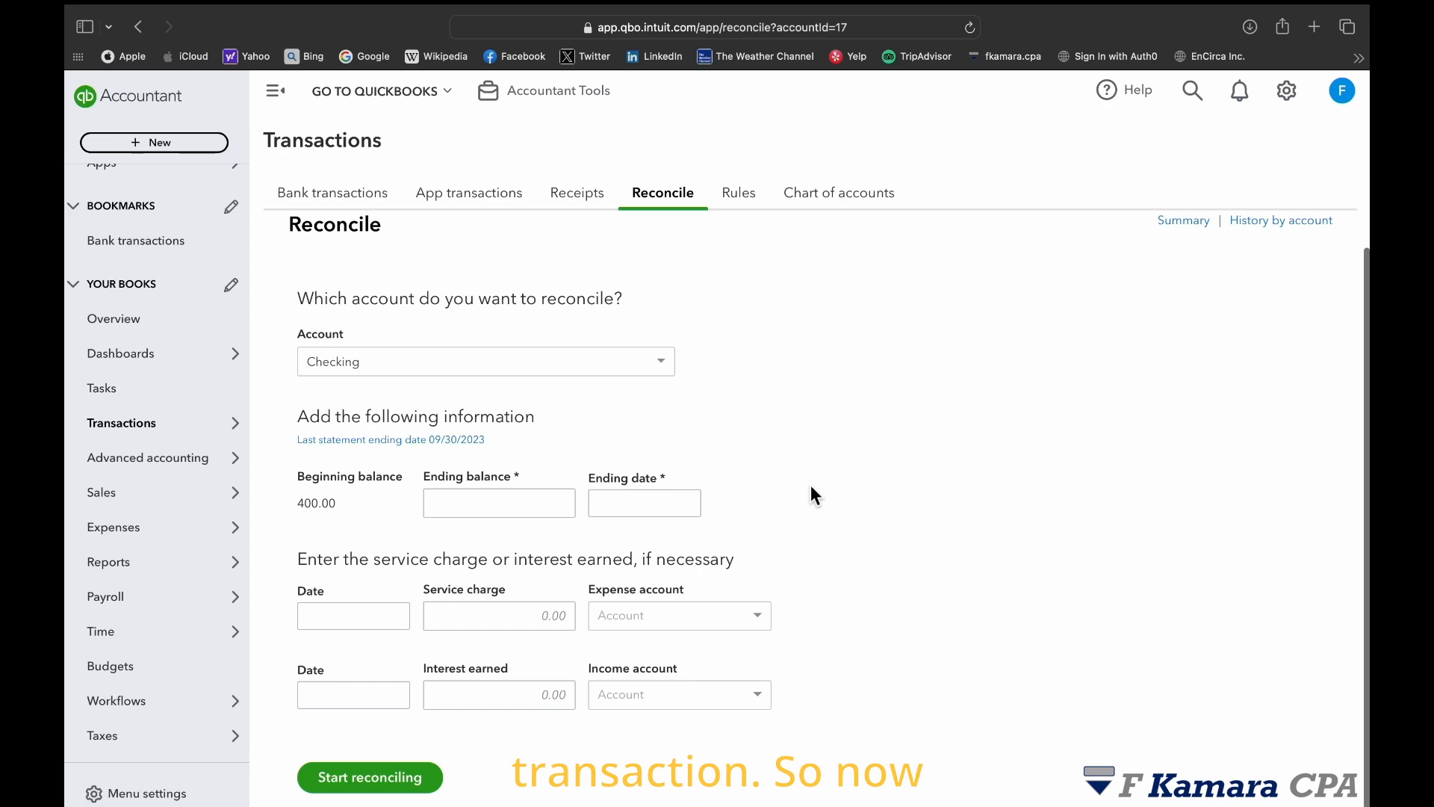
scroll(696, 362, up, 1)
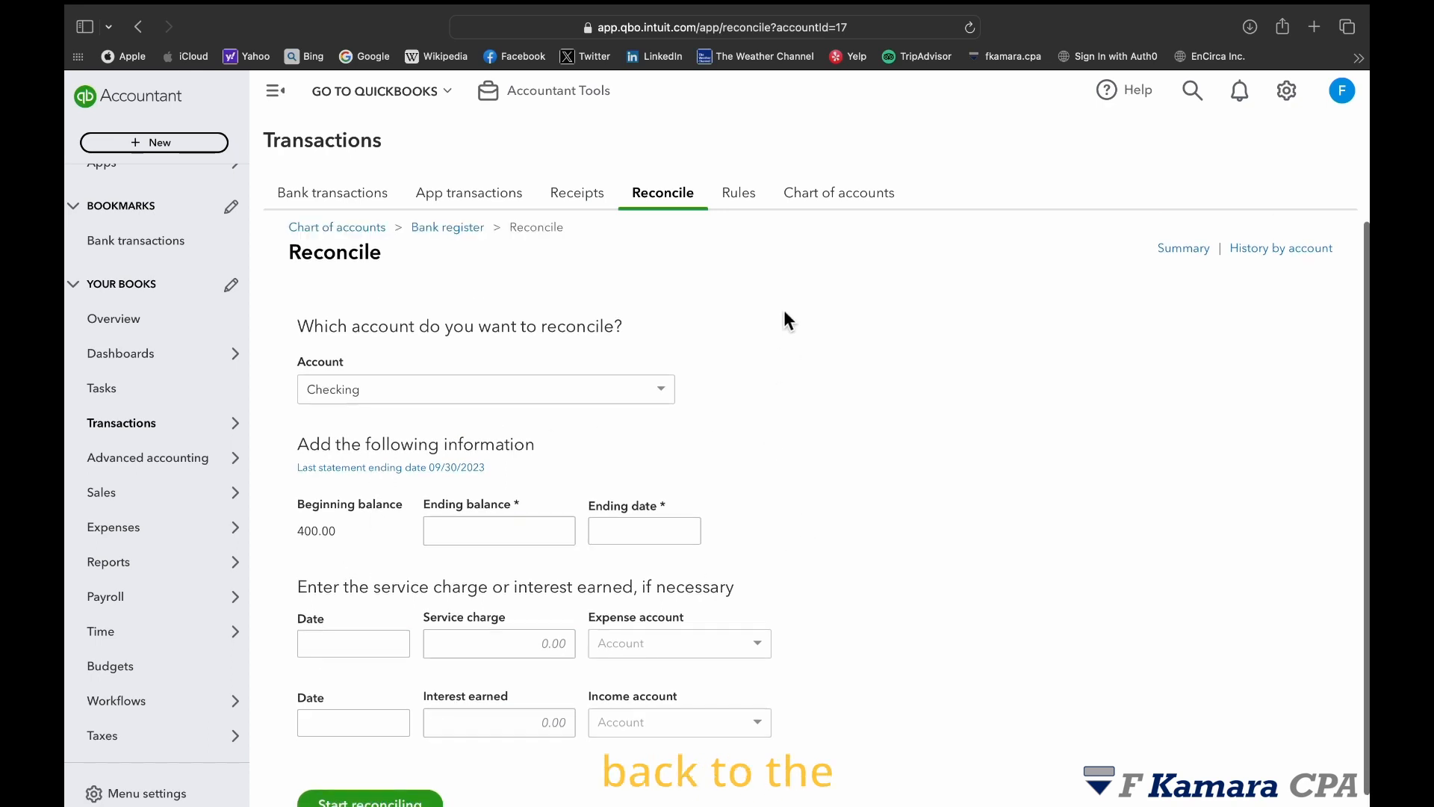
click(835, 193)
click(1008, 473)
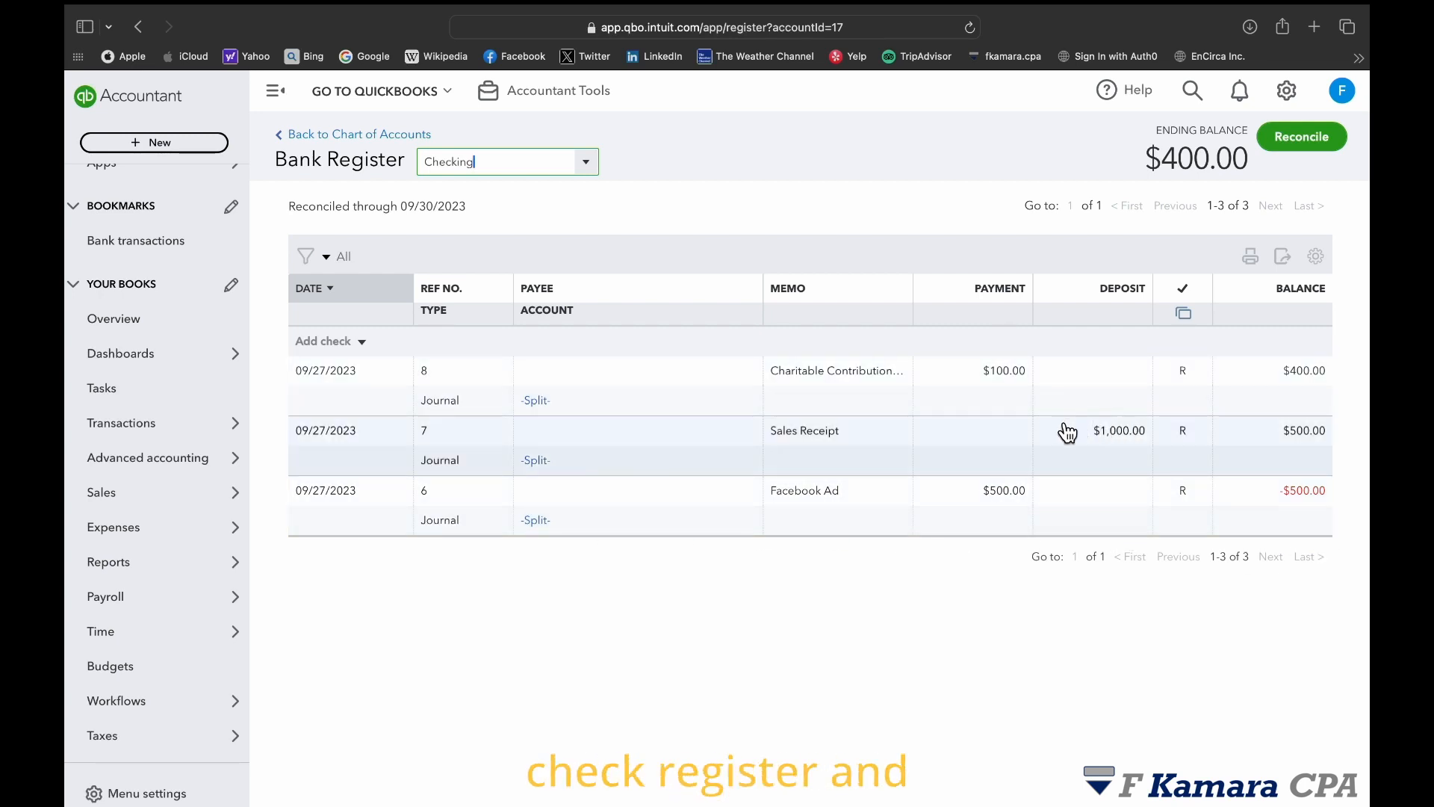
click(1025, 387)
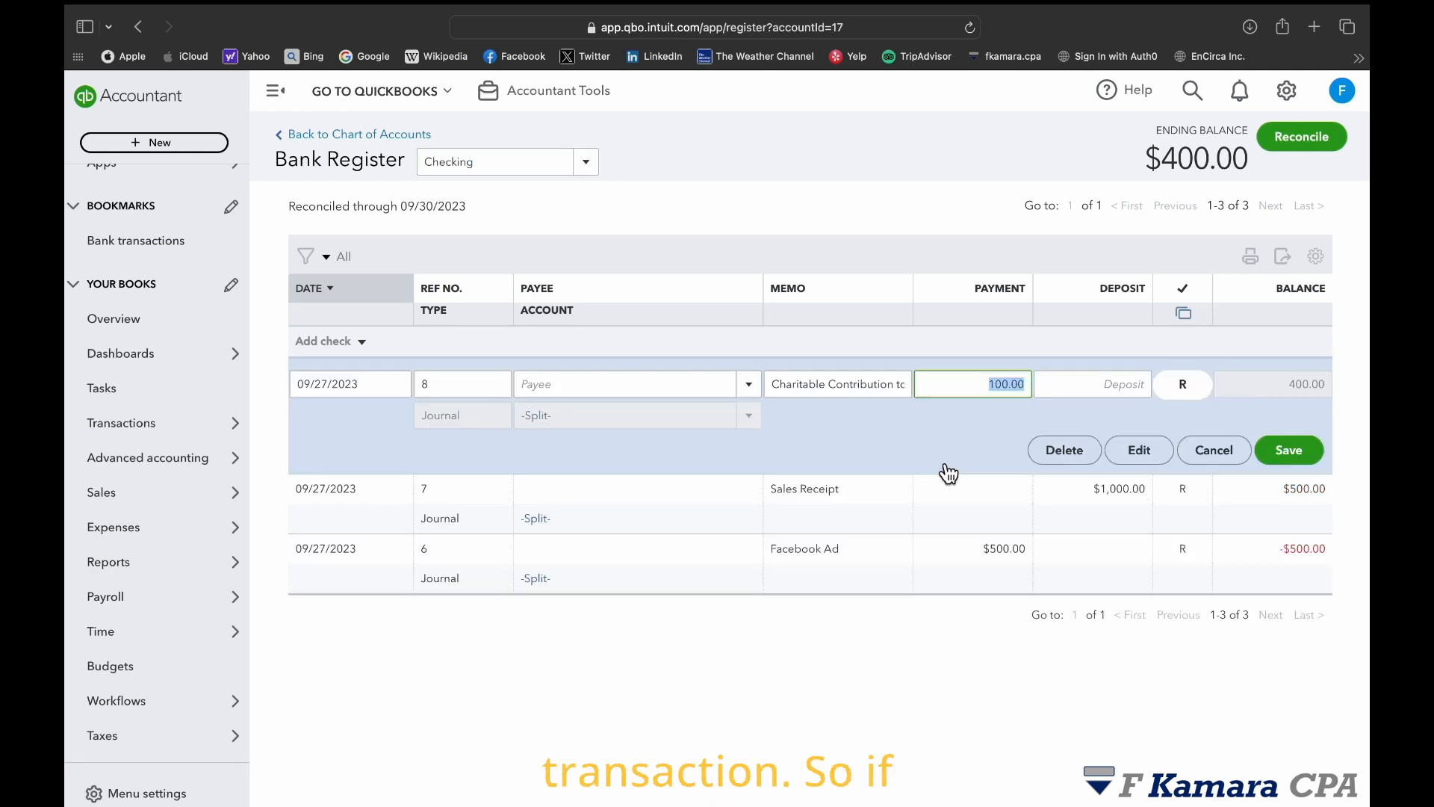
click(1078, 454)
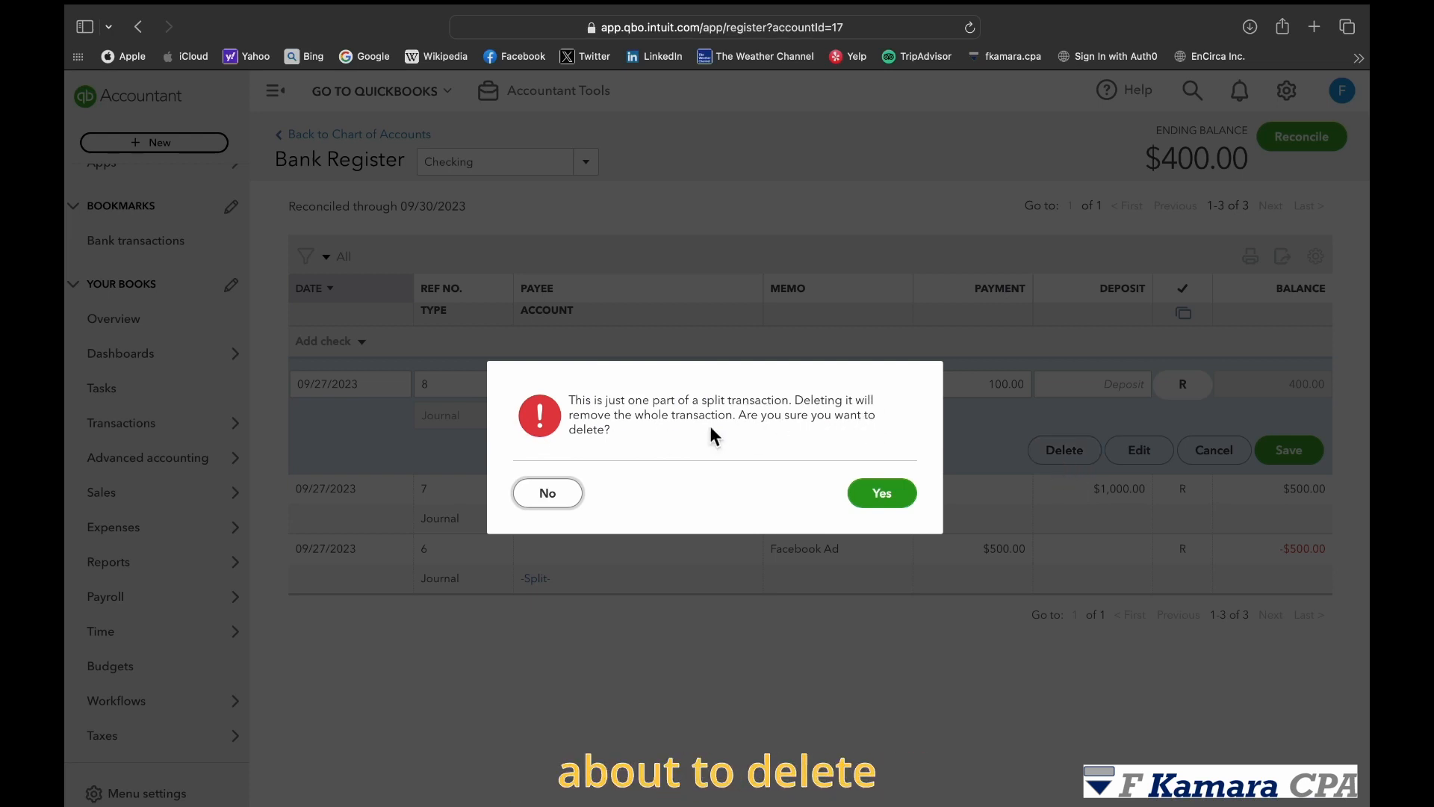
click(899, 506)
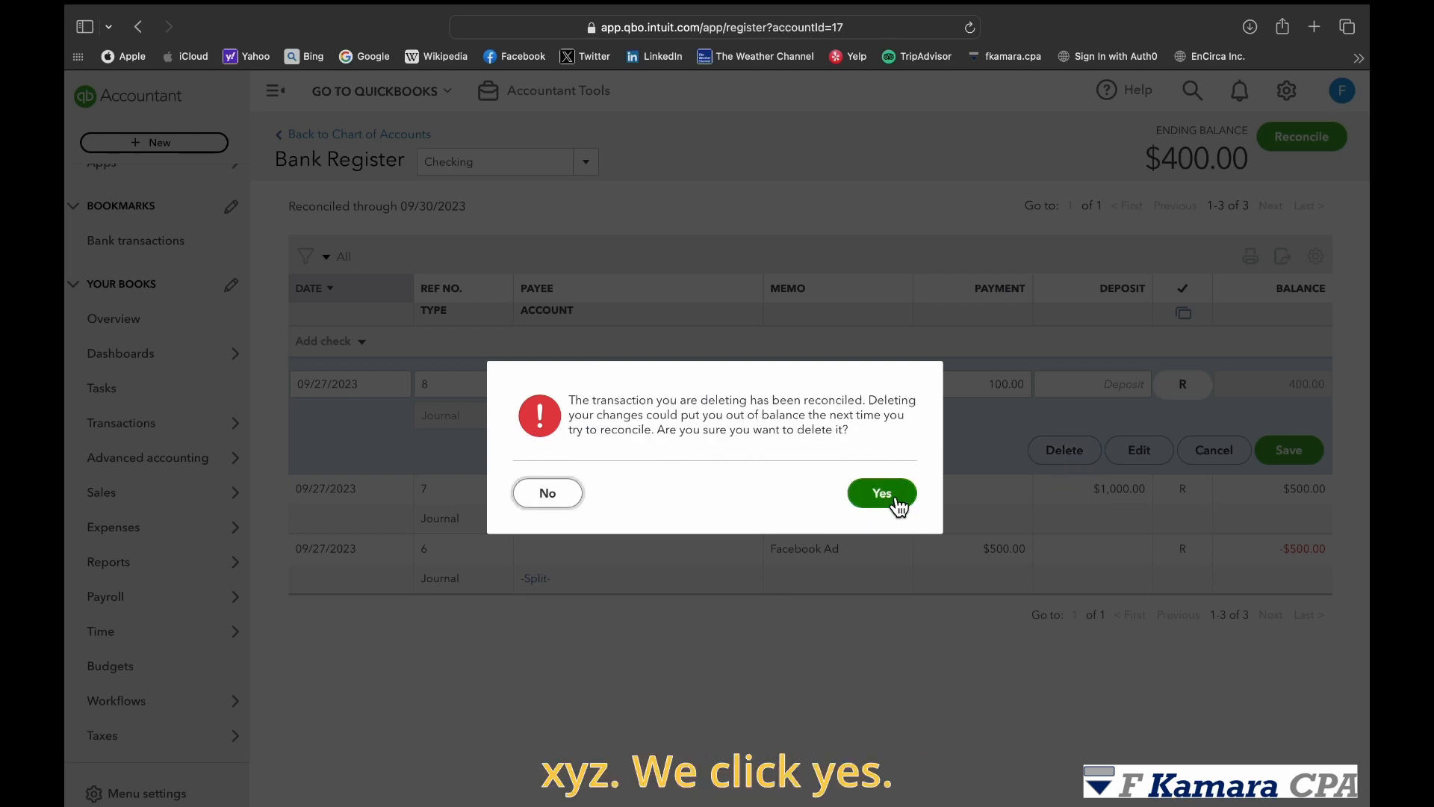
click(889, 499)
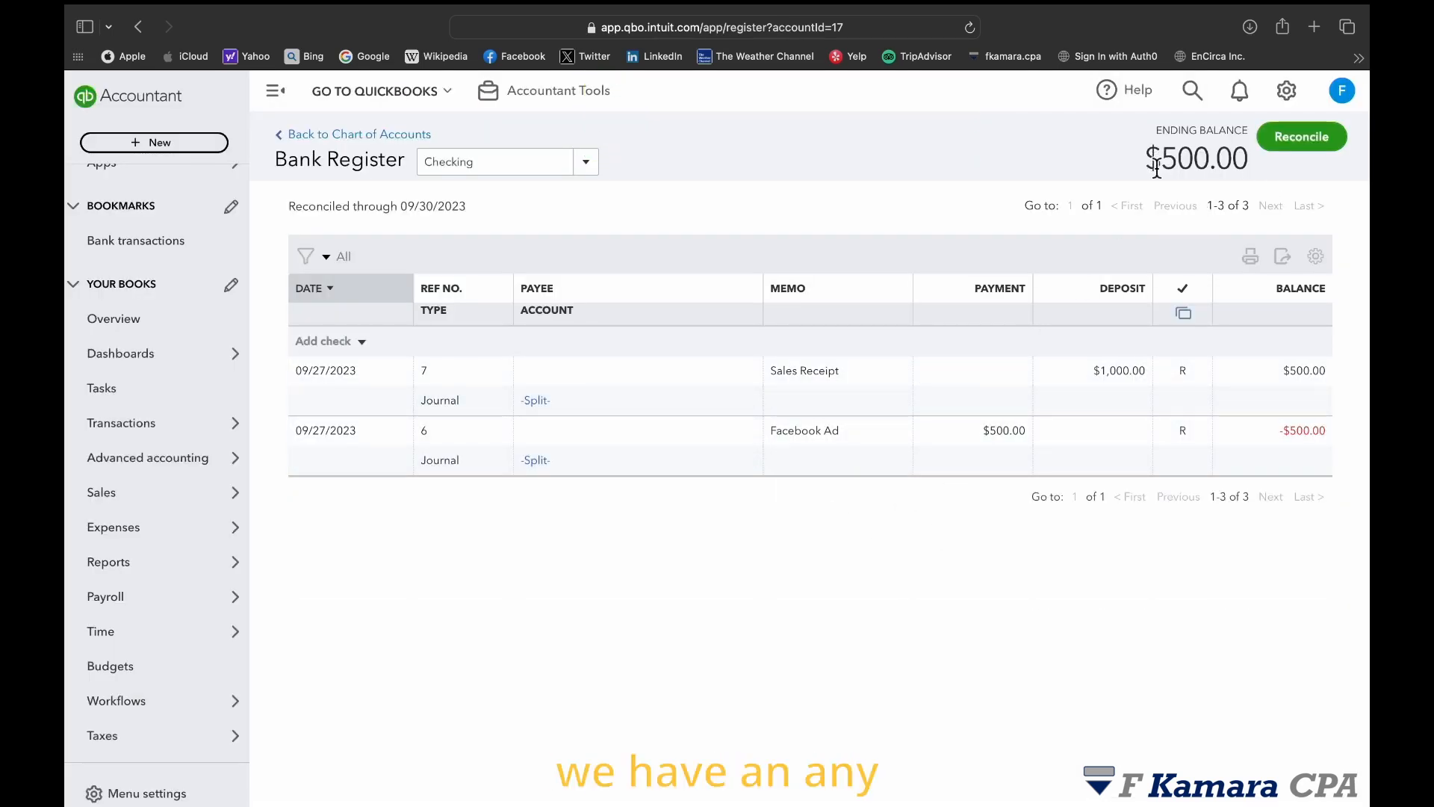
- Go from the register to the Checking reconciliation and open the Reconciliation Discrepancy Report through the offered fix
click(1307, 138)
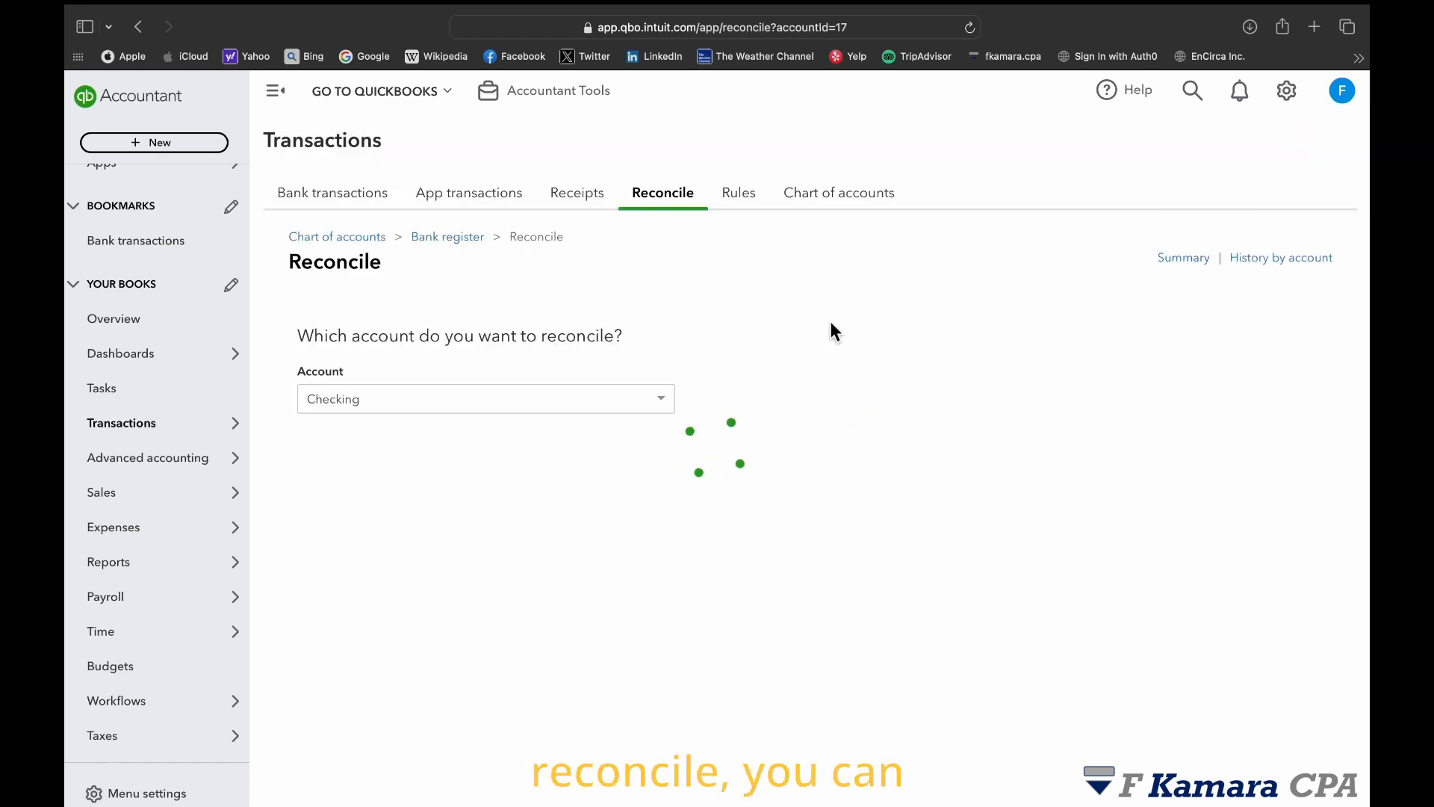
scroll(332, 508, down, 2)
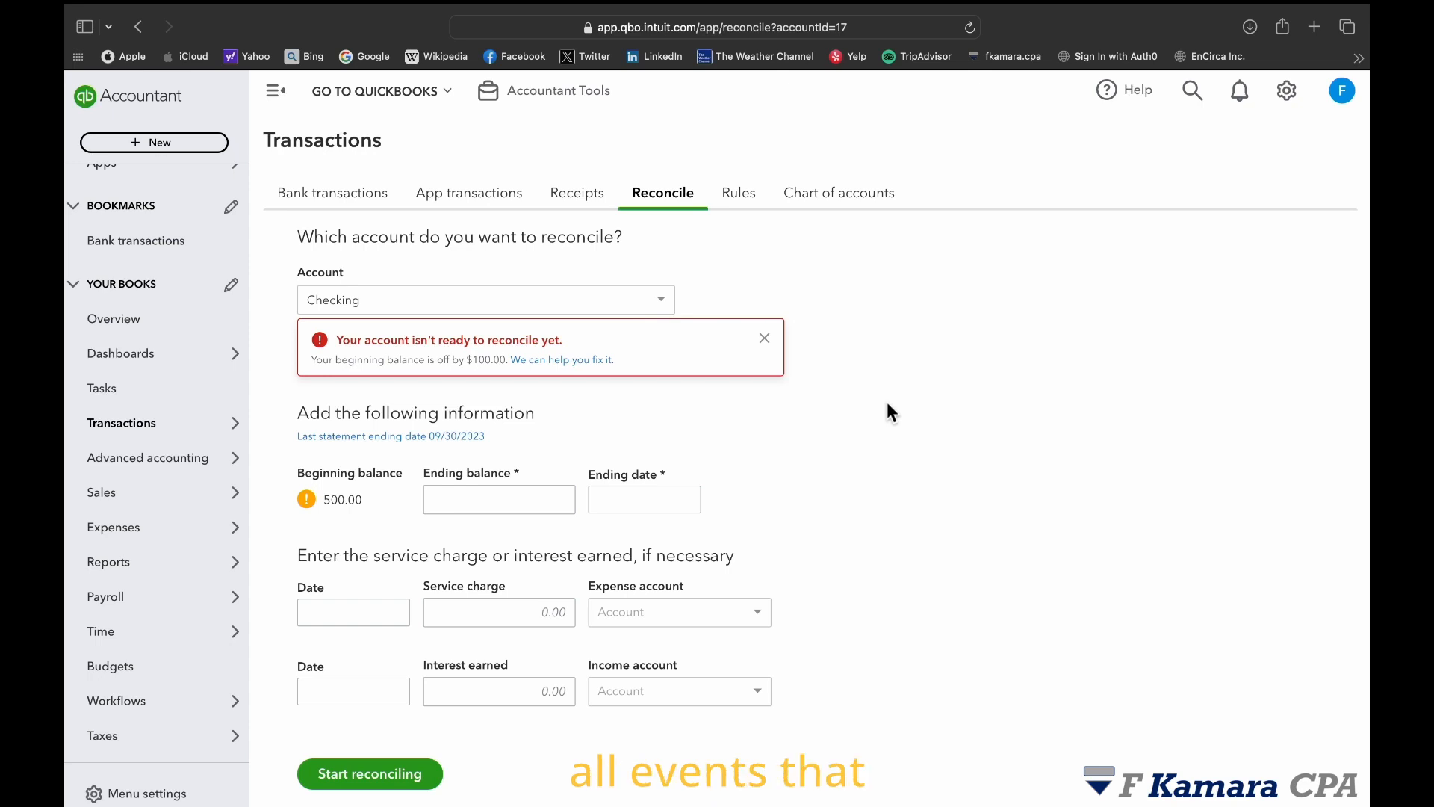
click(586, 360)
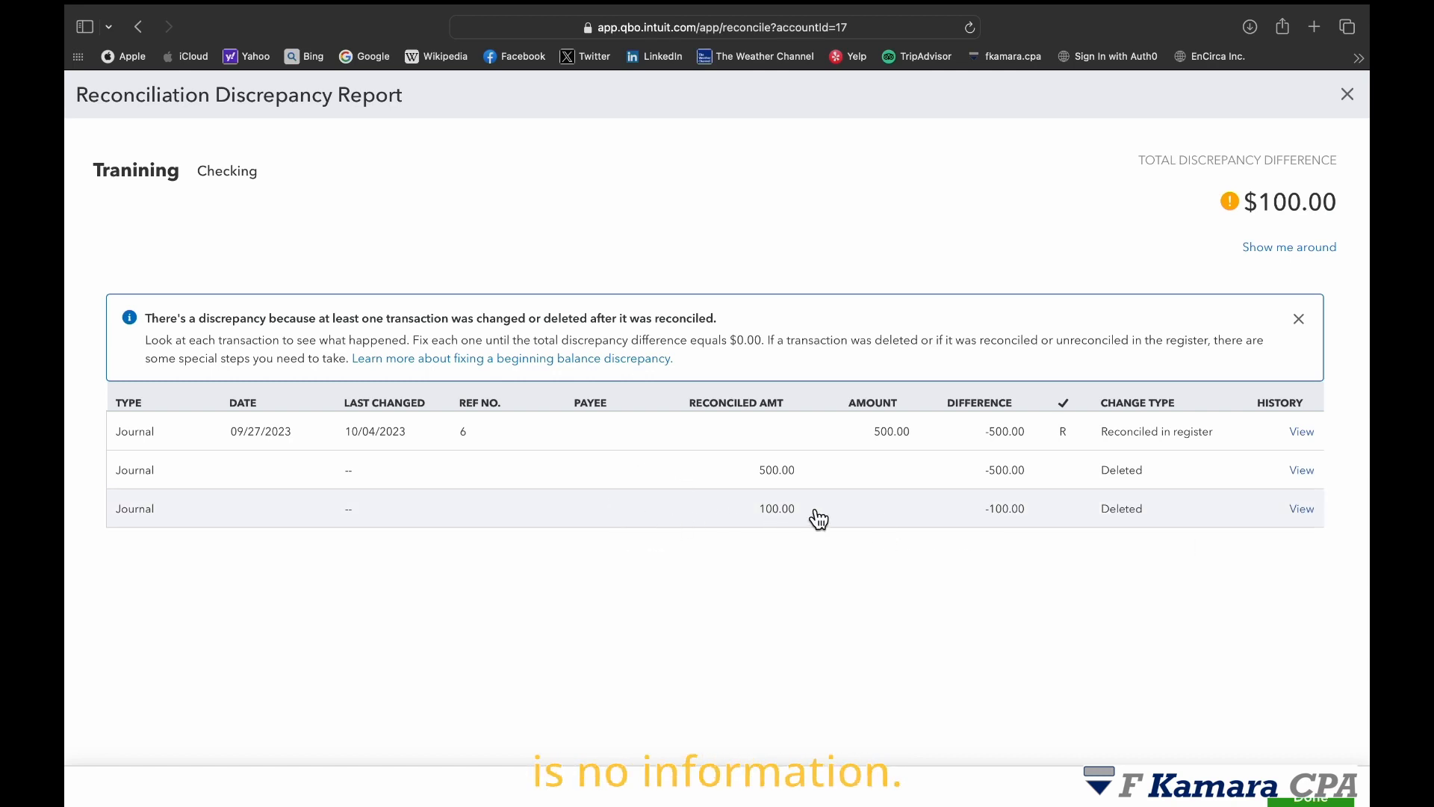
- Try to open the deleted 100.00 journal line in the discrepancy report, and open journal entry 6 for comparison, cancelling without changes
click(862, 516)
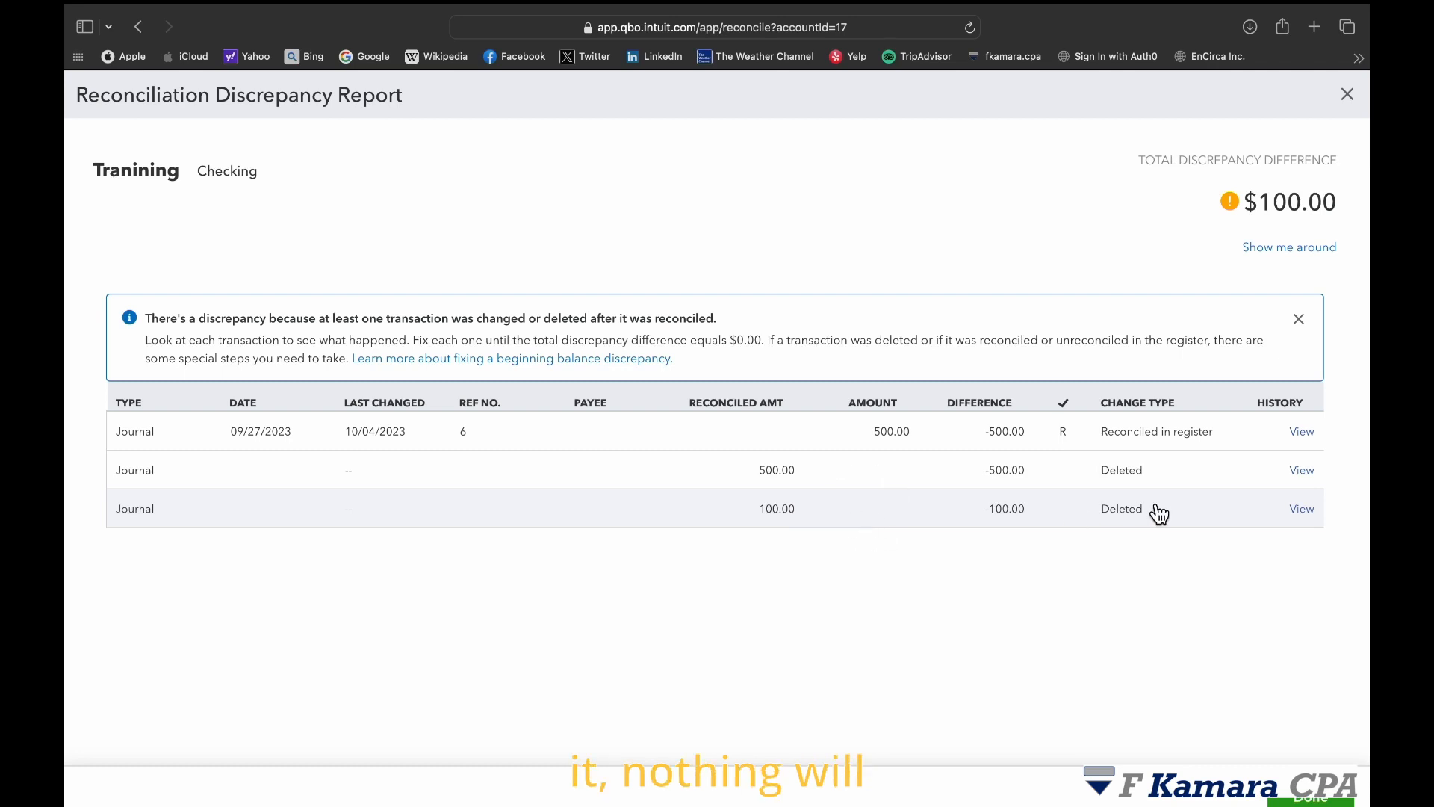
click(947, 443)
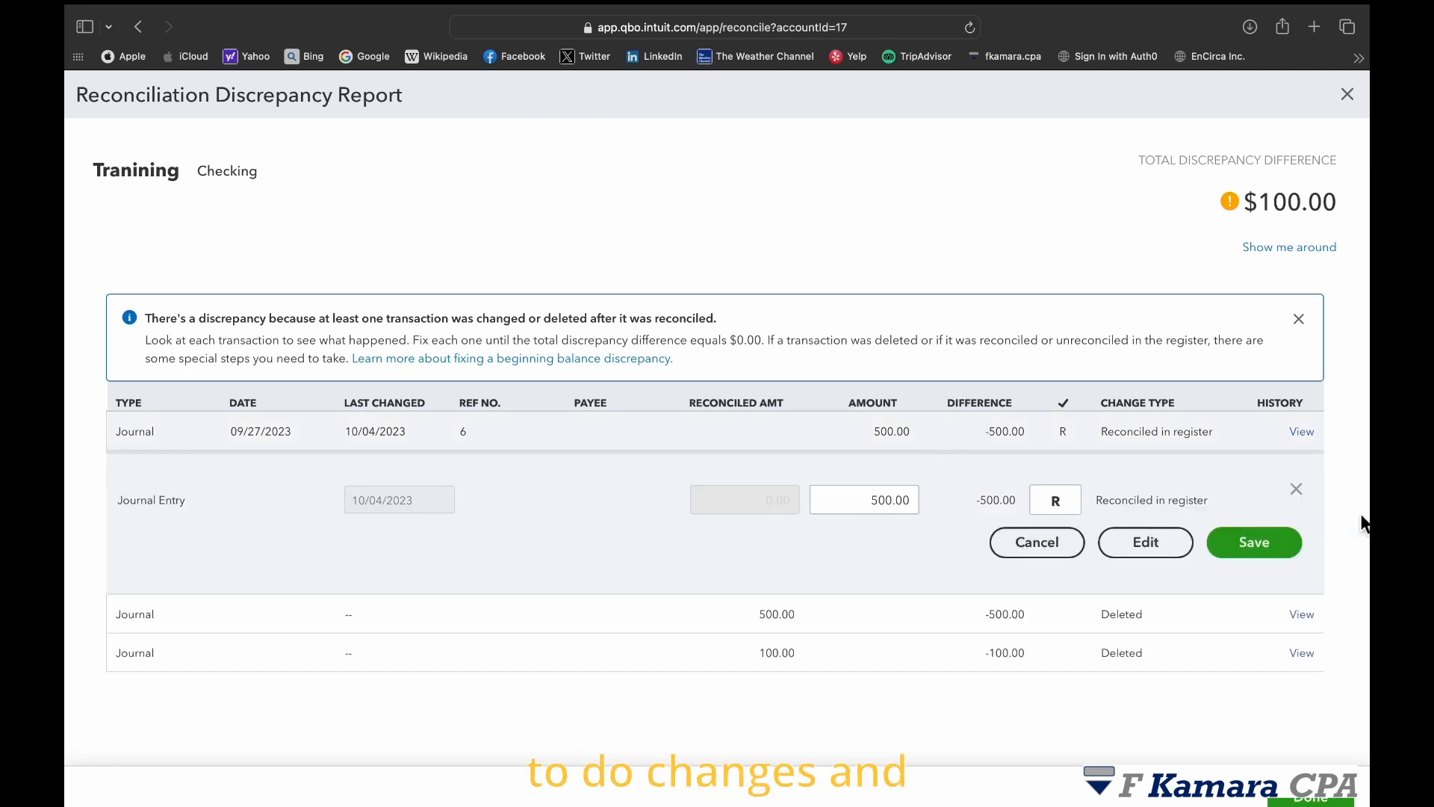
click(1056, 545)
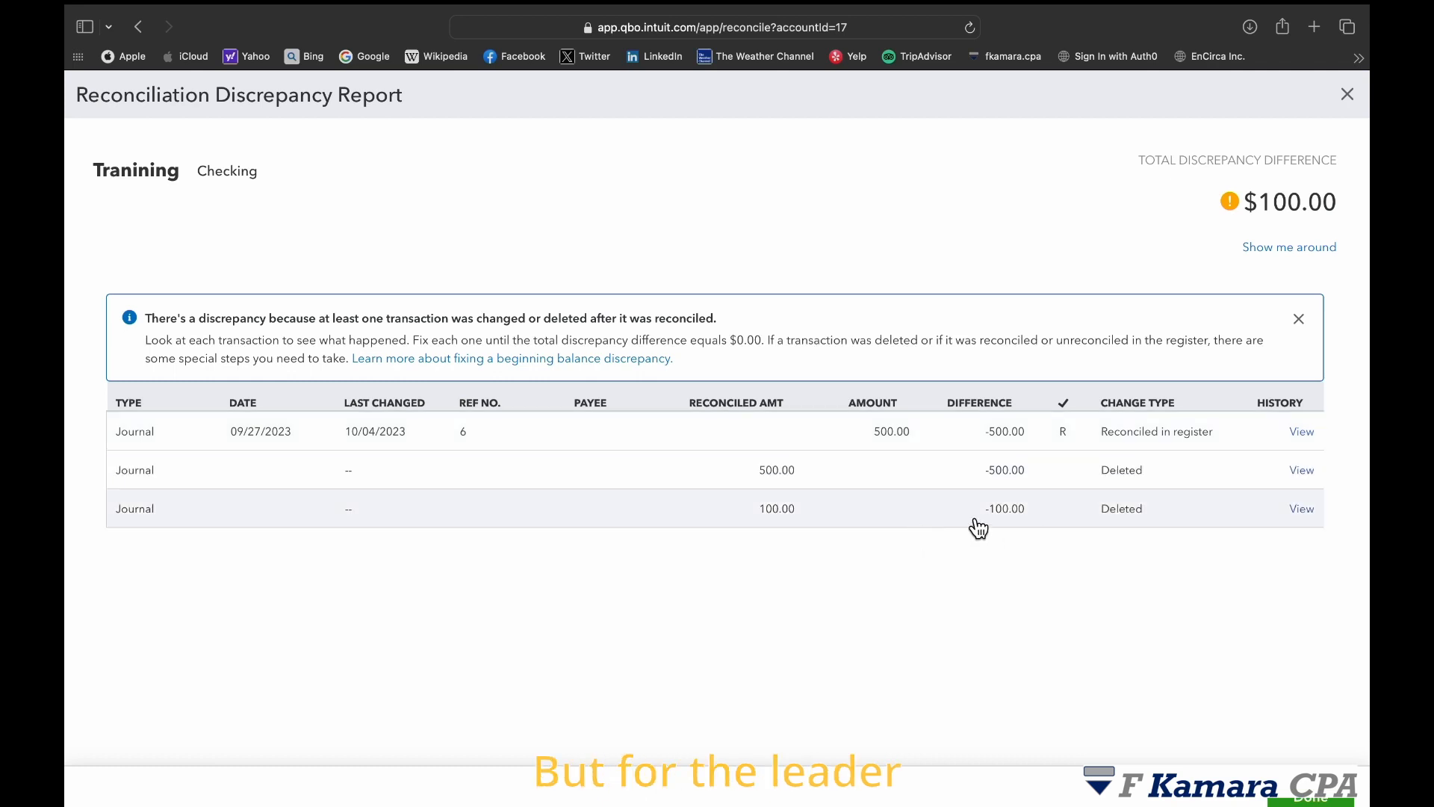
click(948, 520)
click(957, 517)
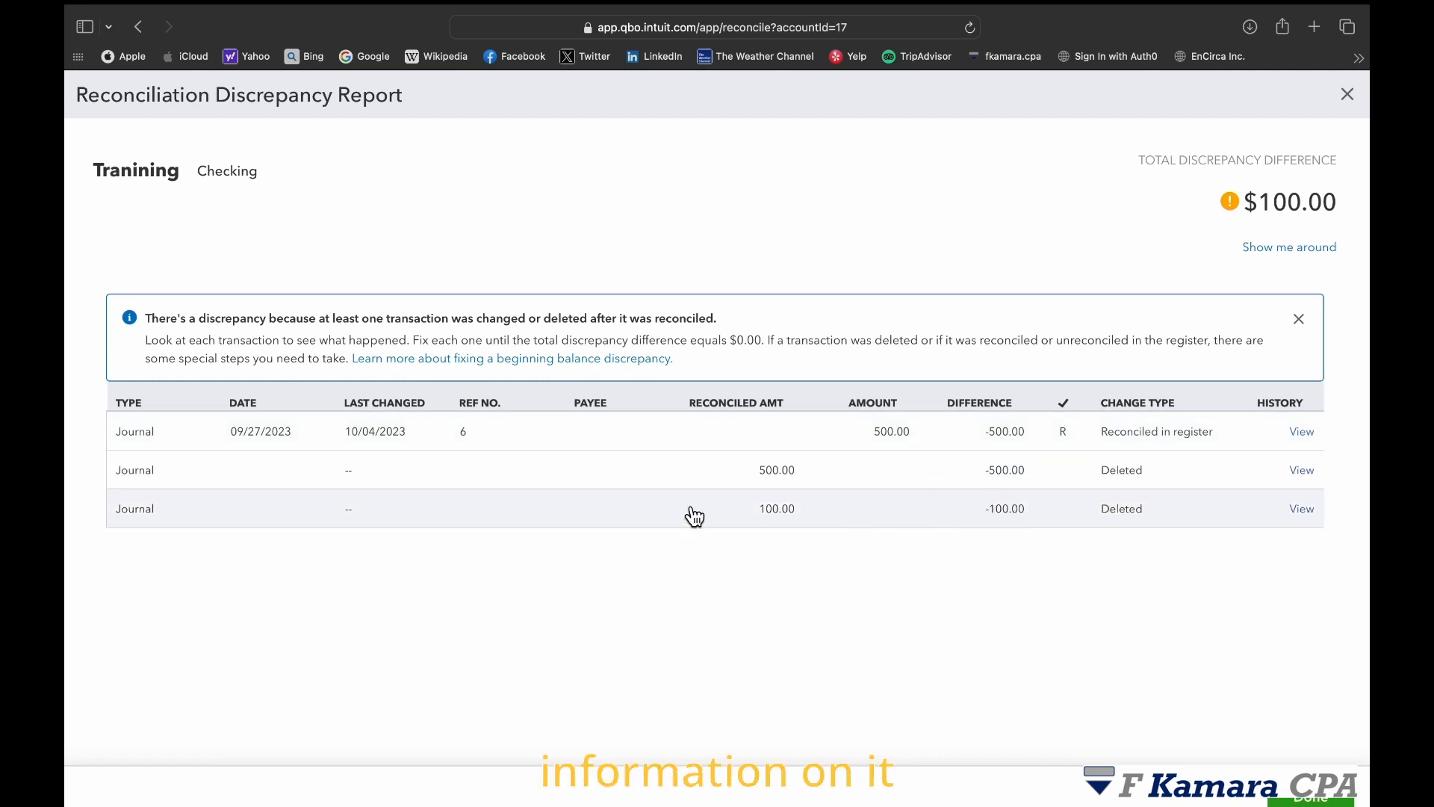
- Open the history of the deleted 100.00 journal line, locate the general Audit log tool, and review the 5:31 pm deletion version
click(1311, 514)
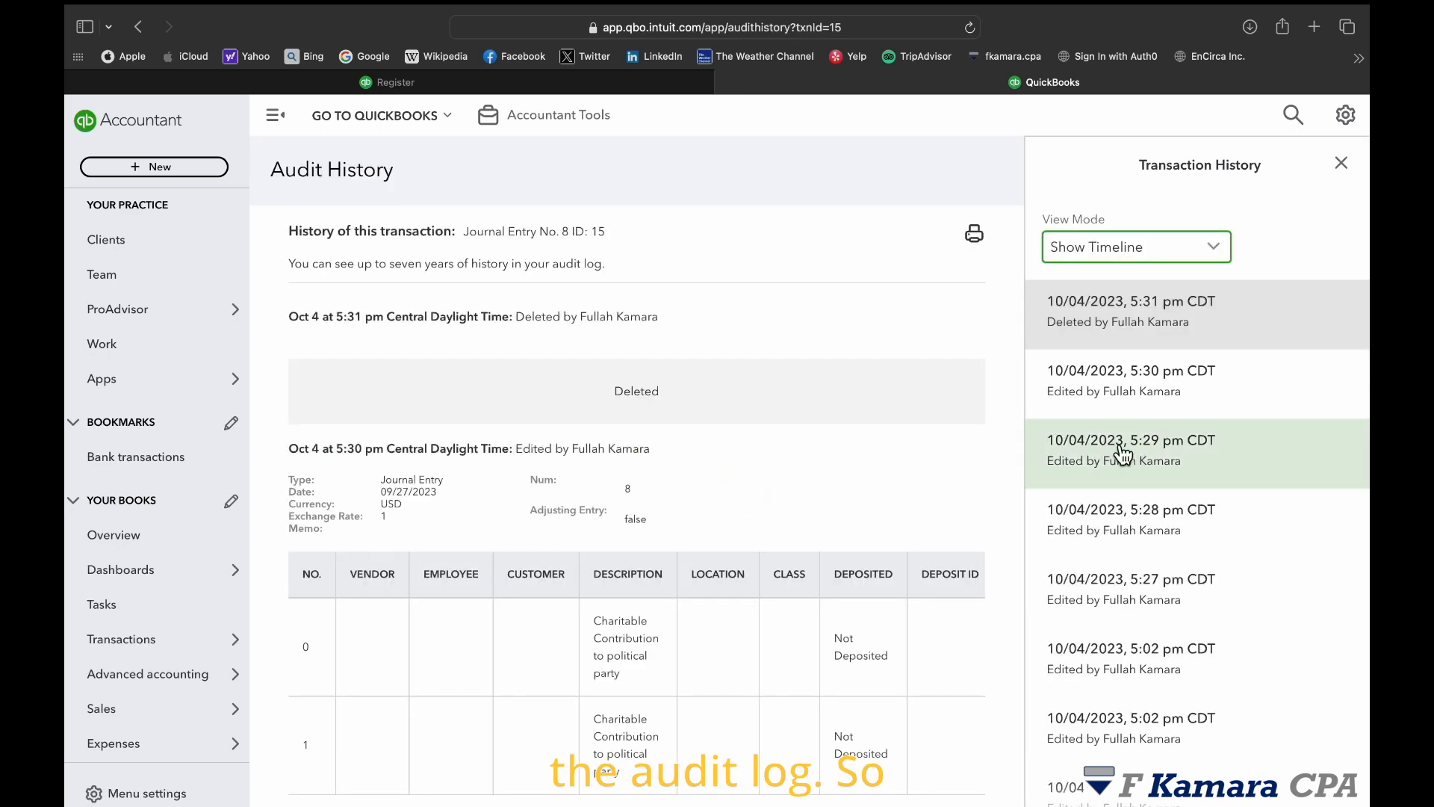
scroll(800, 461, down, 2)
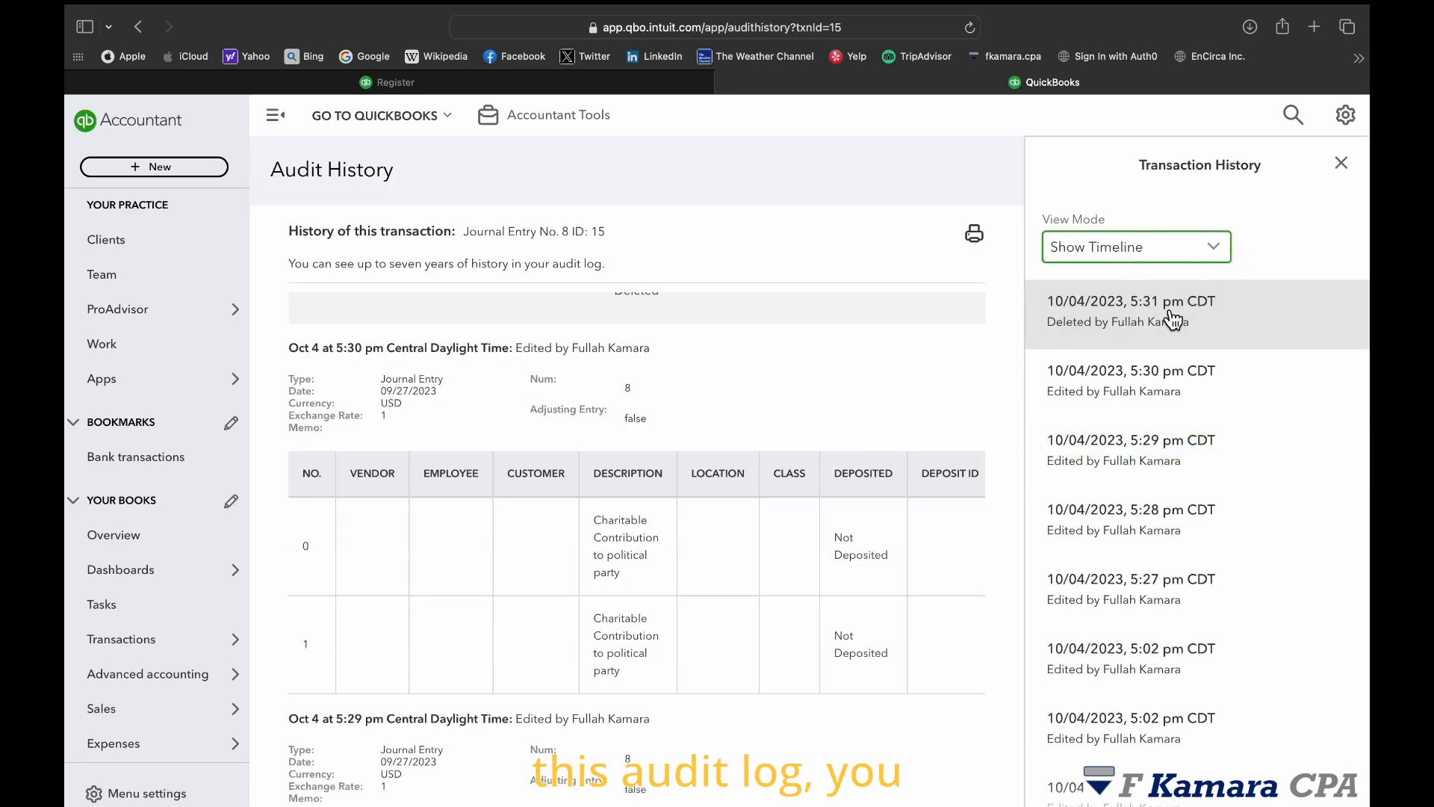
click(1346, 114)
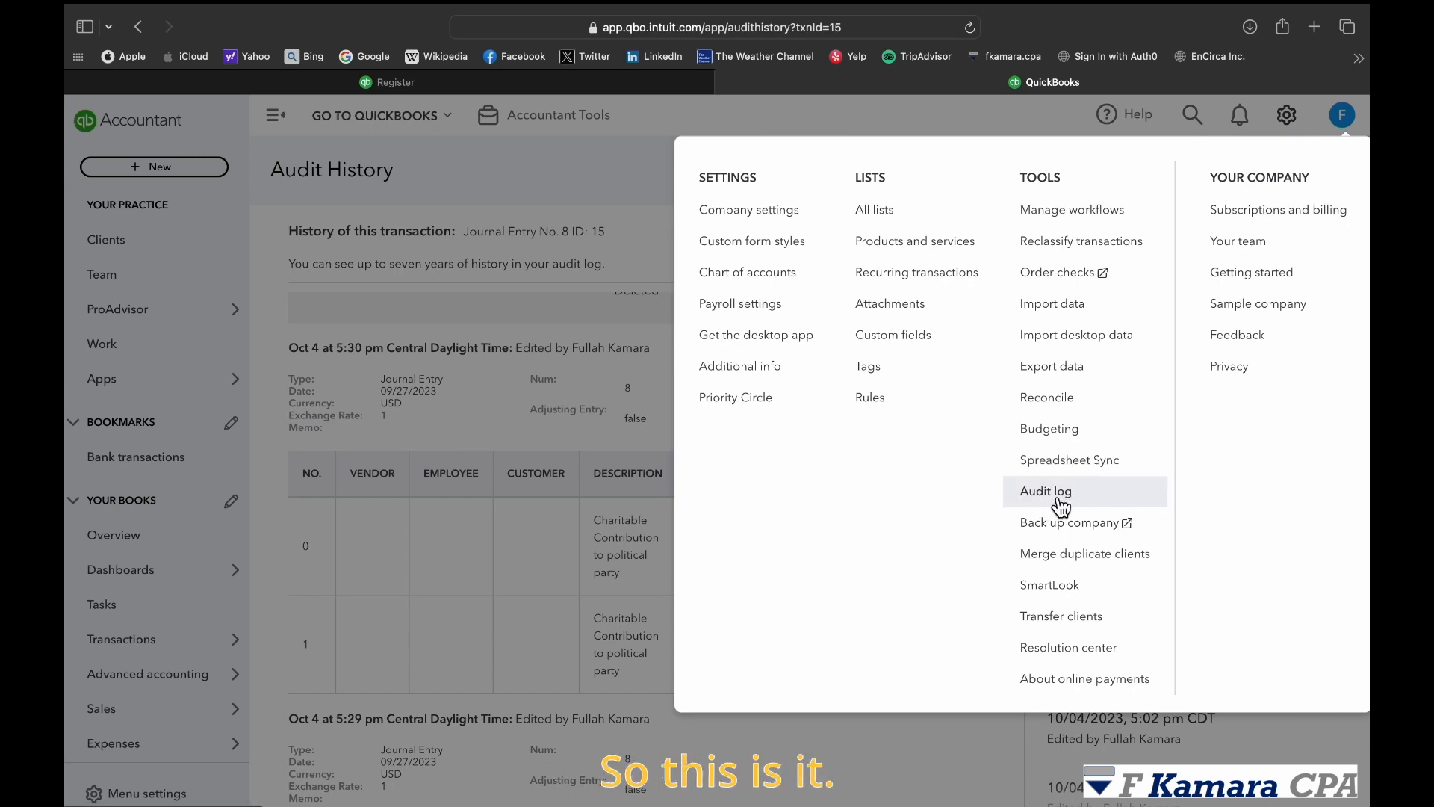
click(982, 127)
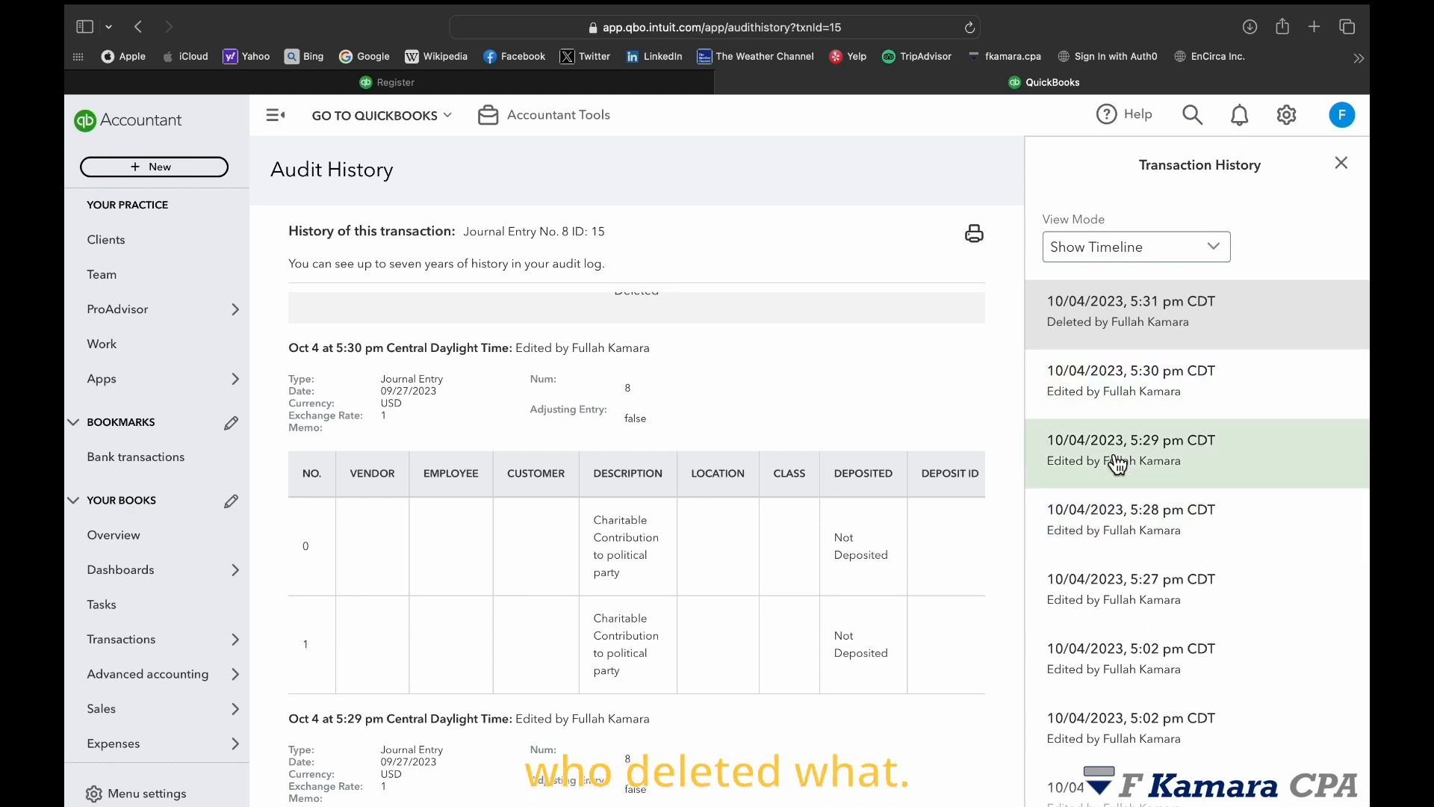
scroll(884, 451, up, 2)
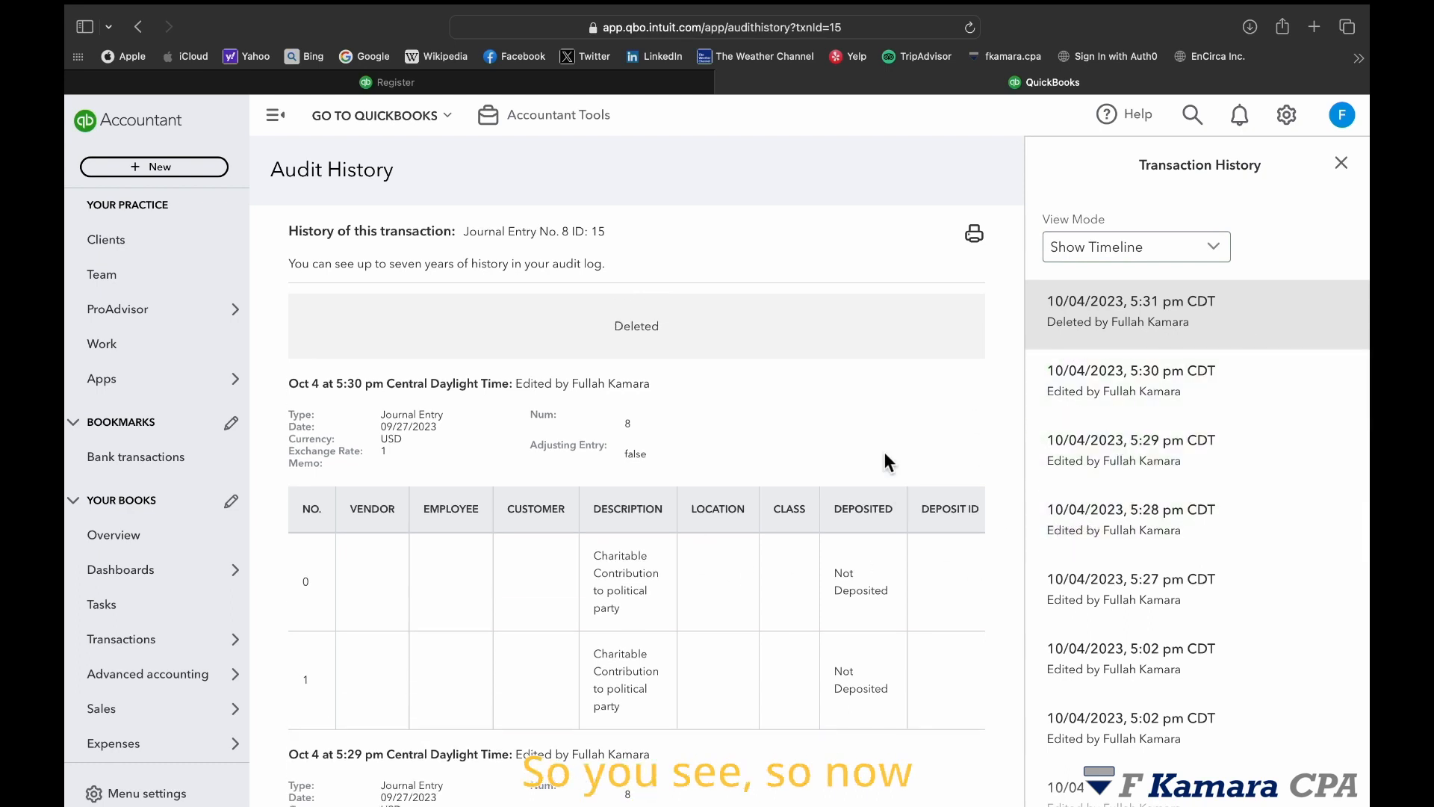
scroll(890, 457, down, 2)
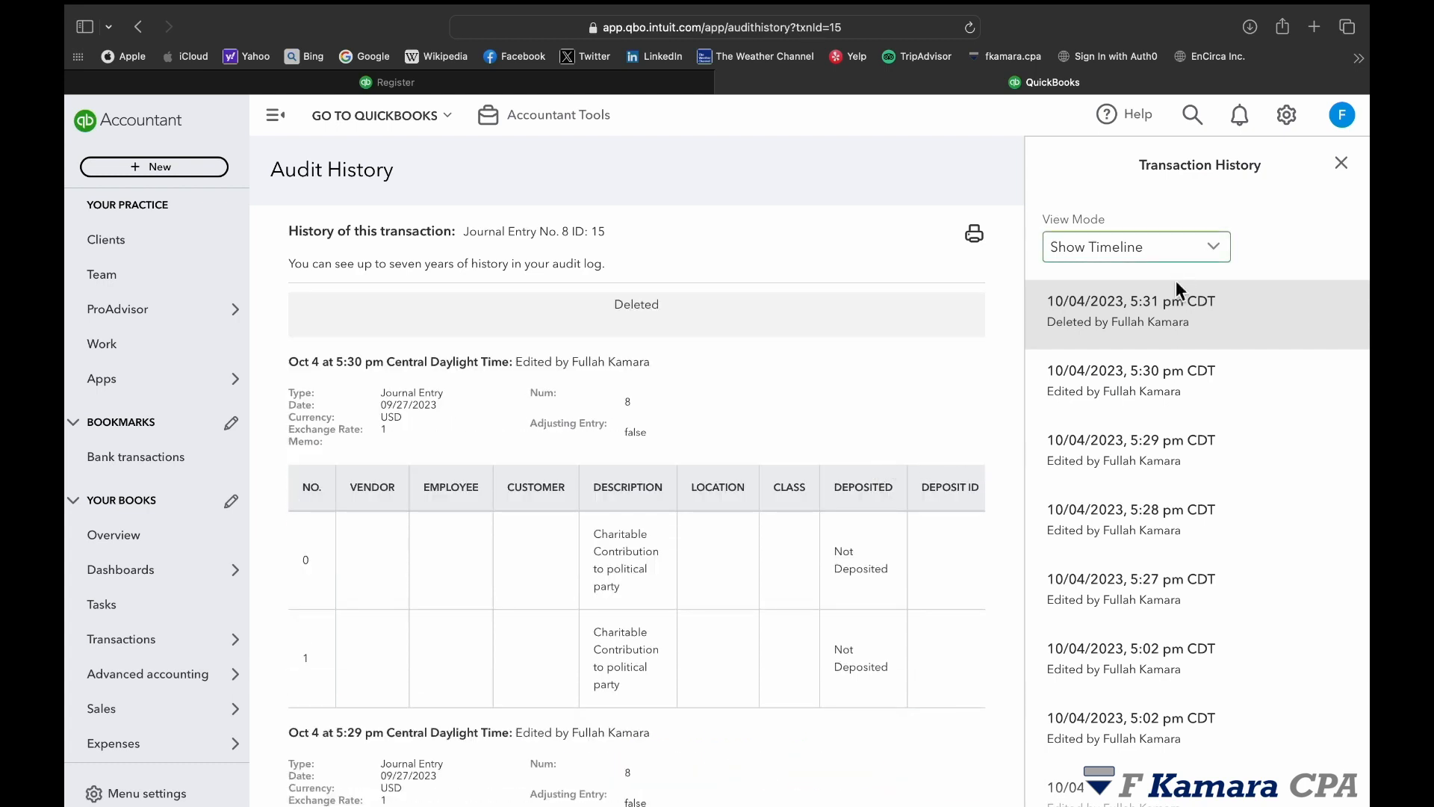
click(1192, 323)
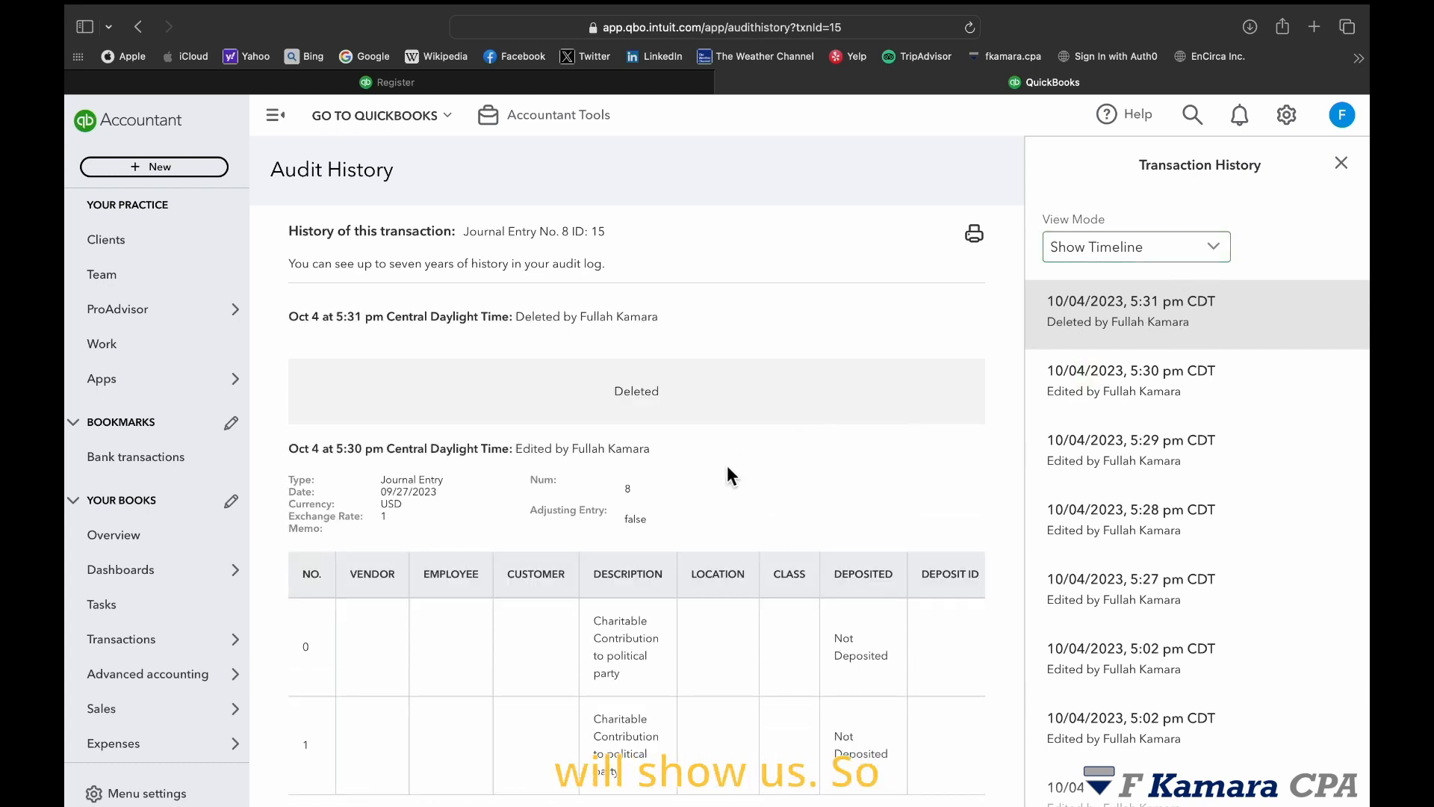
scroll(740, 473, down, 2)
- Close the transaction history timeline, collapse the navigation, and examine the account, amounts, number and date of journal entry 8
click(1351, 169)
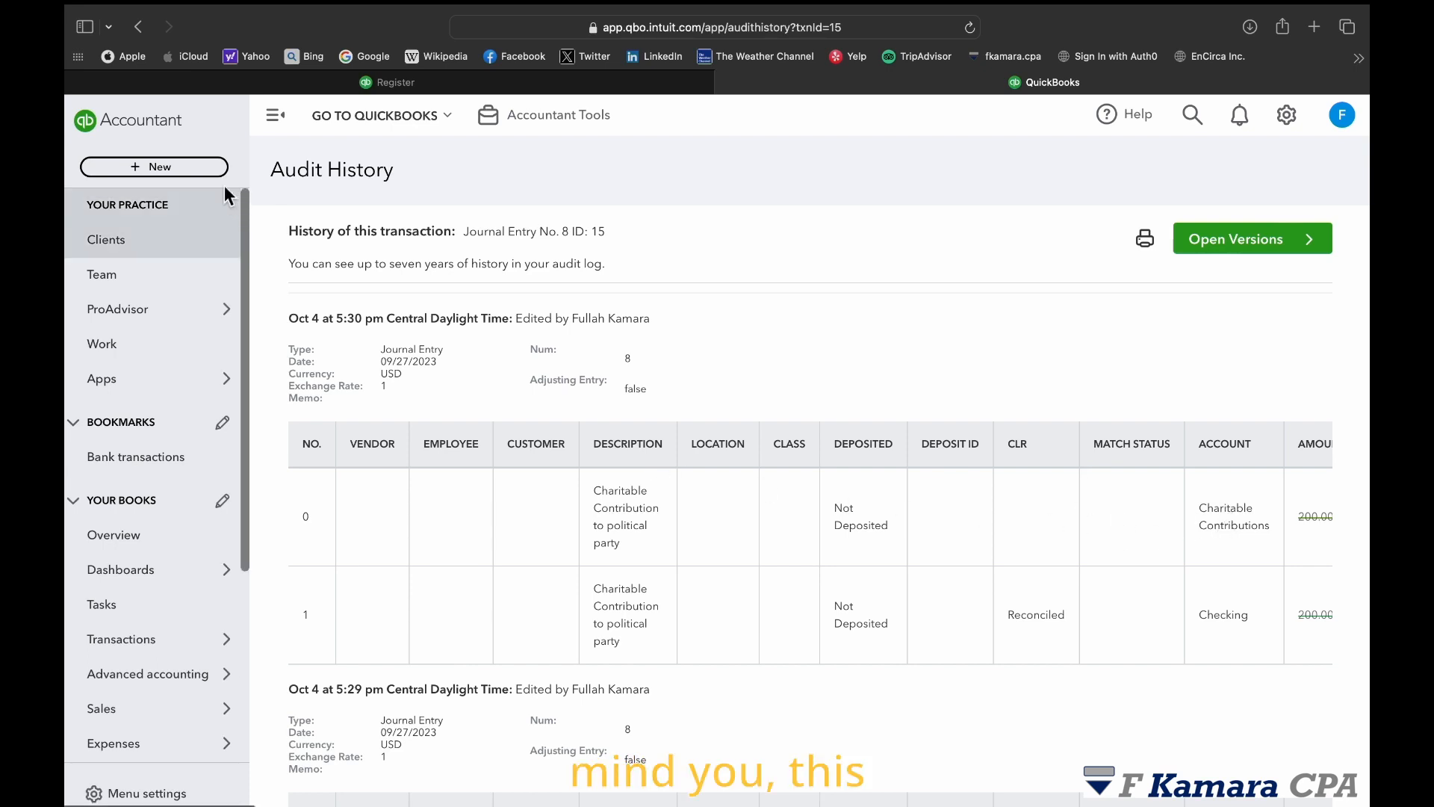
click(275, 114)
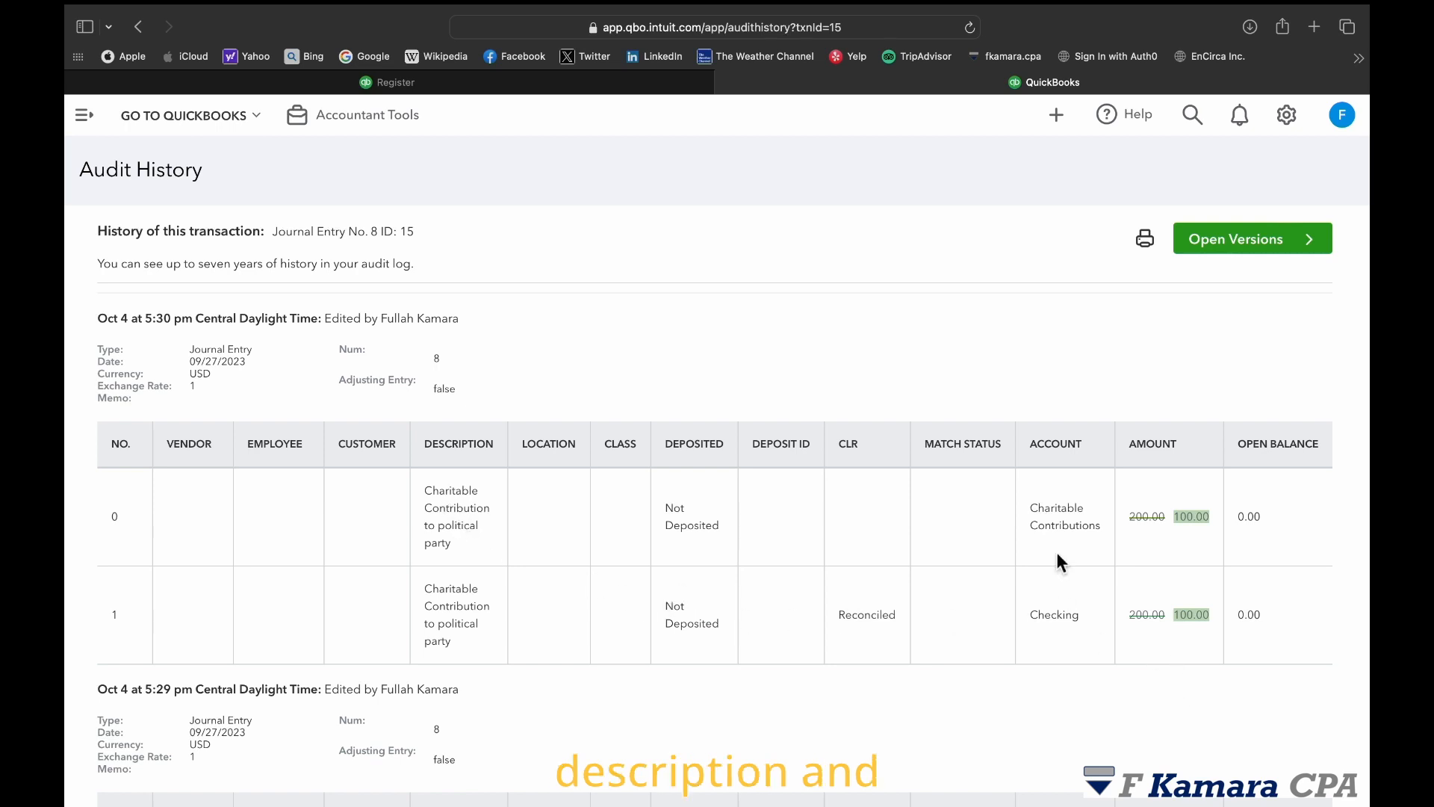
drag(1025, 504, 1113, 551)
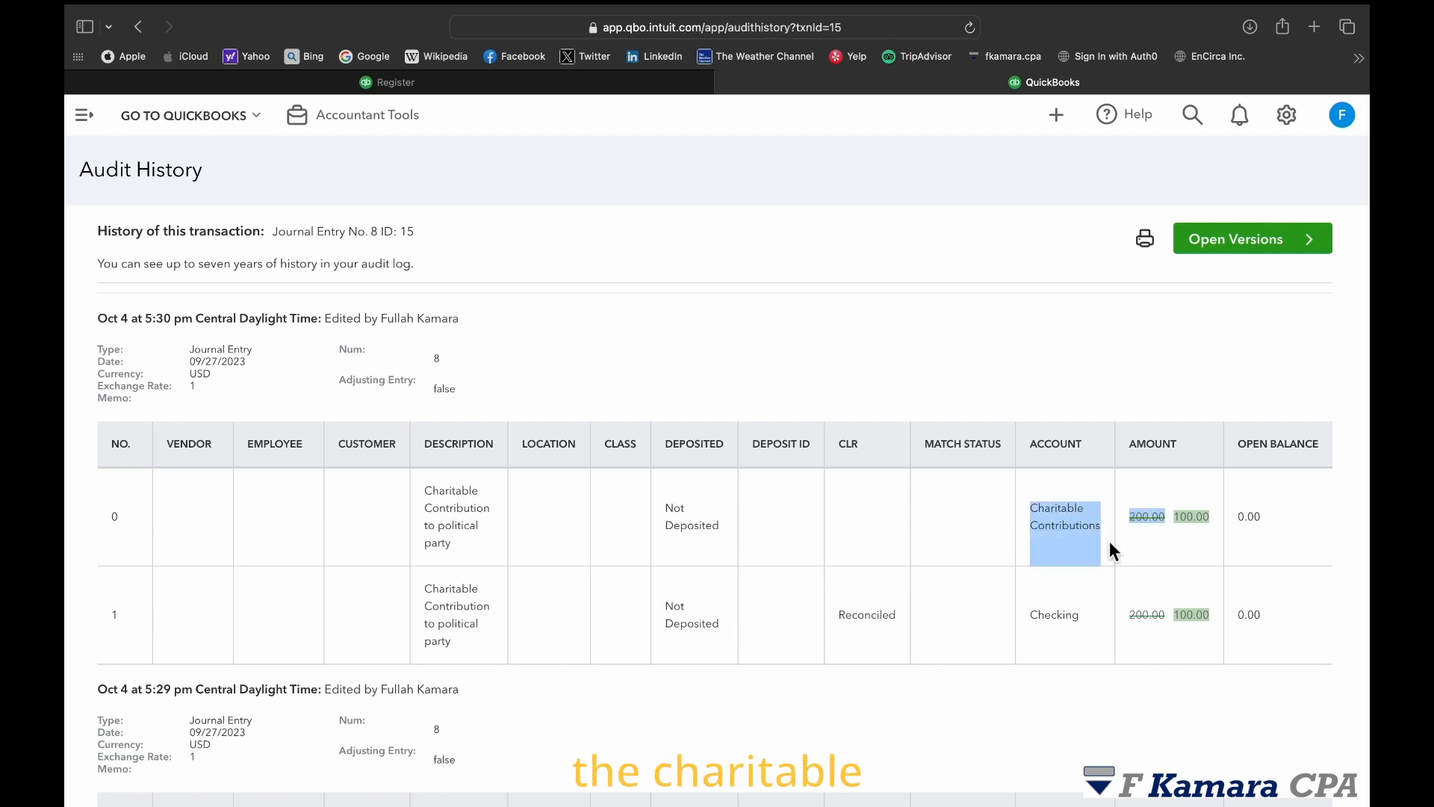
click(1262, 521)
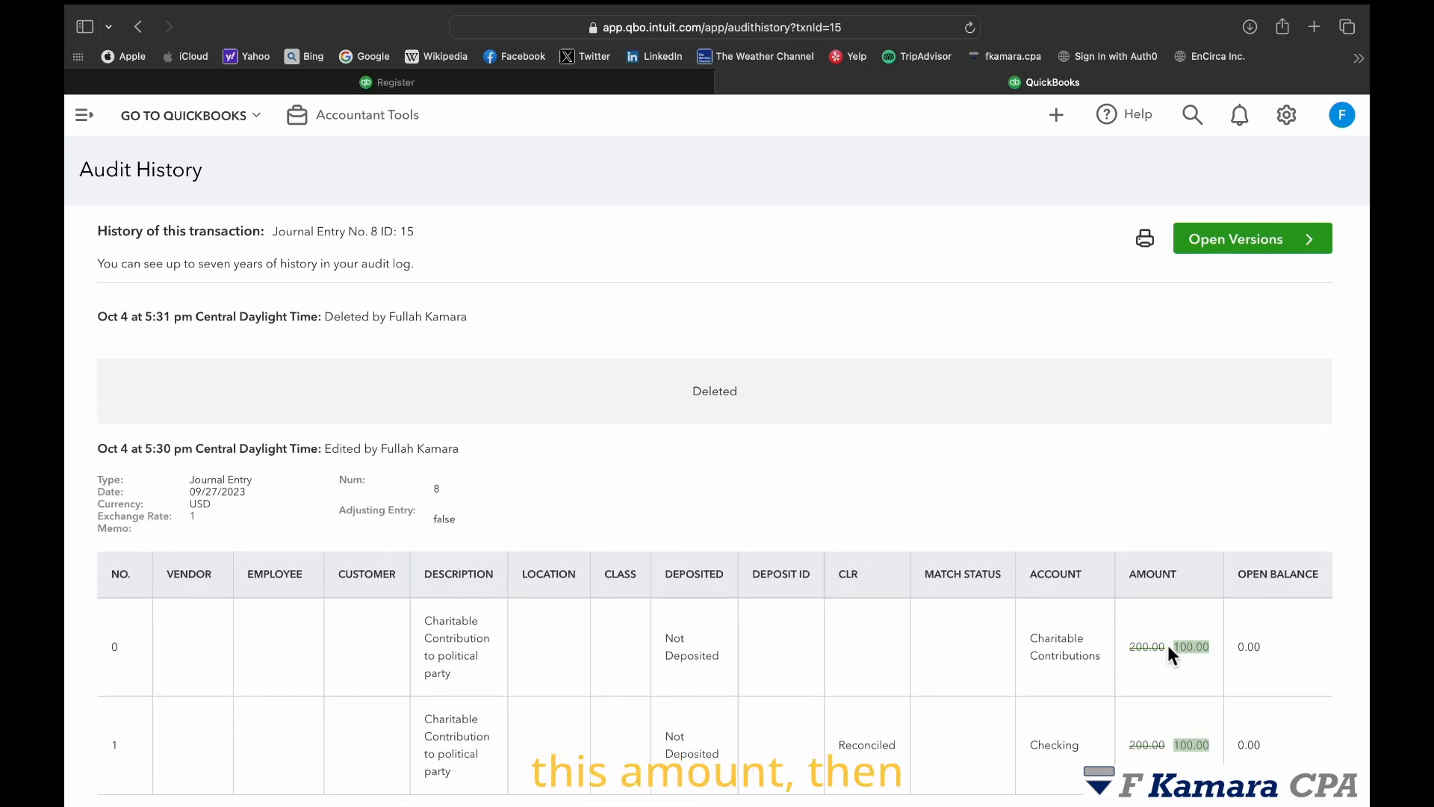
drag(369, 507, 334, 493)
click(370, 486)
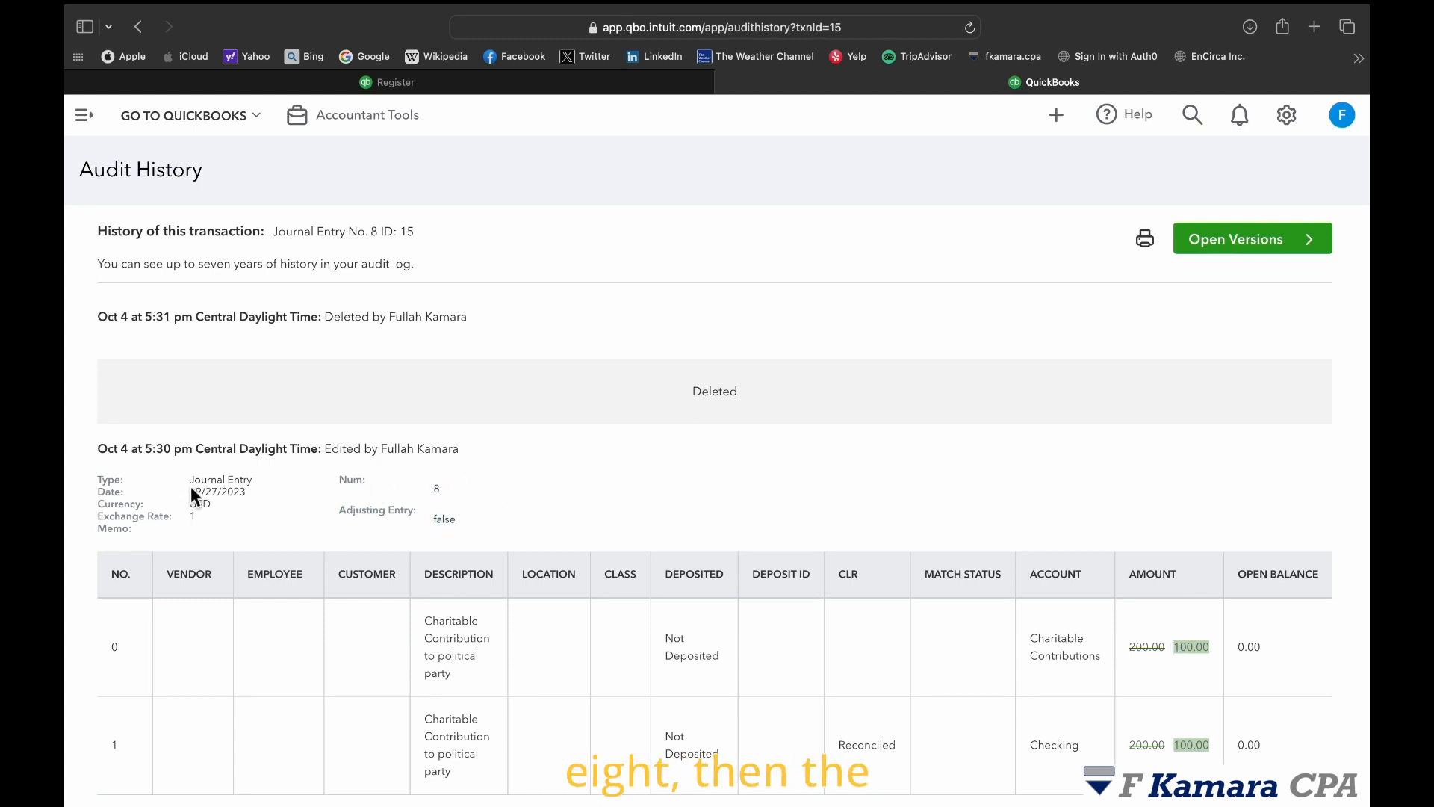
drag(191, 486, 248, 492)
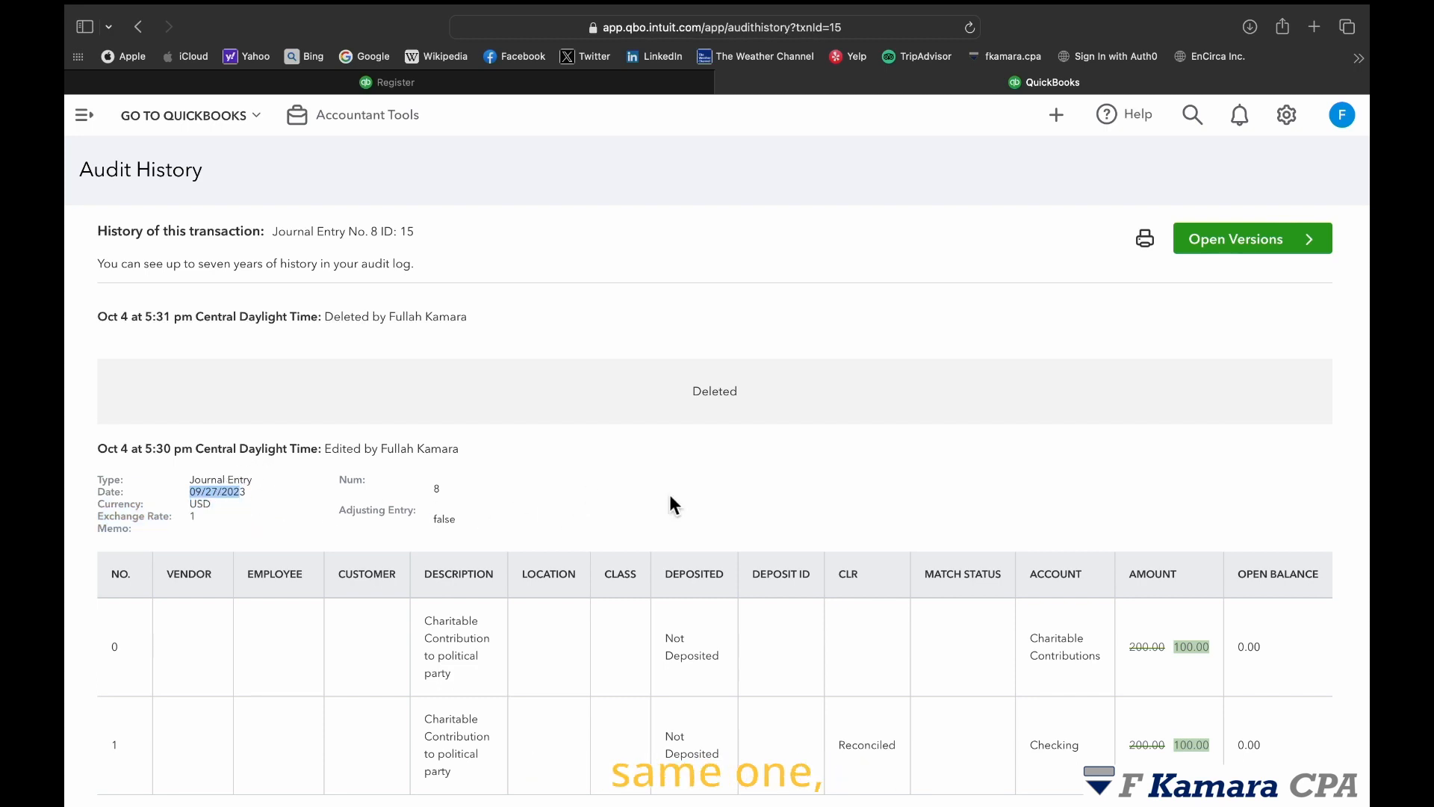
- Examine the deletion record and earlier edit versions of journal entry 8 for the details needed to re-enter it
scroll(818, 442, down, 1)
scroll(818, 441, down, 1)
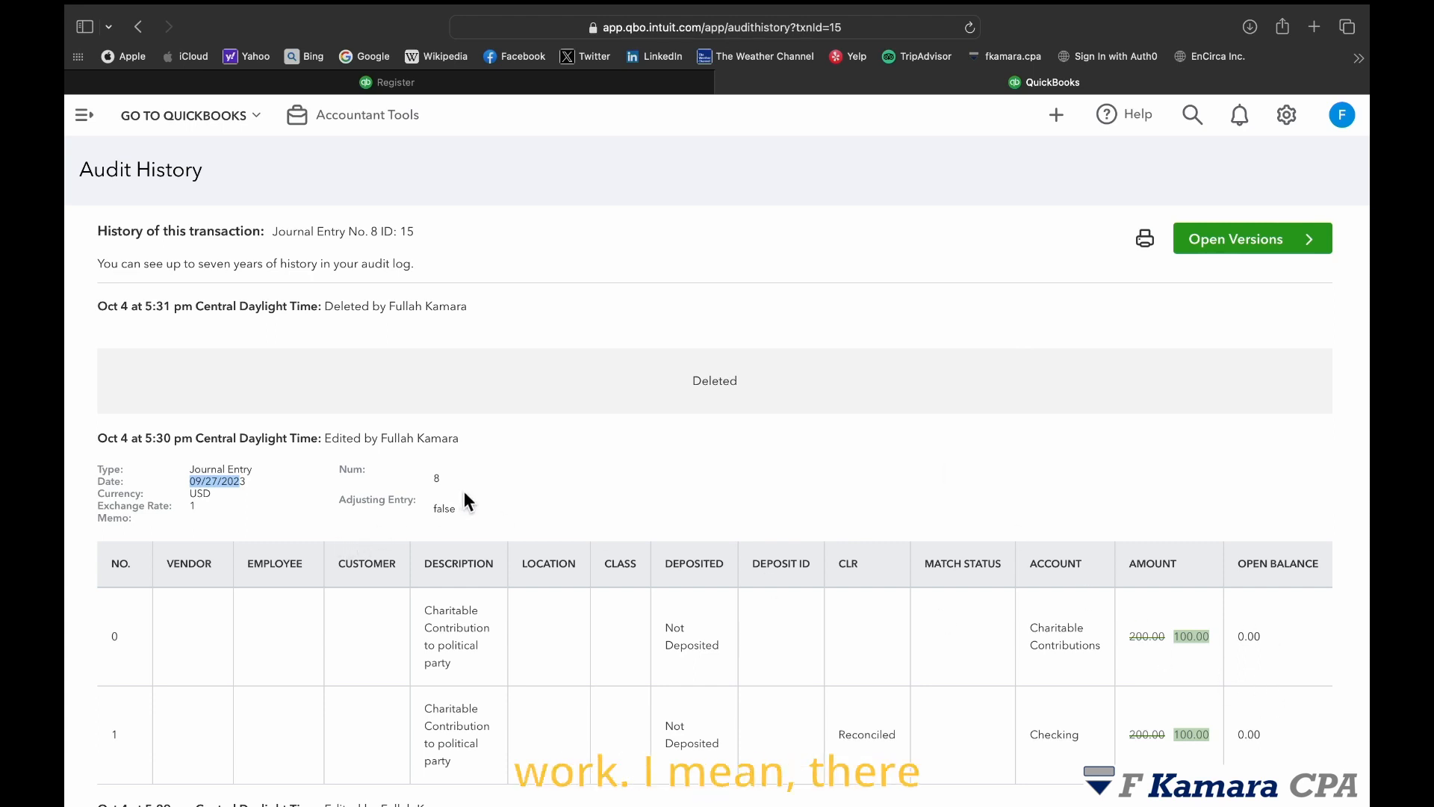
scroll(809, 514, down, 5)
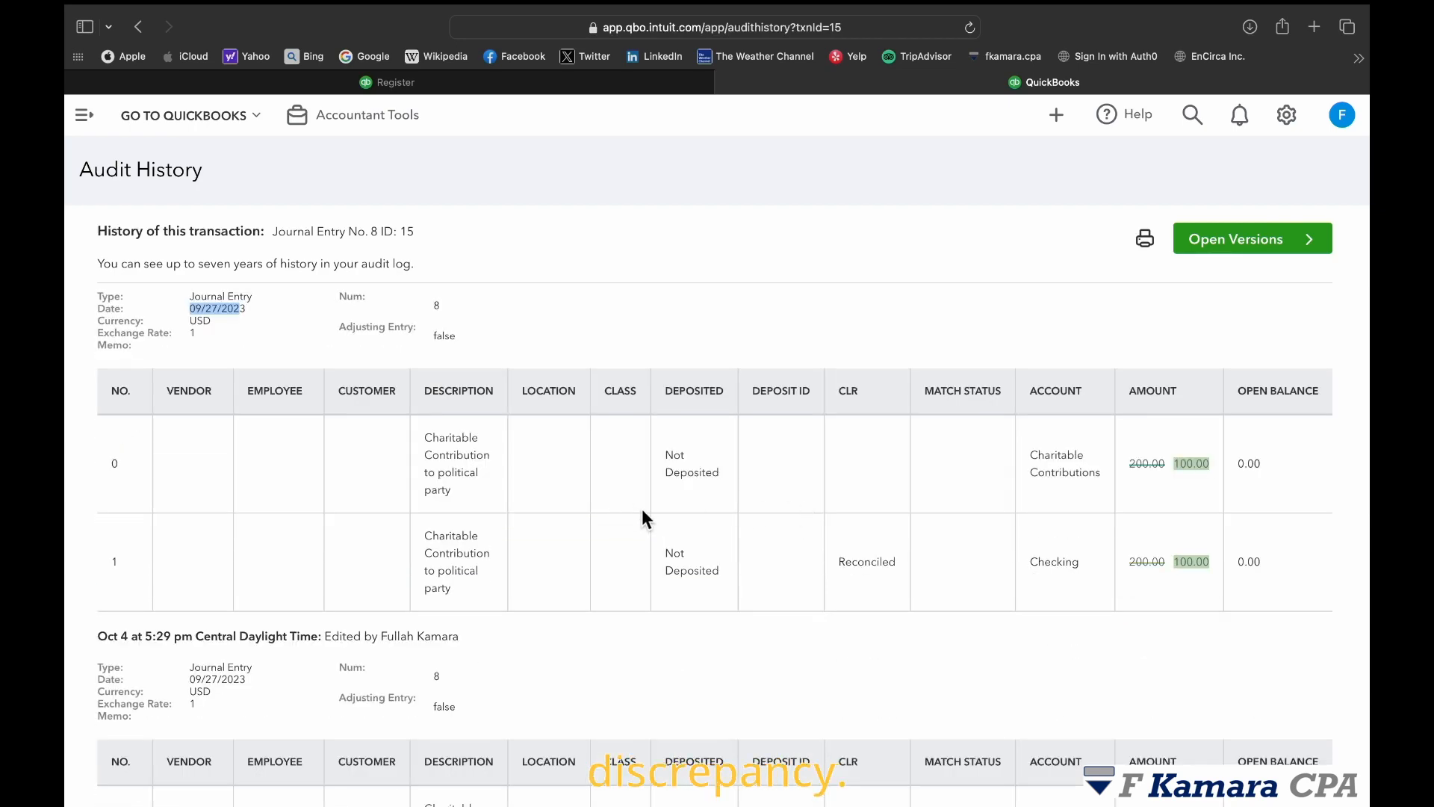
scroll(1018, 527, up, 2)
scroll(469, 552, up, 3)
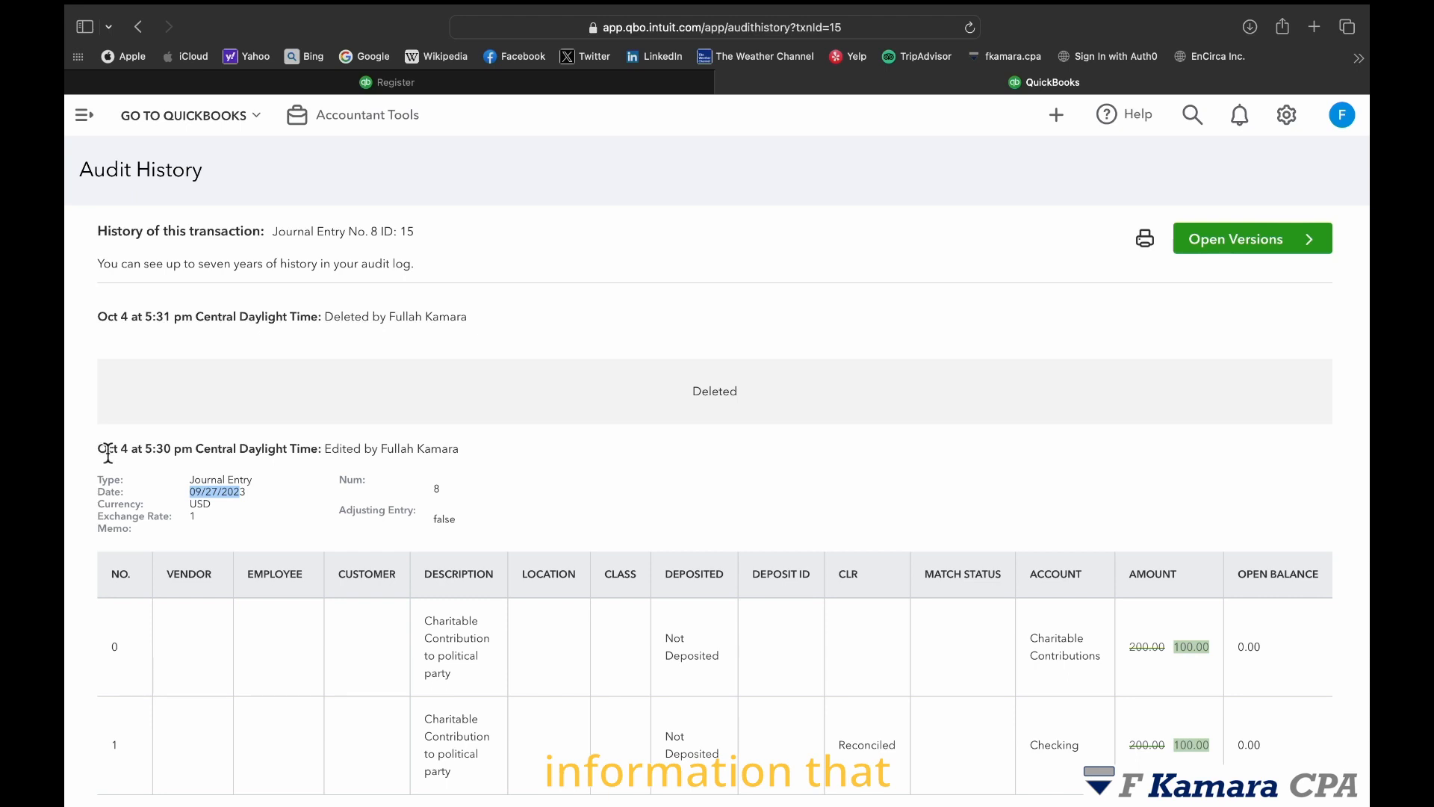
drag(100, 484, 473, 656)
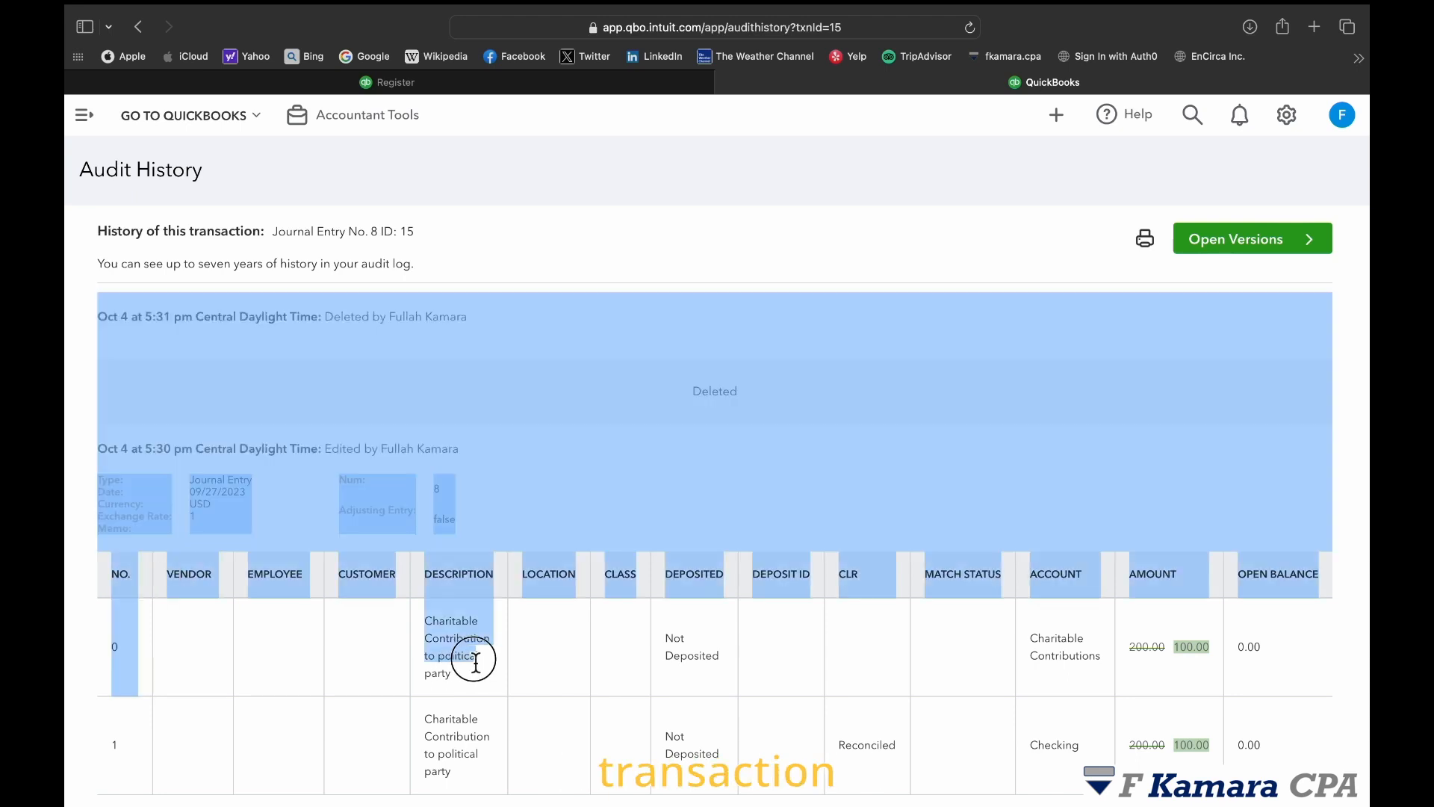
click(784, 608)
scroll(889, 576, down, 3)
scroll(890, 576, down, 1)
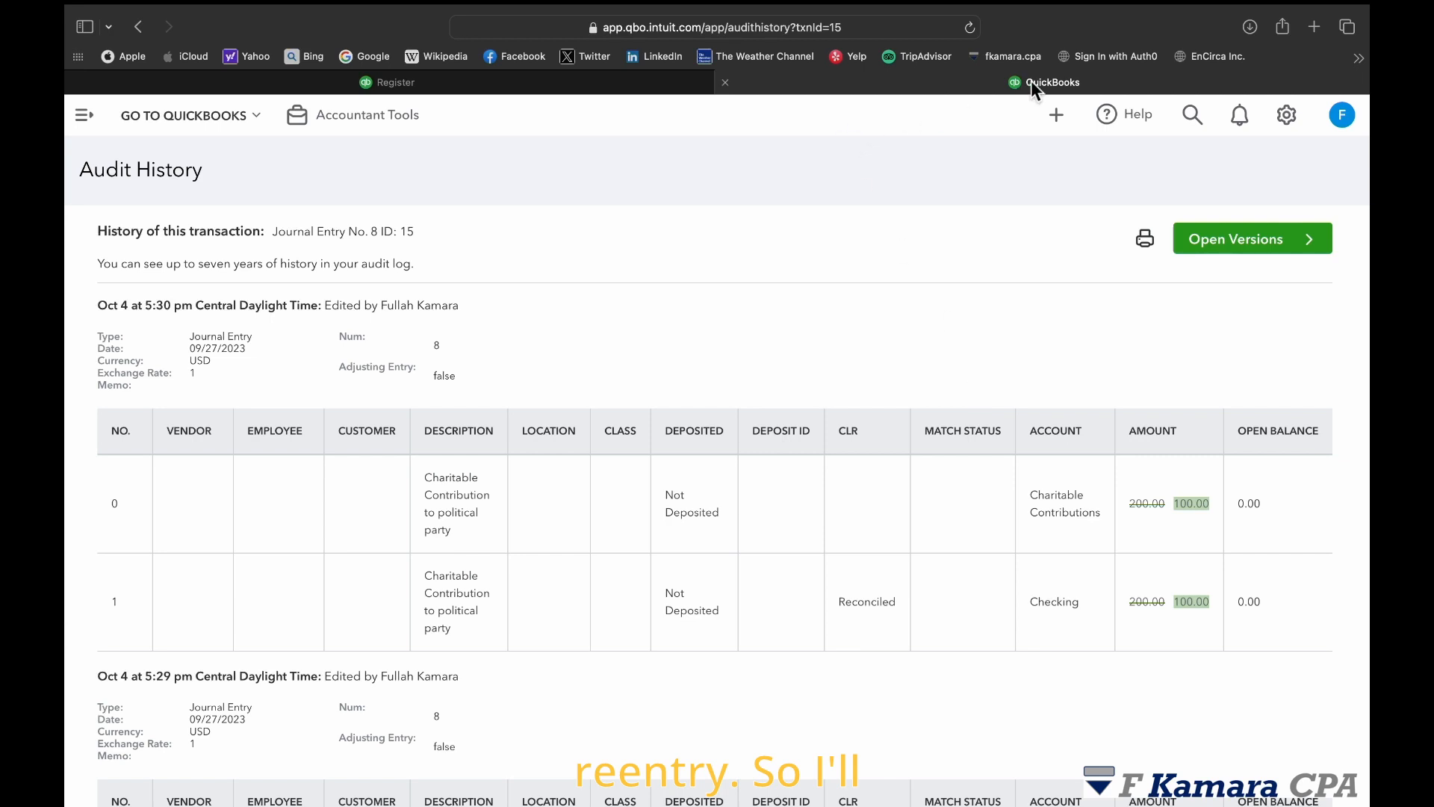
- Close the audit history and the discrepancy report, and open a new journal entry from the accountant tools
drag(1062, 82, 64, 206)
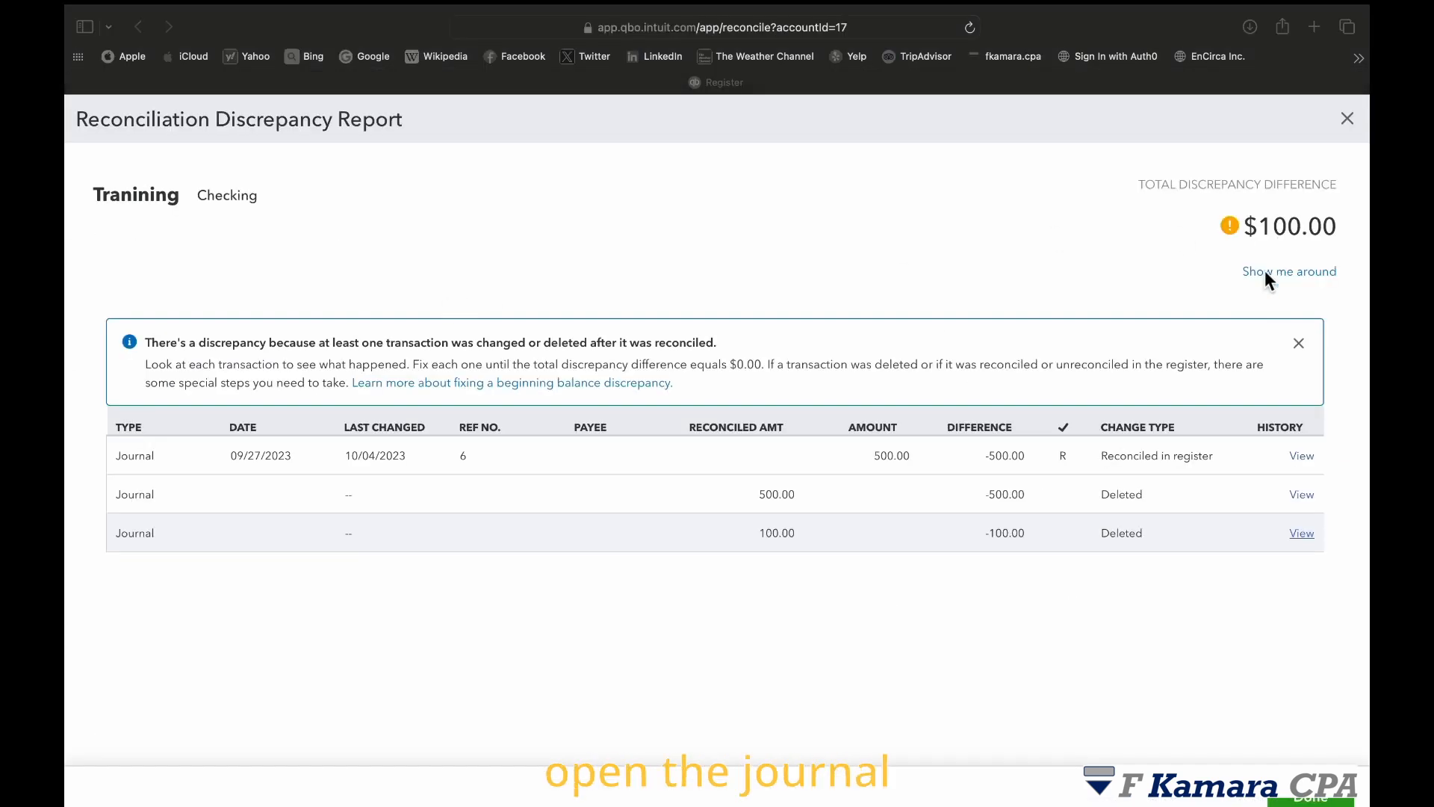
click(1347, 118)
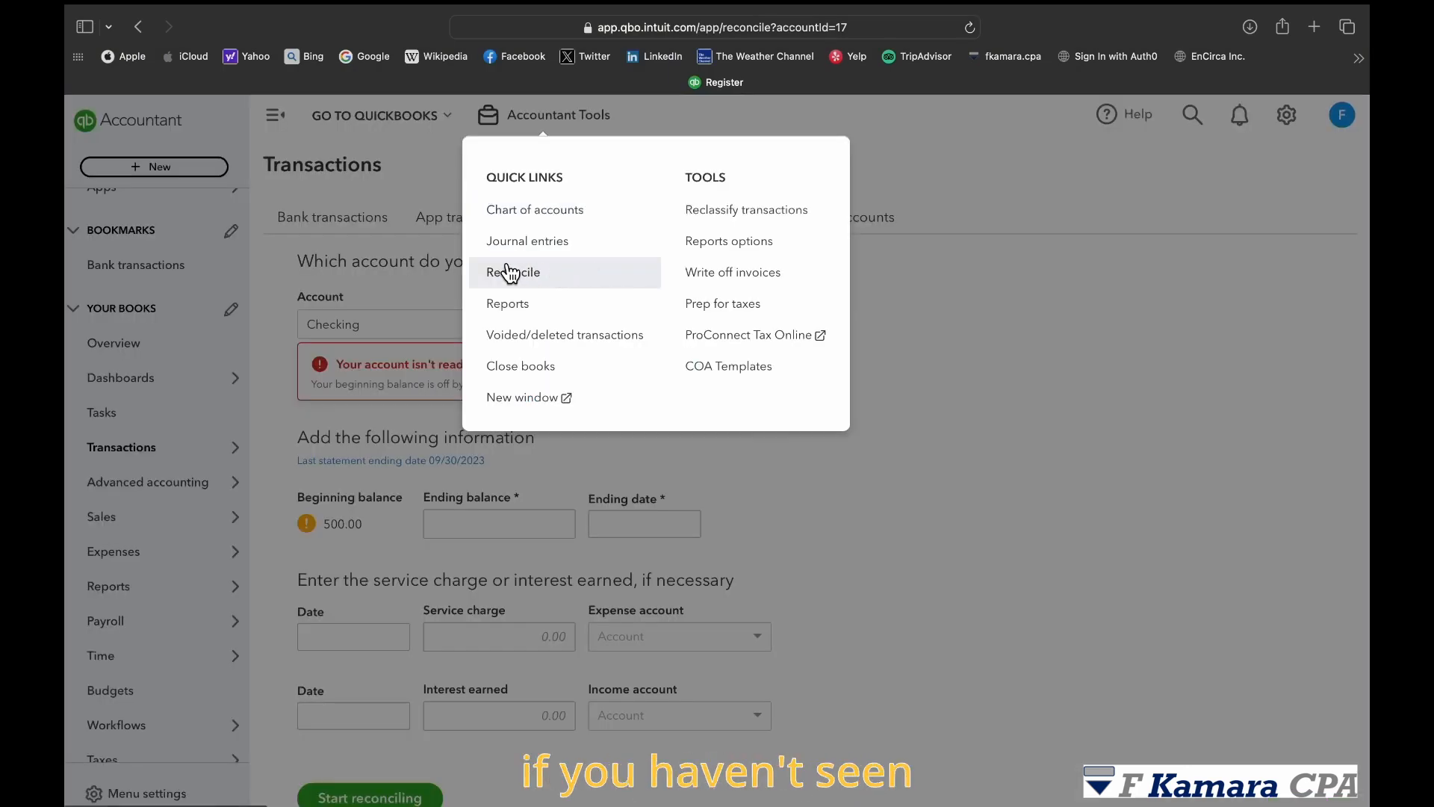
click(527, 242)
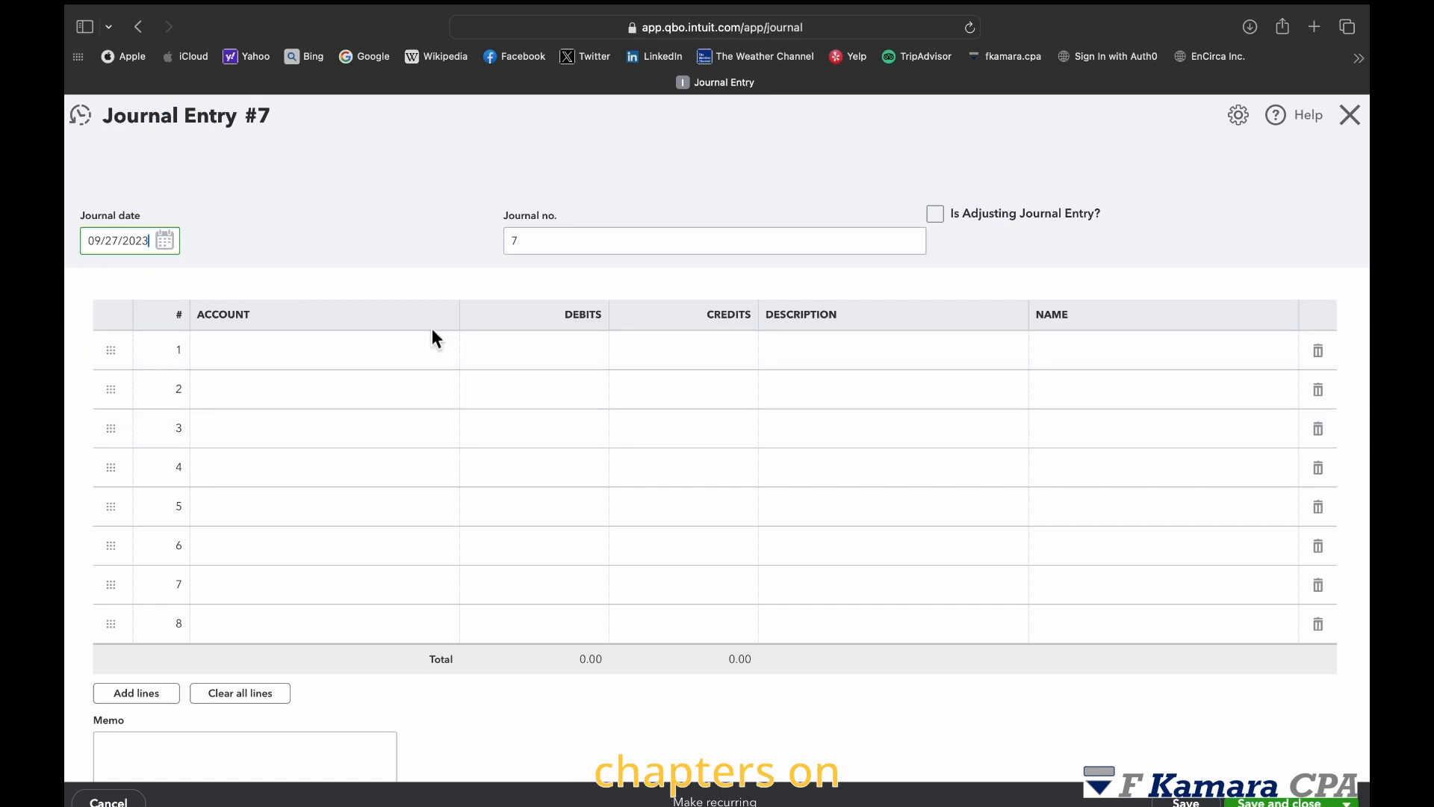
- Set the new journal entry's date to 09/27/2023 and its journal number to 8
click(166, 241)
click(178, 423)
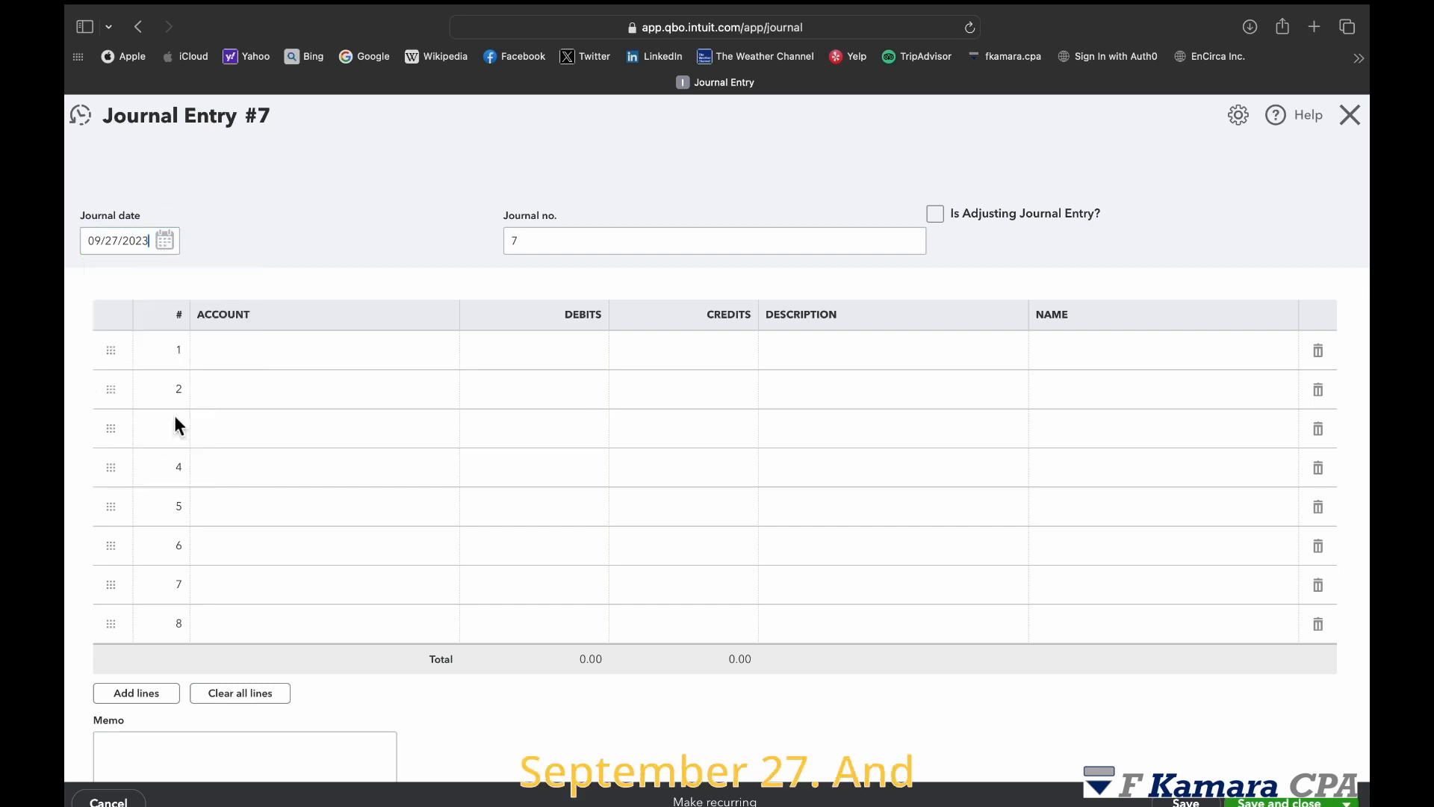
click(678, 256)
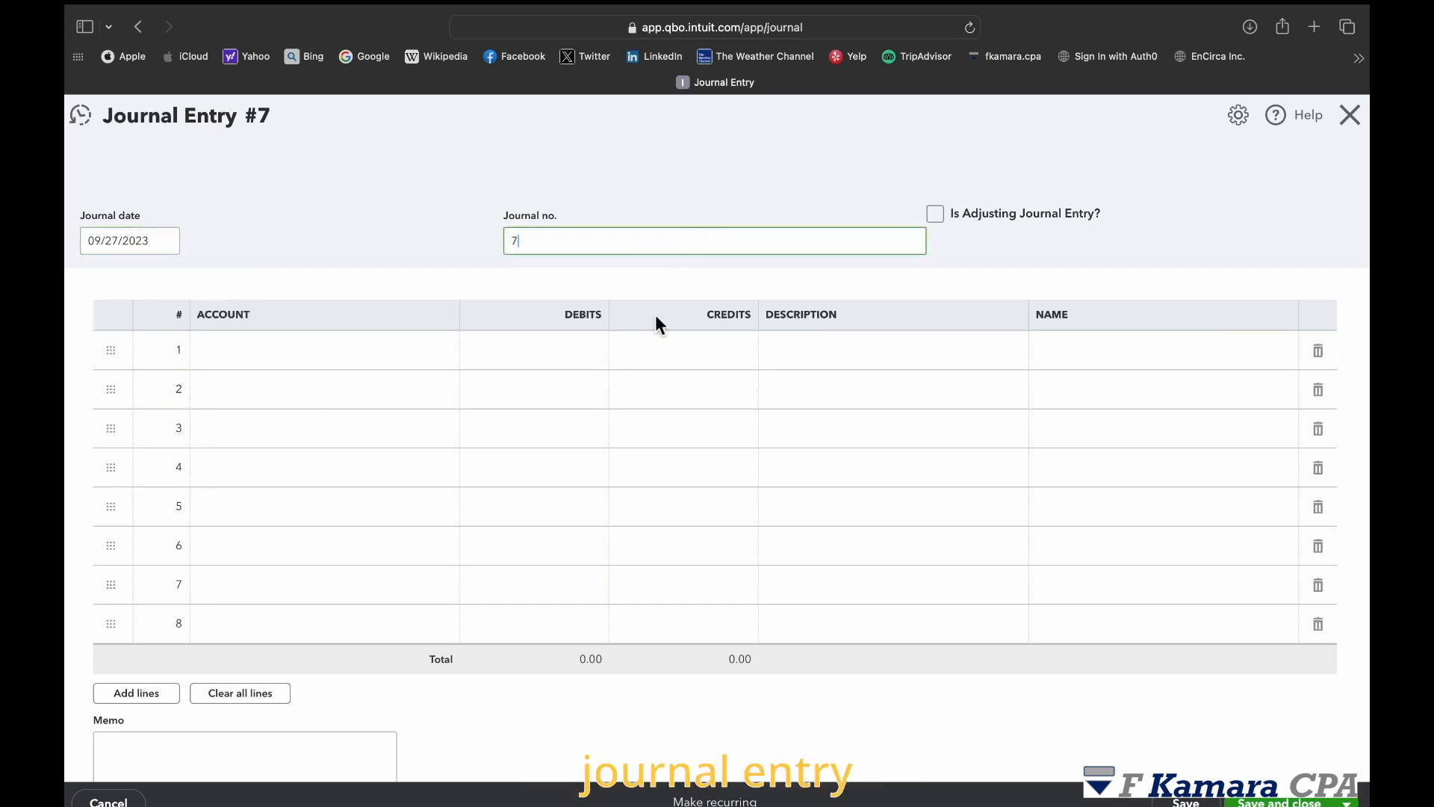
drag(566, 237, 490, 236)
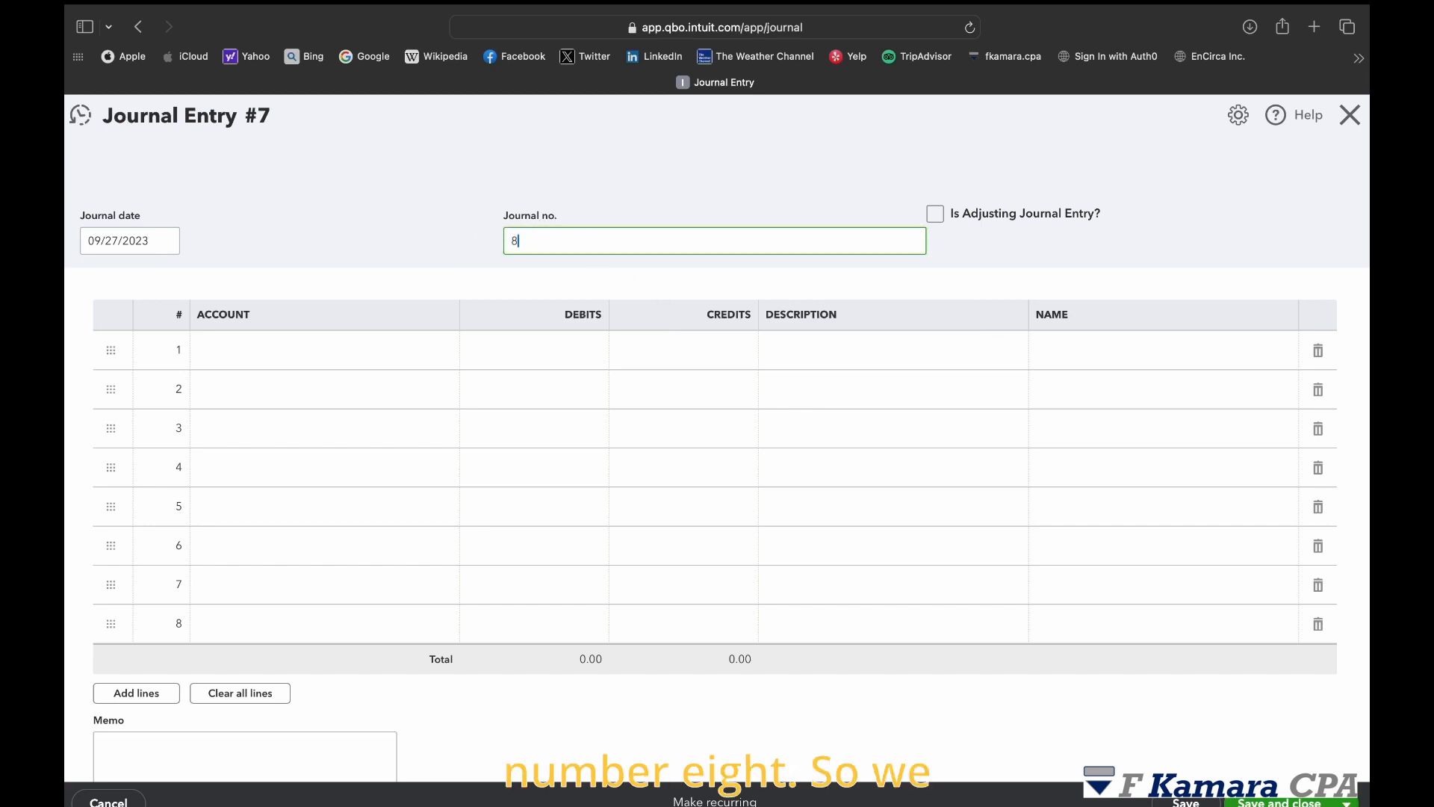
click(921, 407)
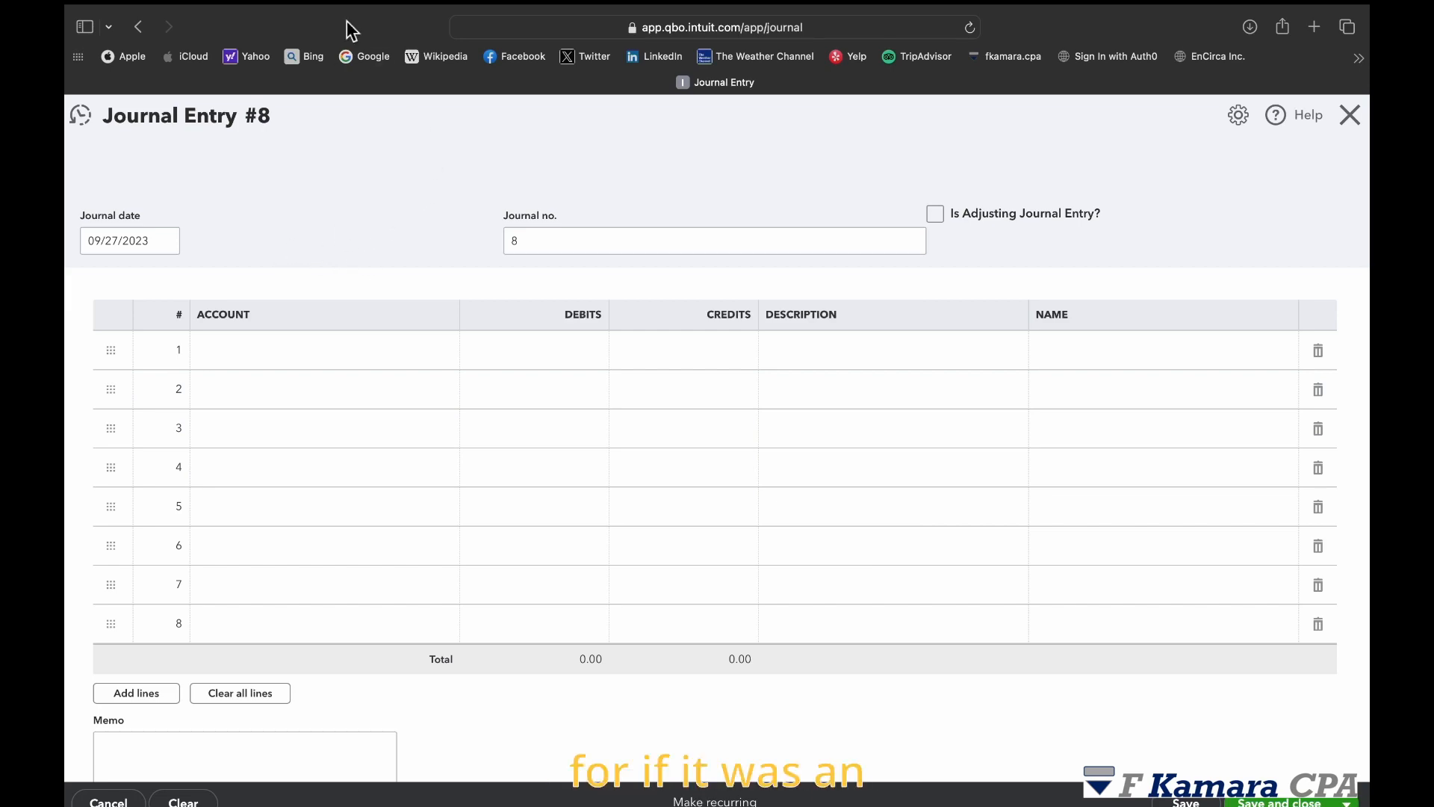
- Check the Adjusting Entry value in the audit history of journal entry 8 and return to the new entry
click(115, 27)
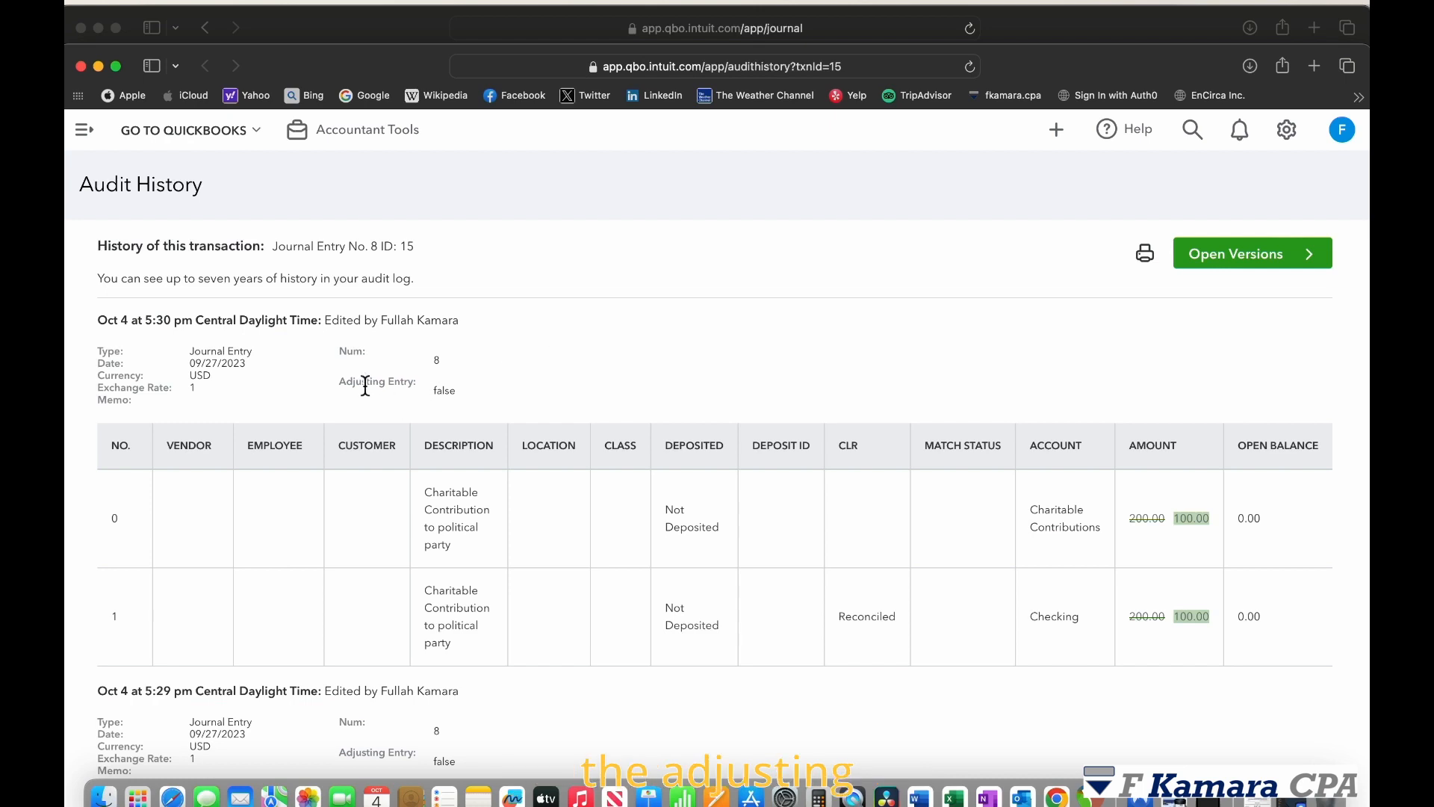
drag(340, 379, 441, 395)
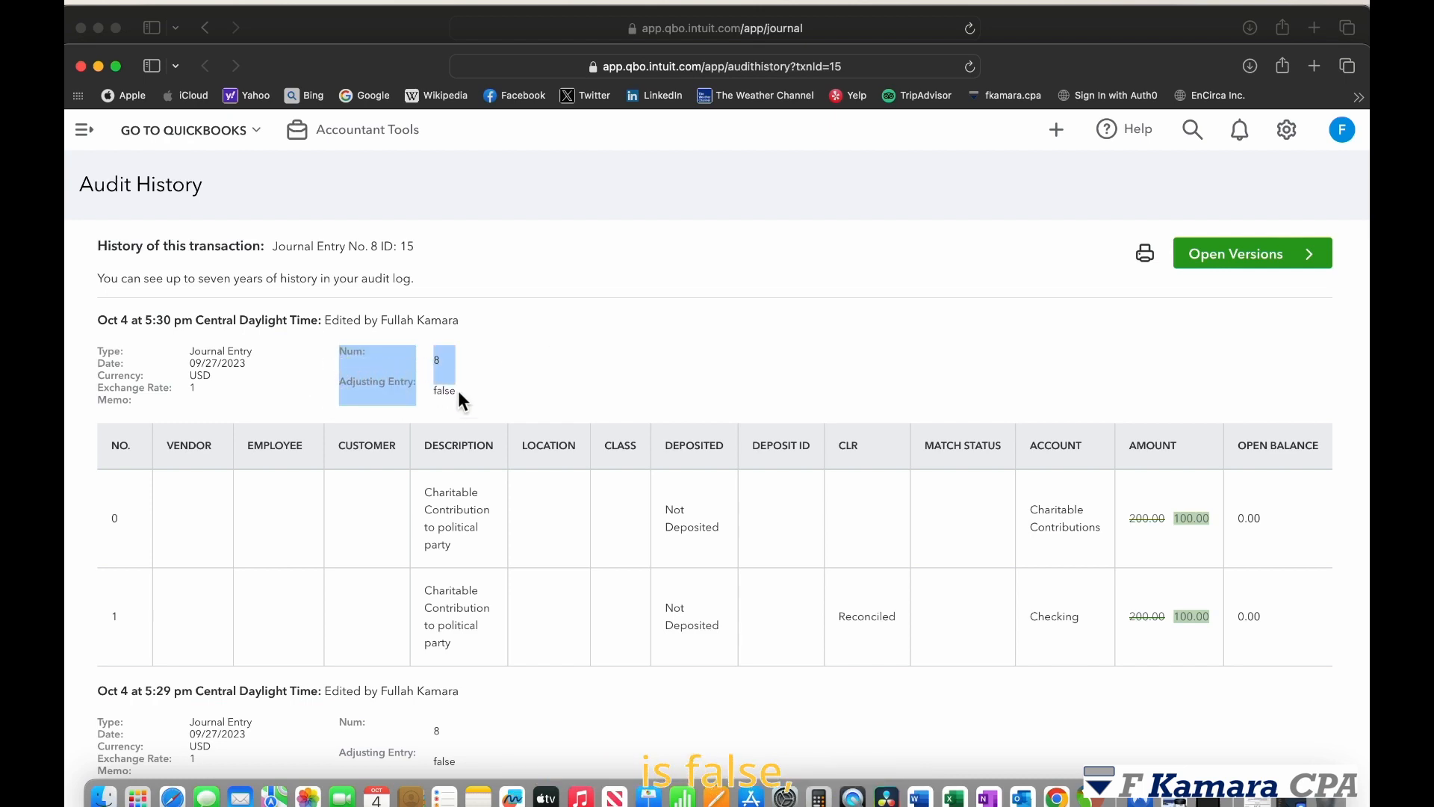
click(459, 391)
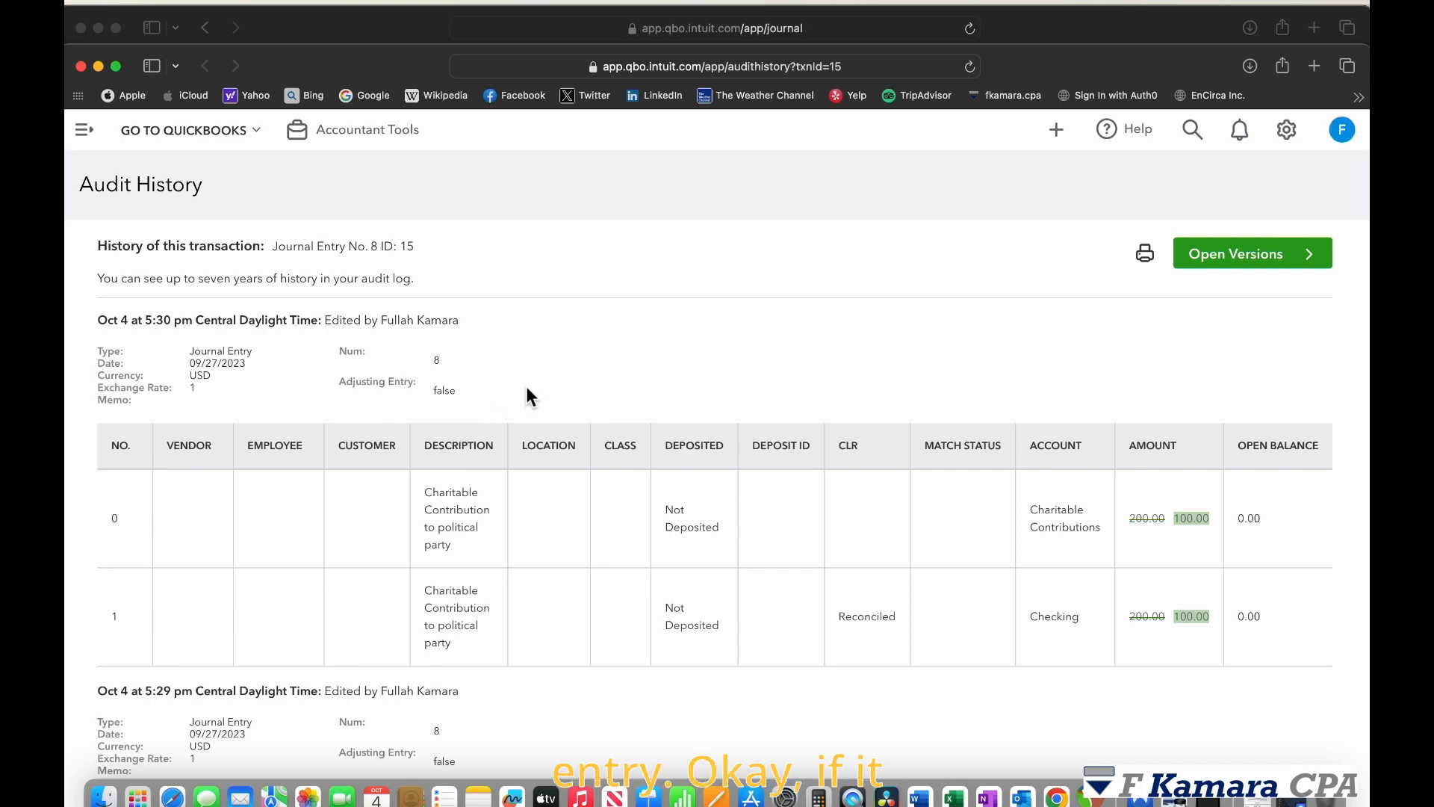
drag(407, 380, 481, 398)
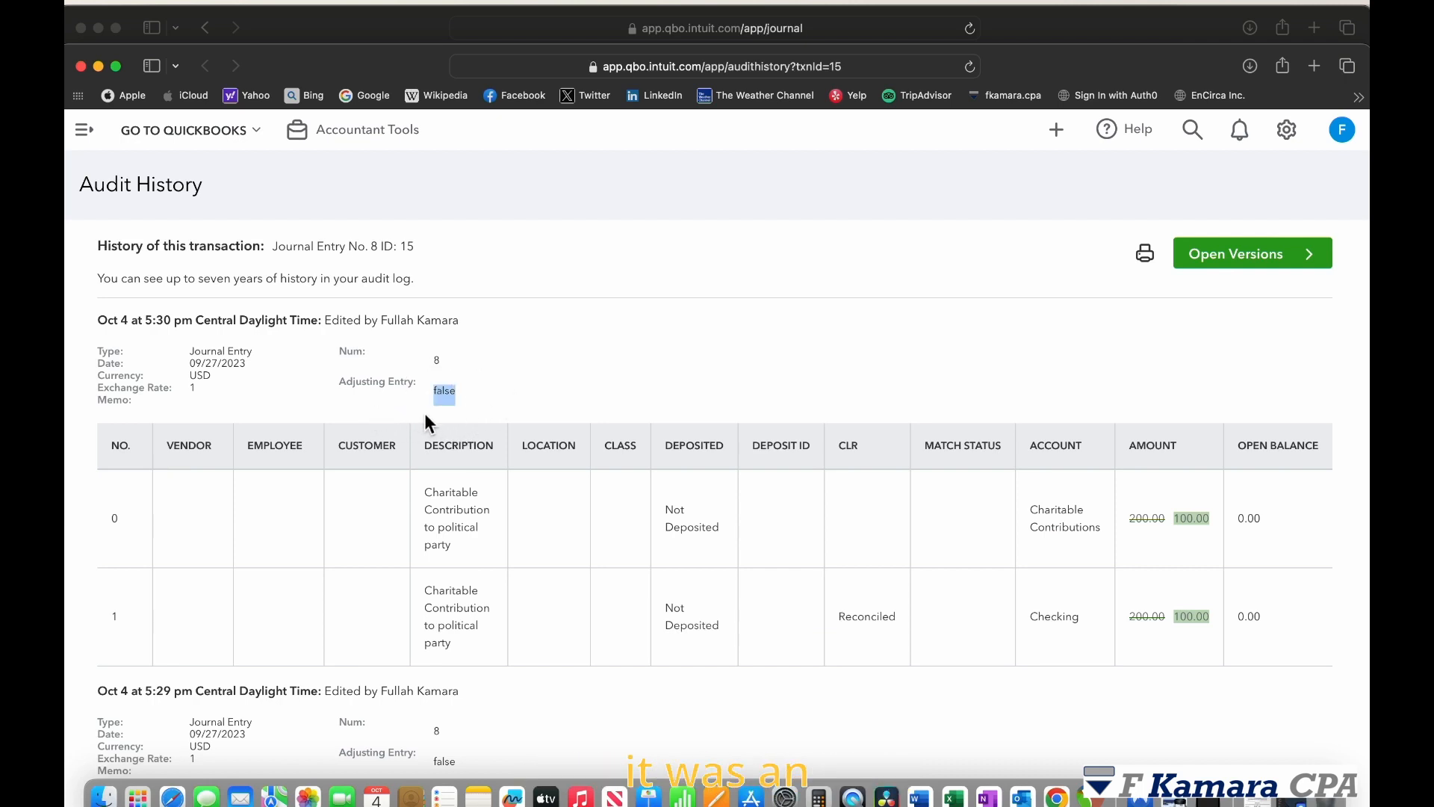
click(1136, 27)
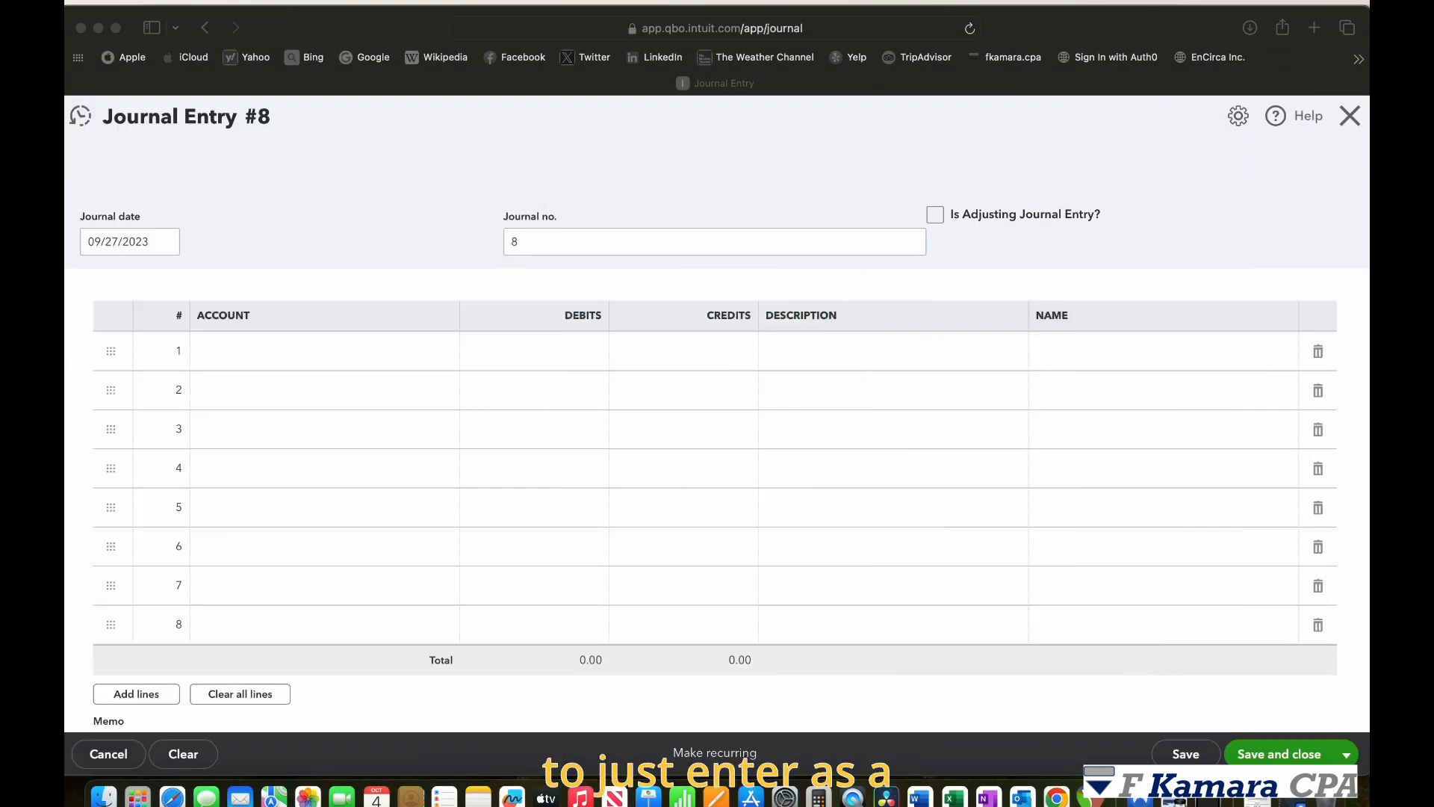
- Fill the first journal line with the Charitable Contributions account and a debit of 100.00
click(395, 352)
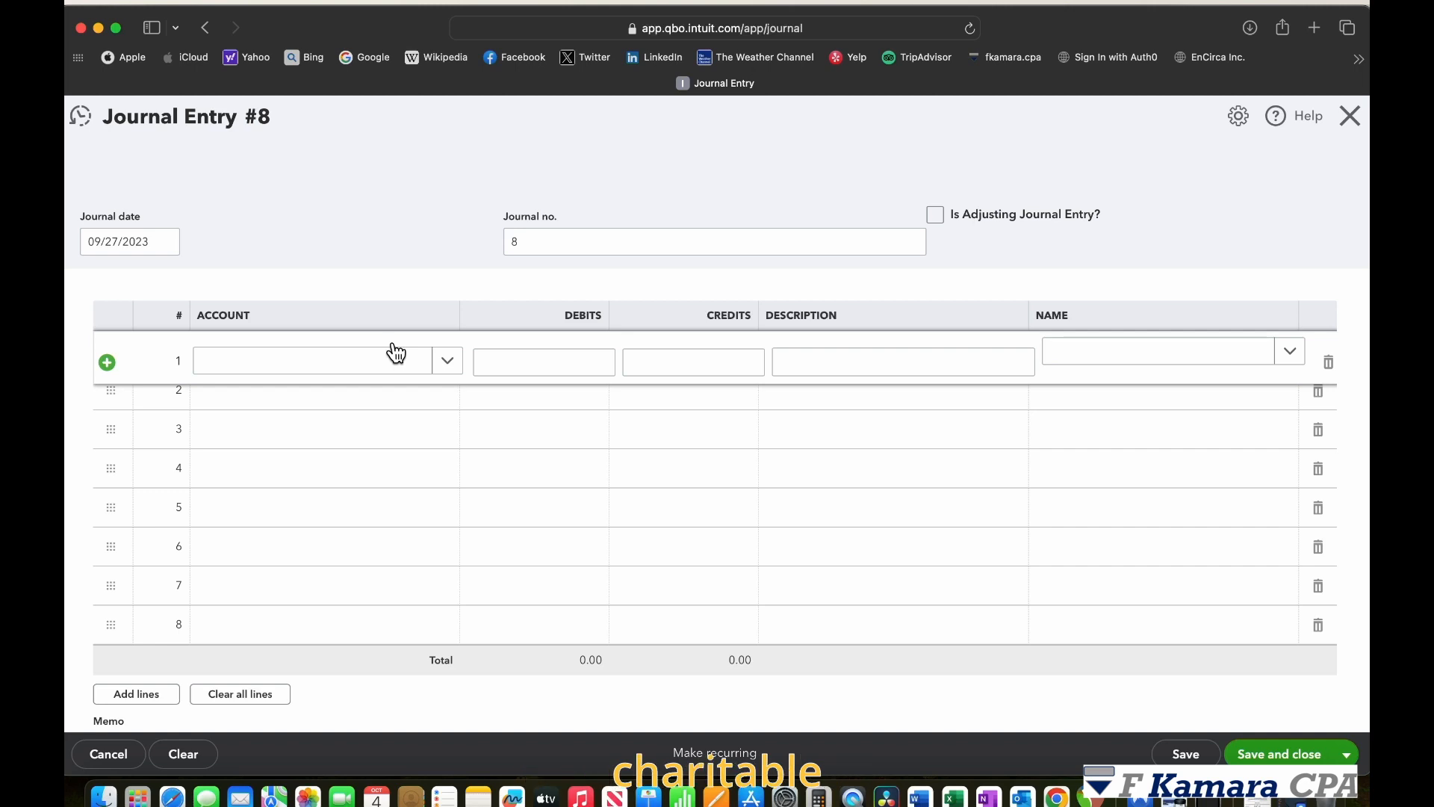
click(449, 363)
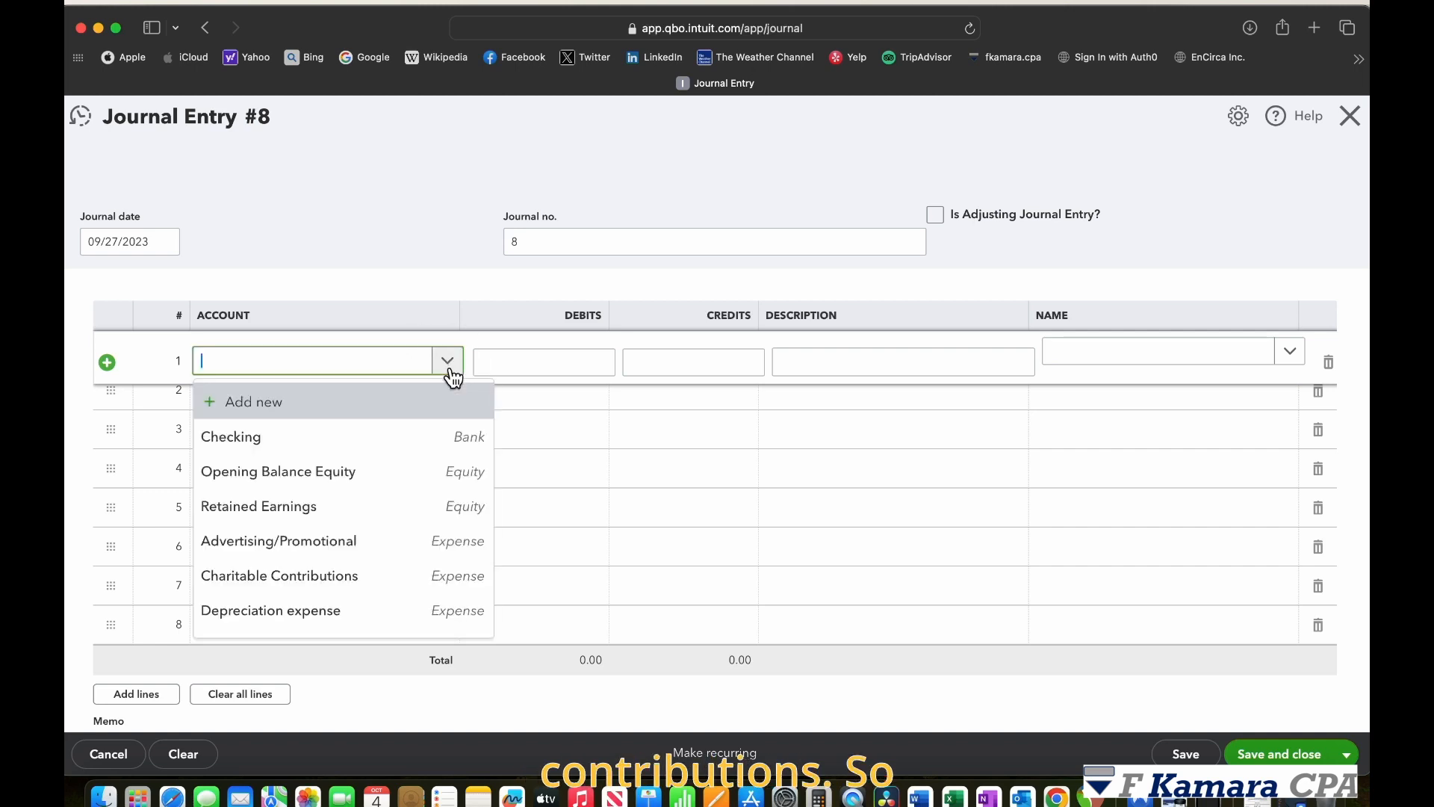
click(379, 553)
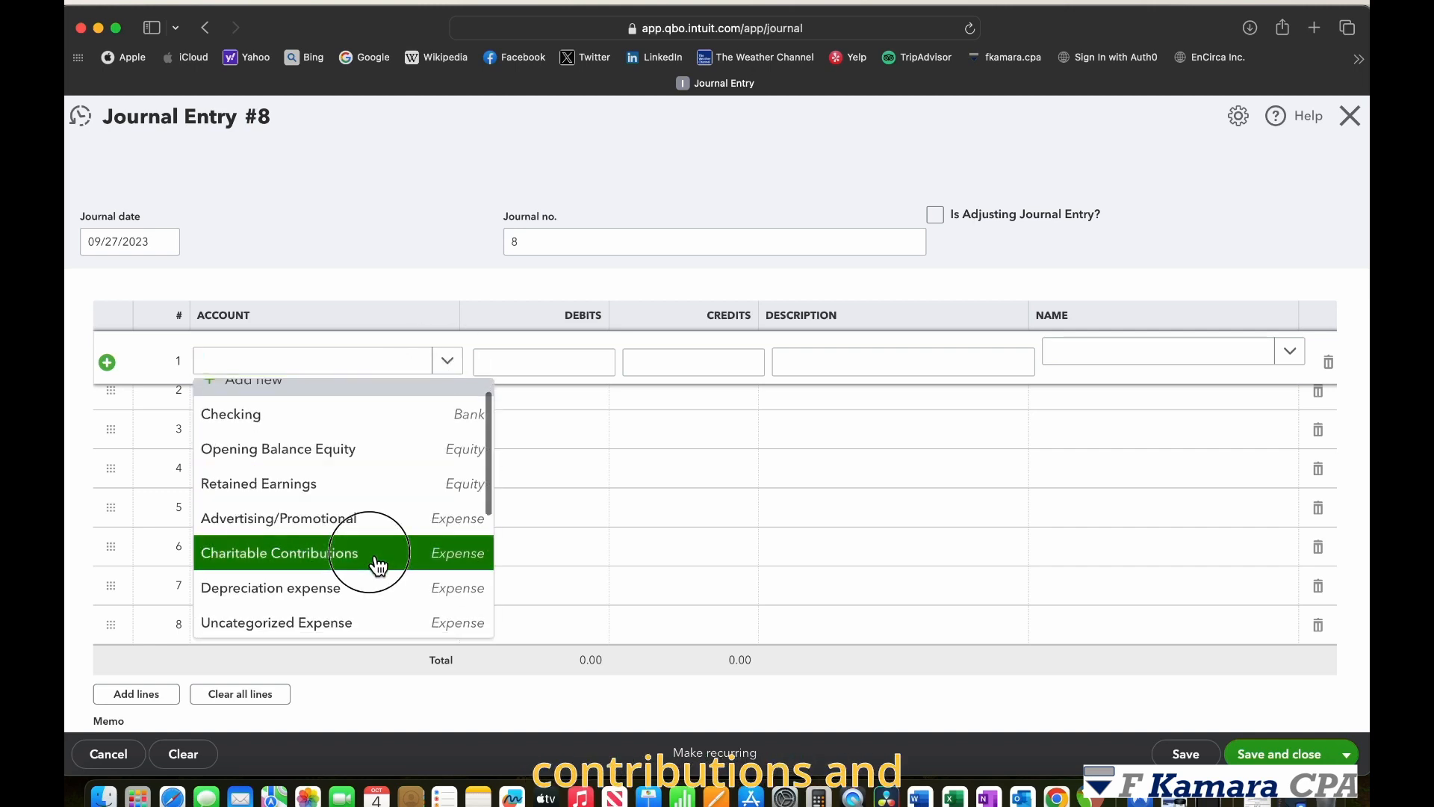
click(562, 362)
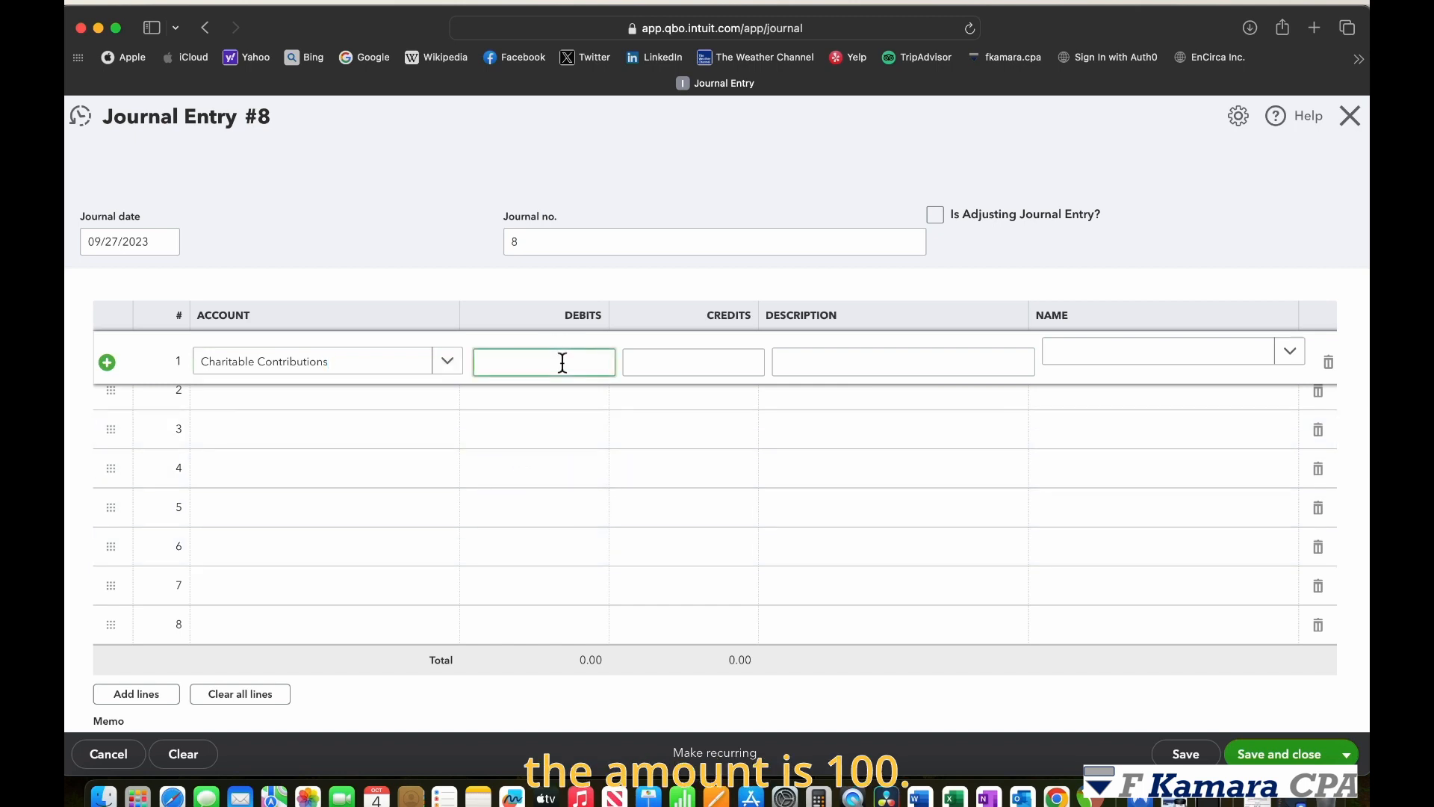
text(100)
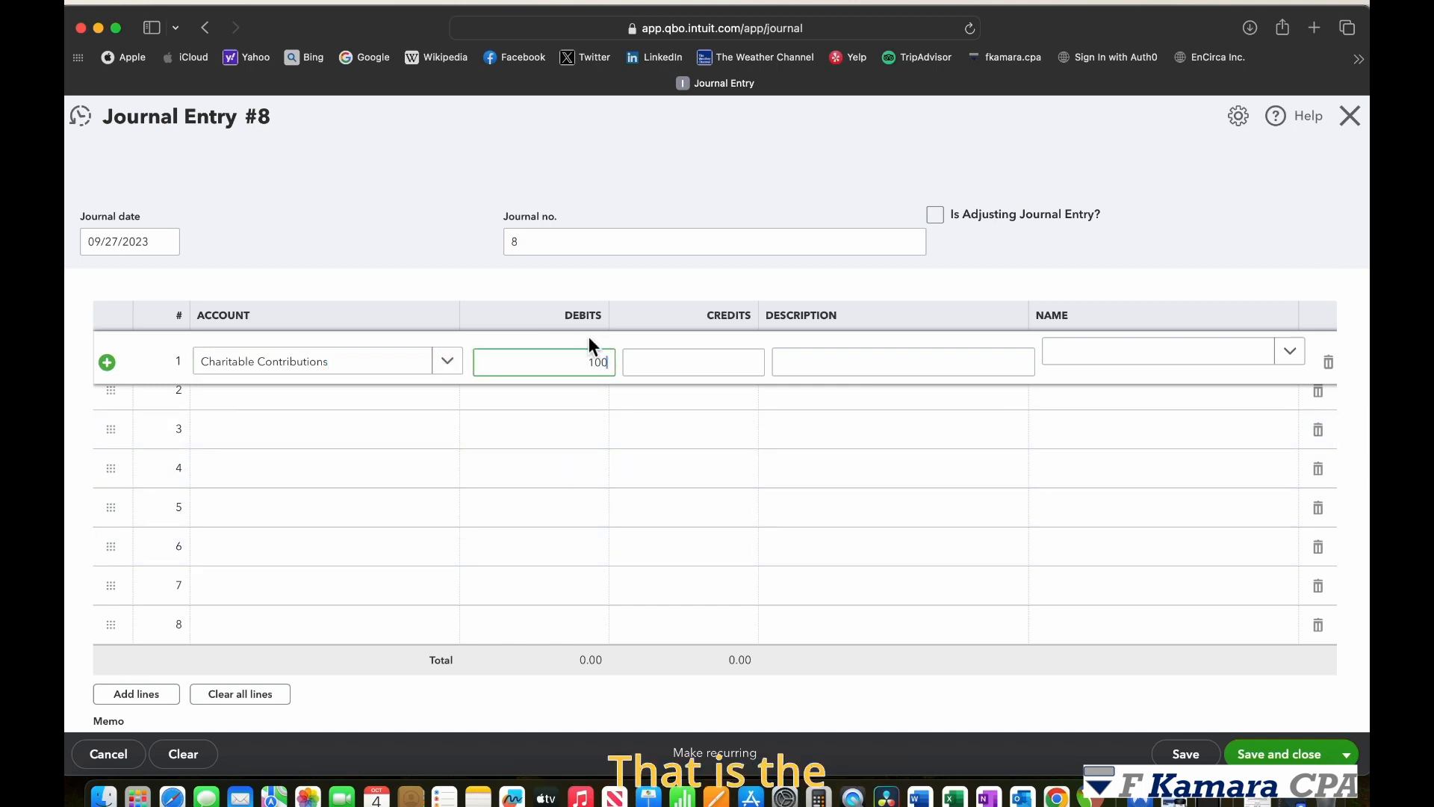
click(689, 368)
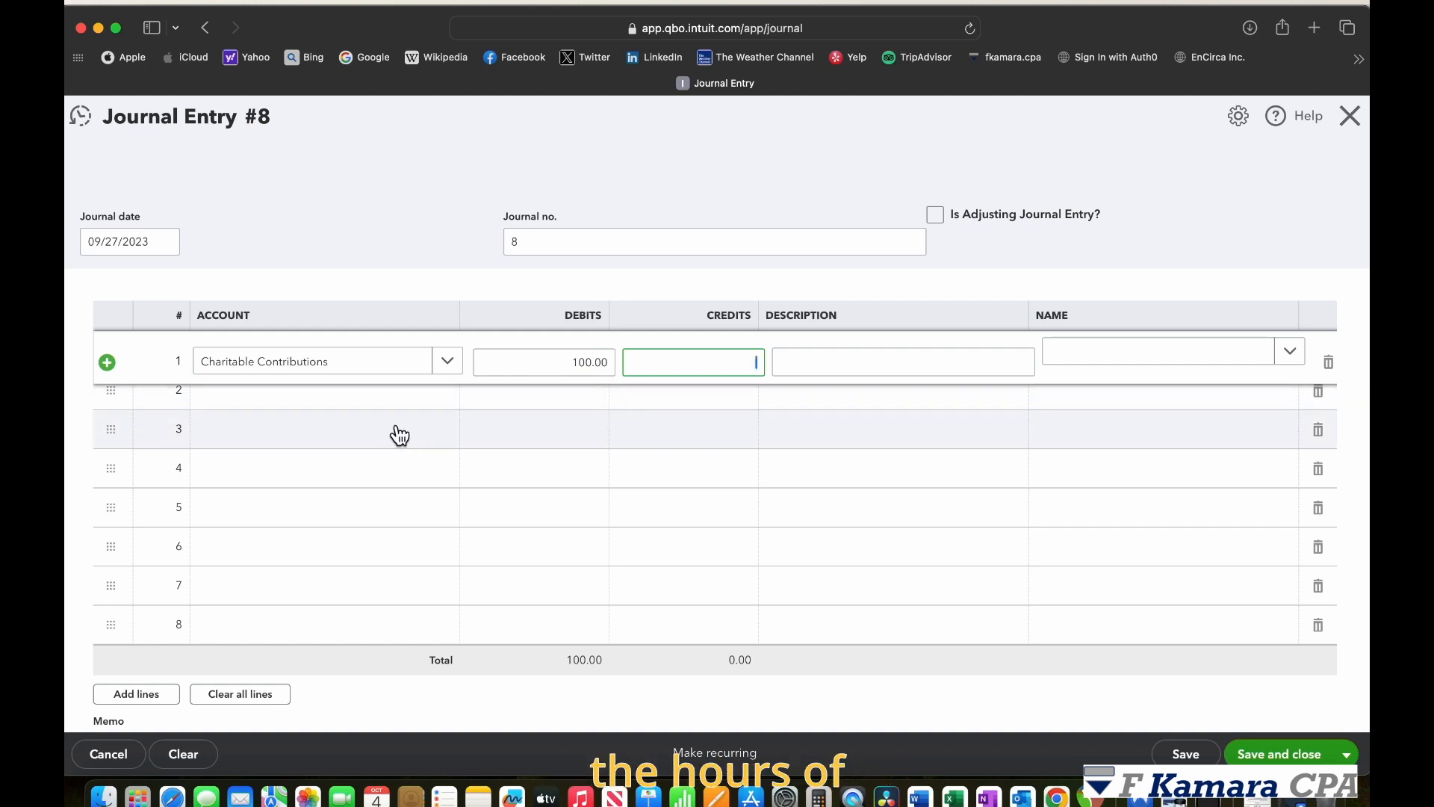
- Describe the Charitable Contributions line as "Charitable contribution to political party"
click(351, 402)
click(451, 404)
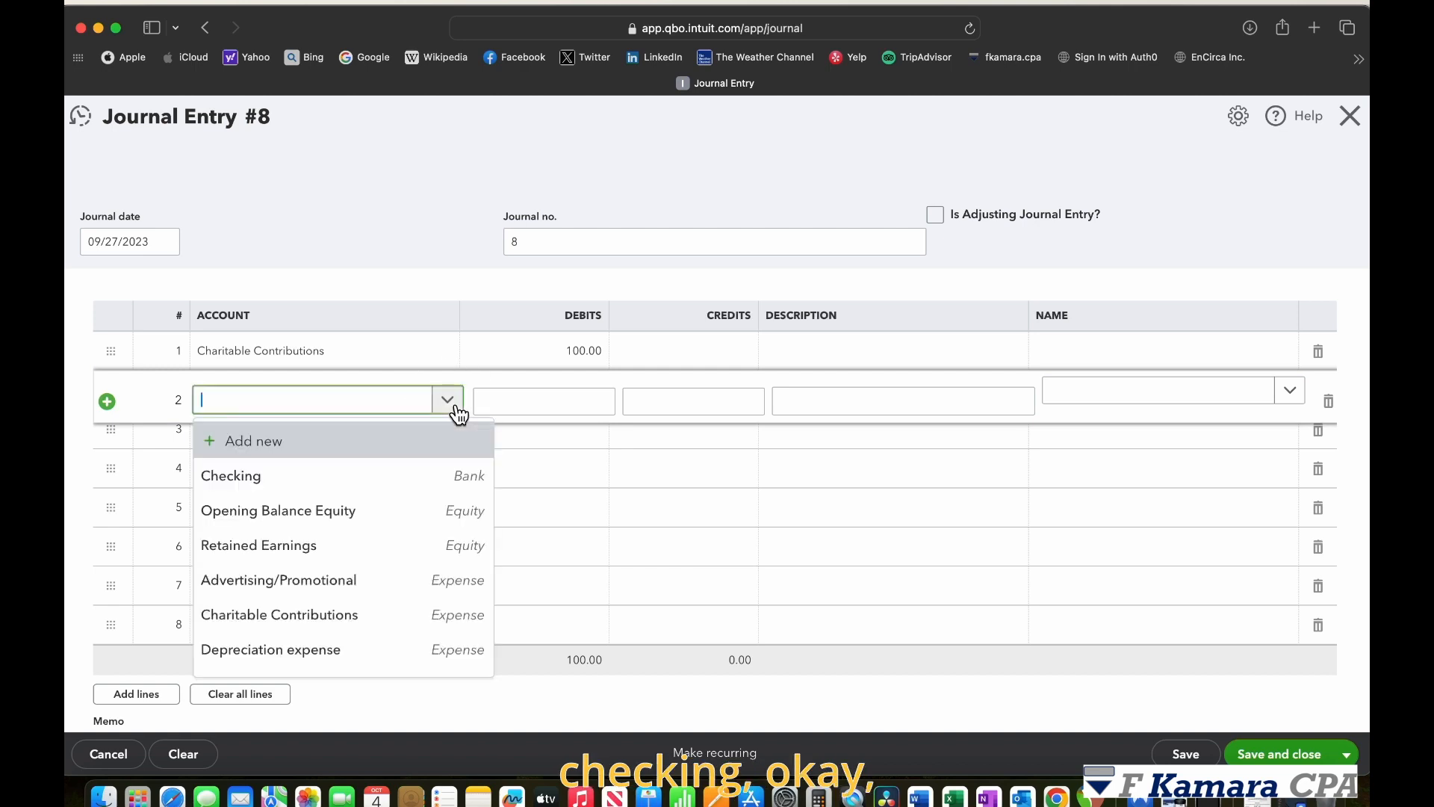
click(801, 351)
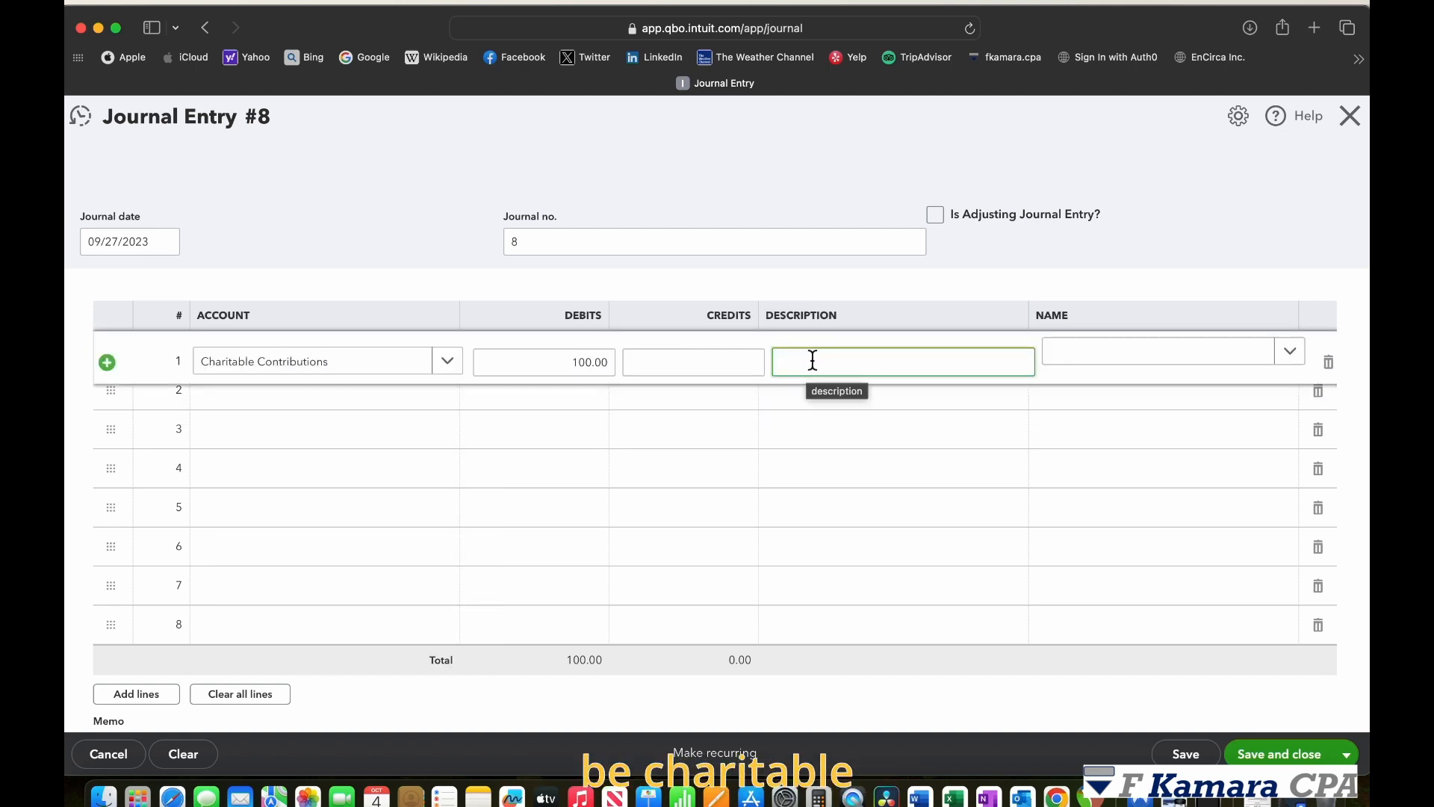
text(Charitabl)
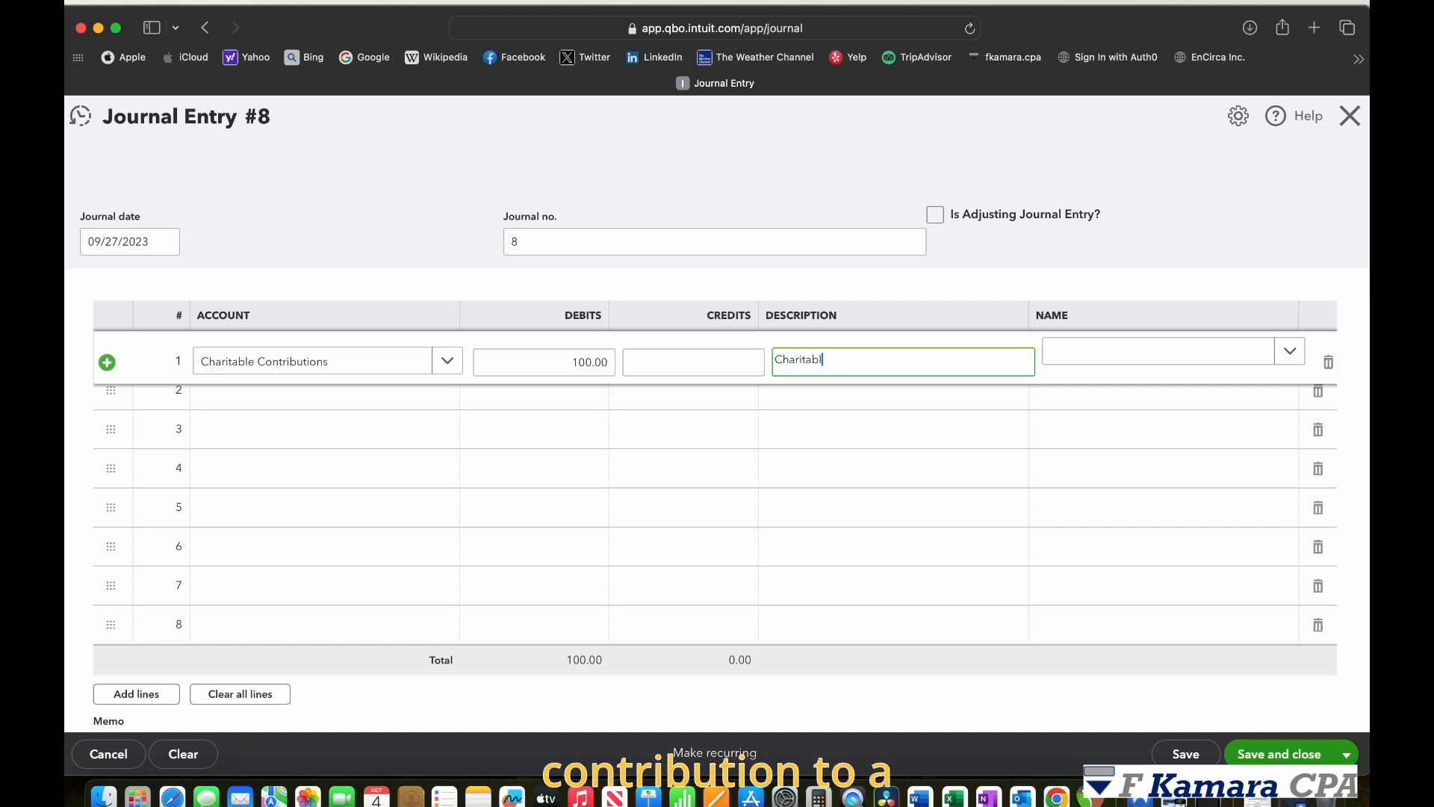
text(e contribution to politica)
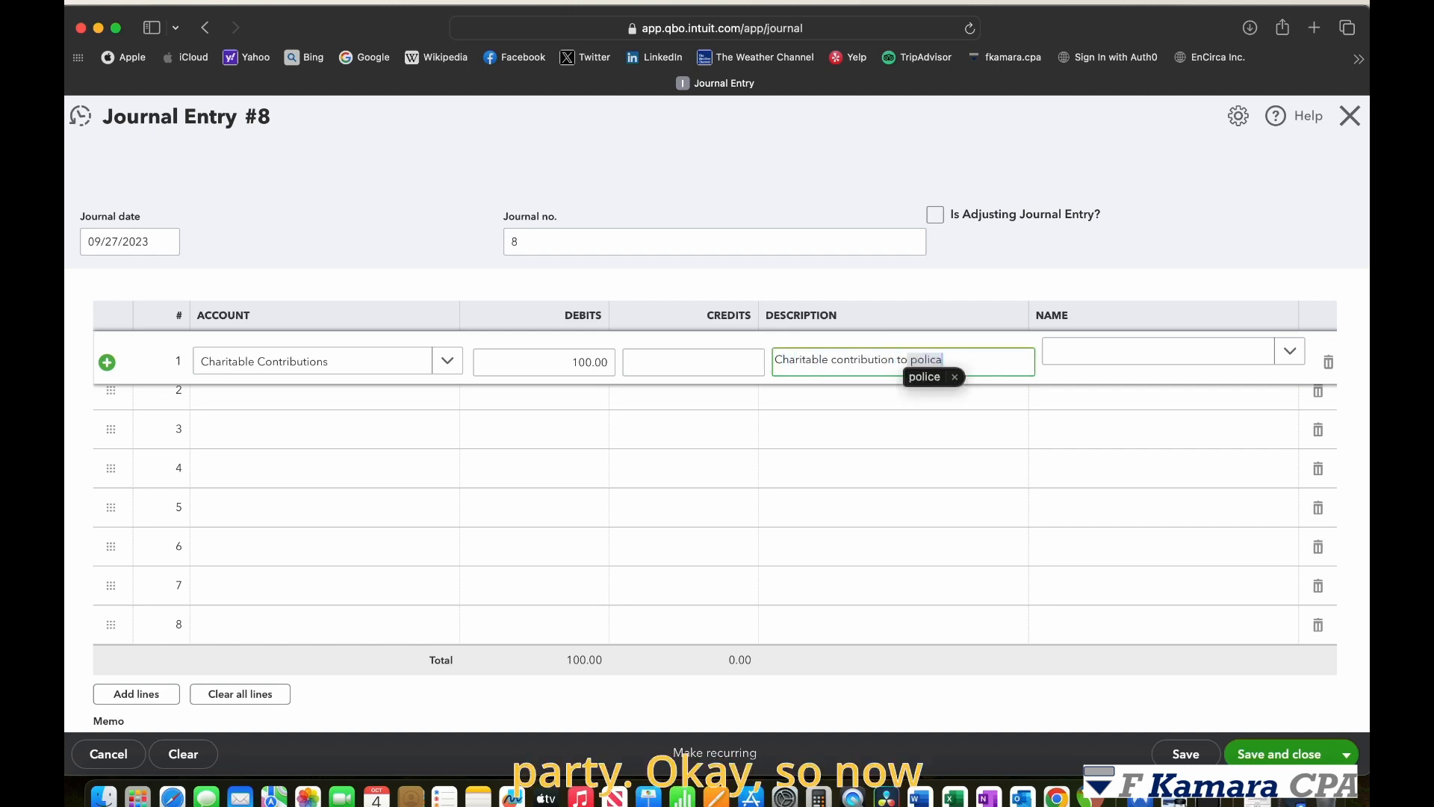
text(l party)
click(954, 422)
- Assign the second line to Checking with a 100.00 credit and the same description, then save and close the entry
click(416, 398)
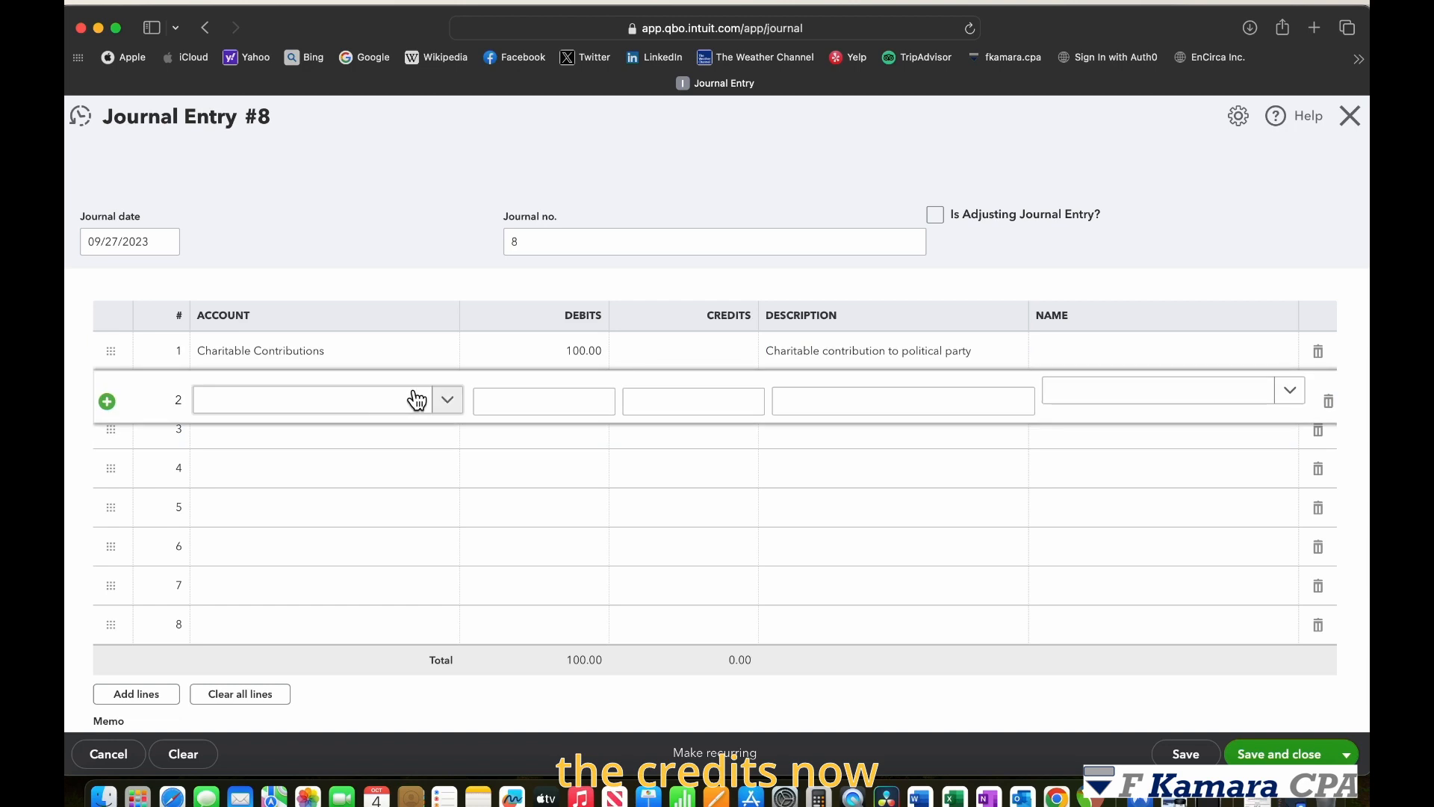
click(448, 401)
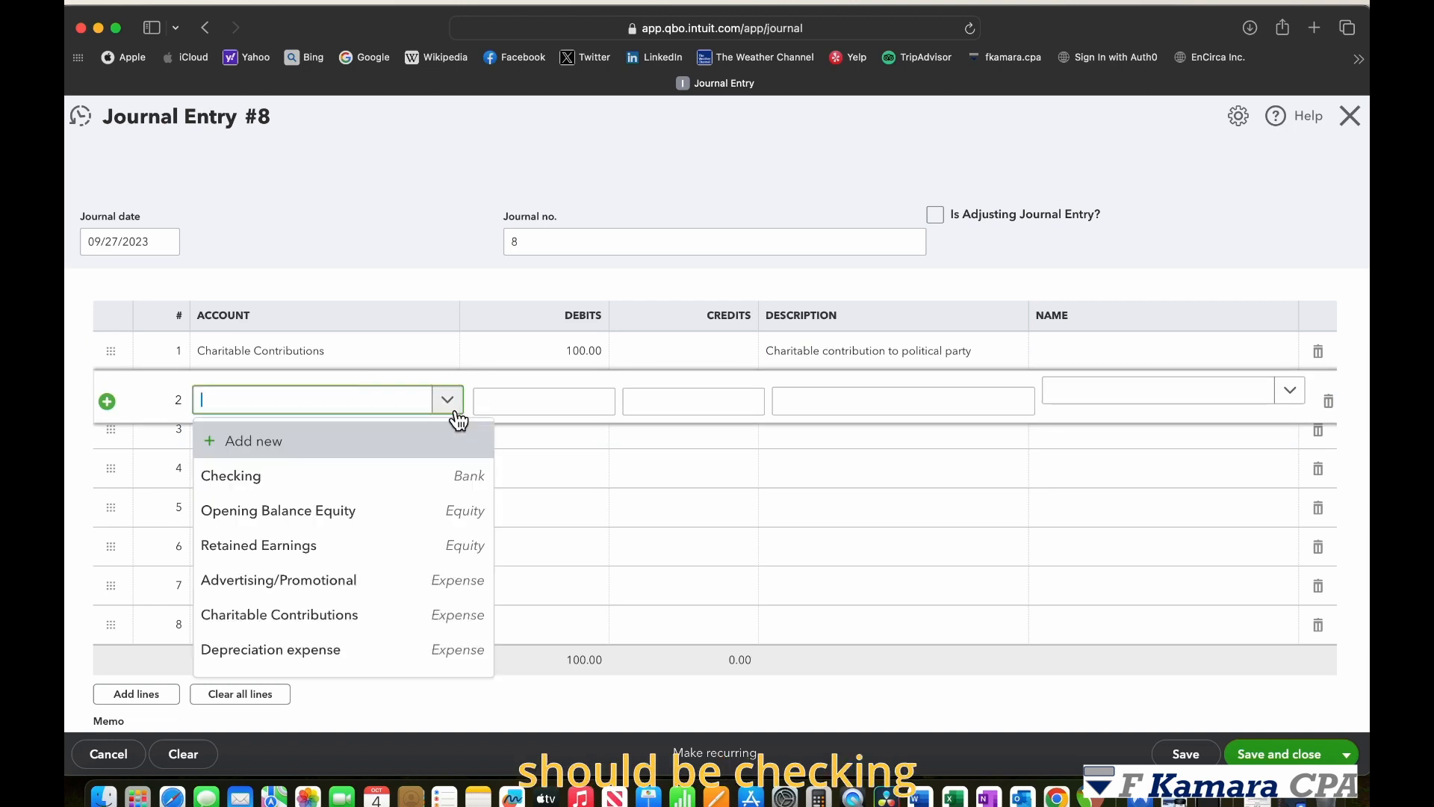
click(369, 479)
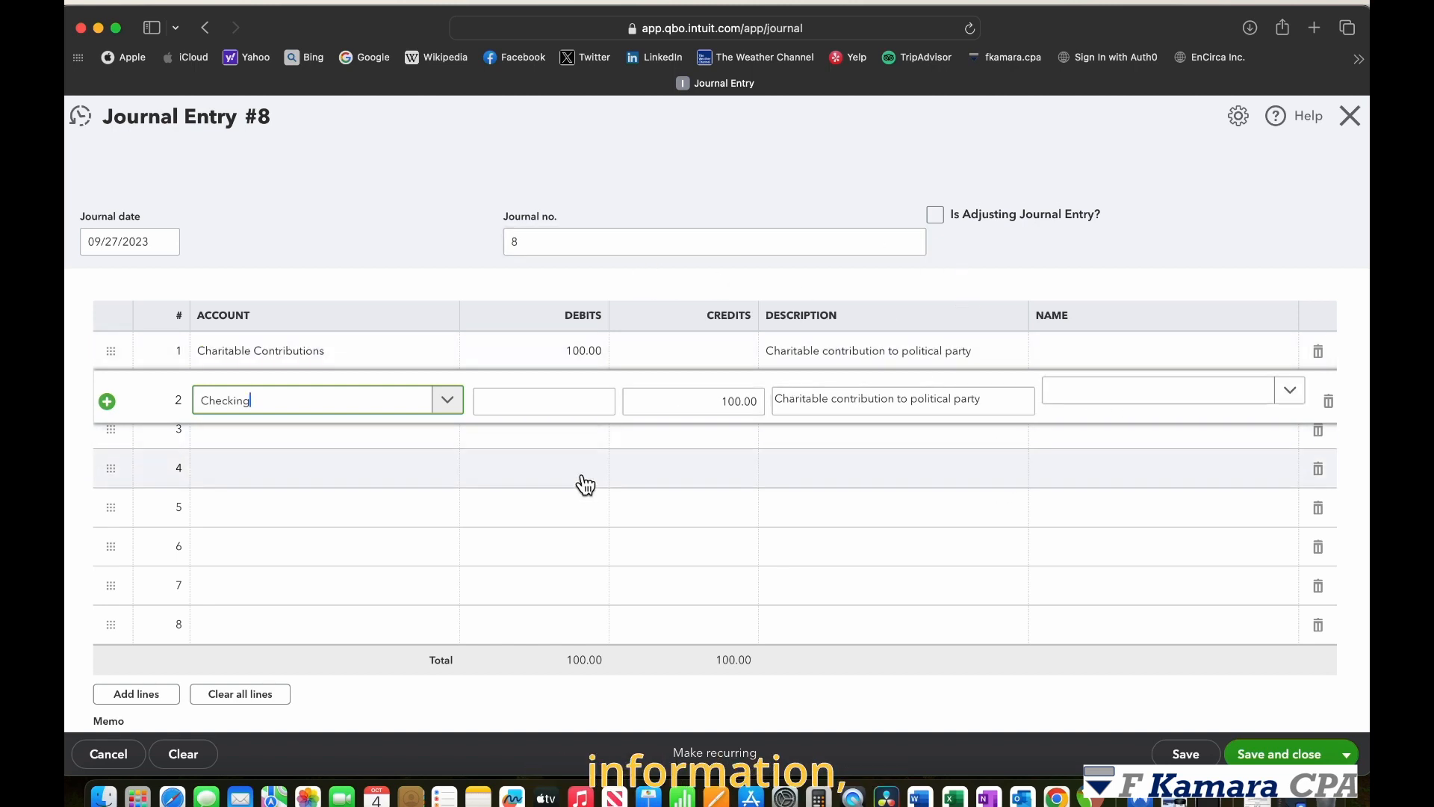
scroll(561, 512, down, 1)
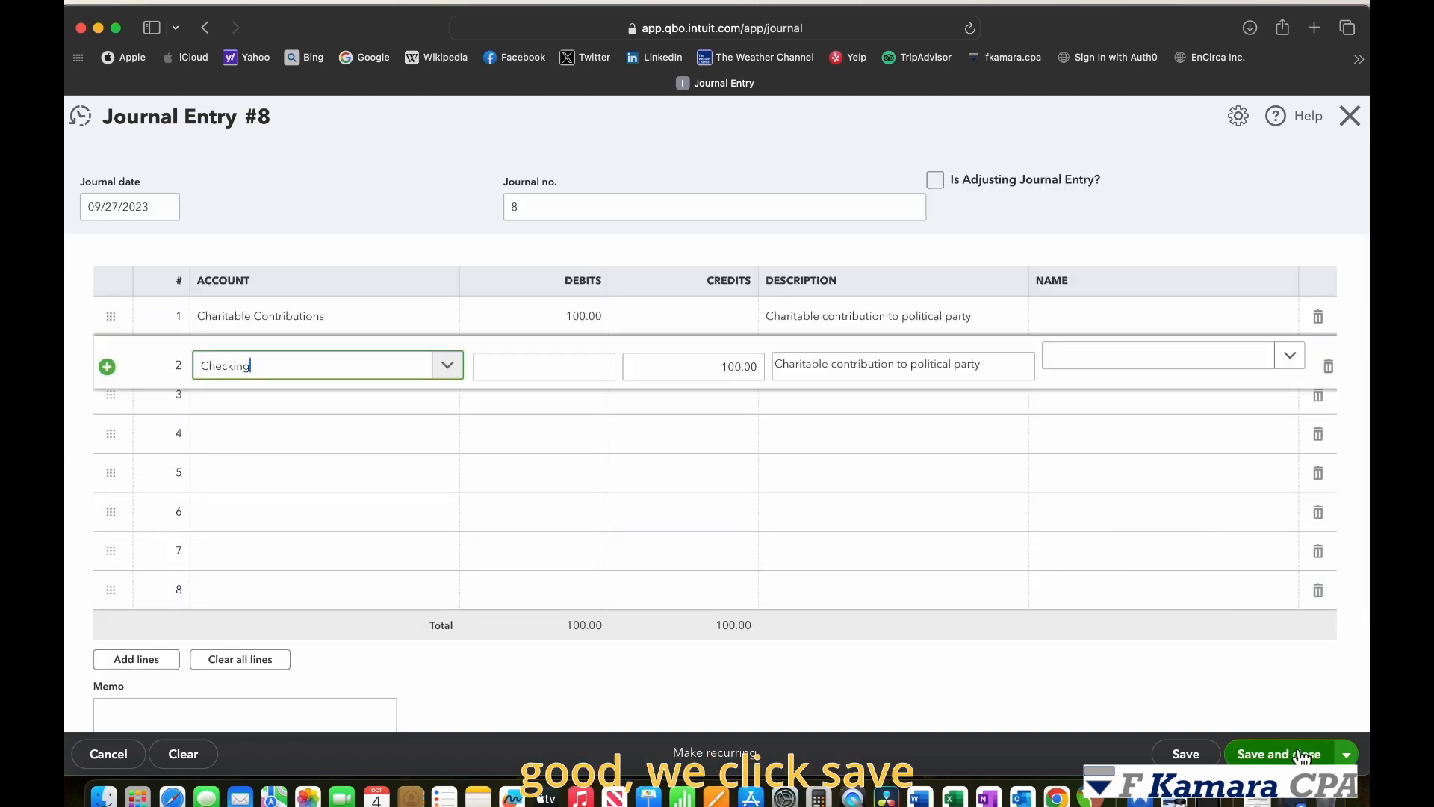
click(1303, 756)
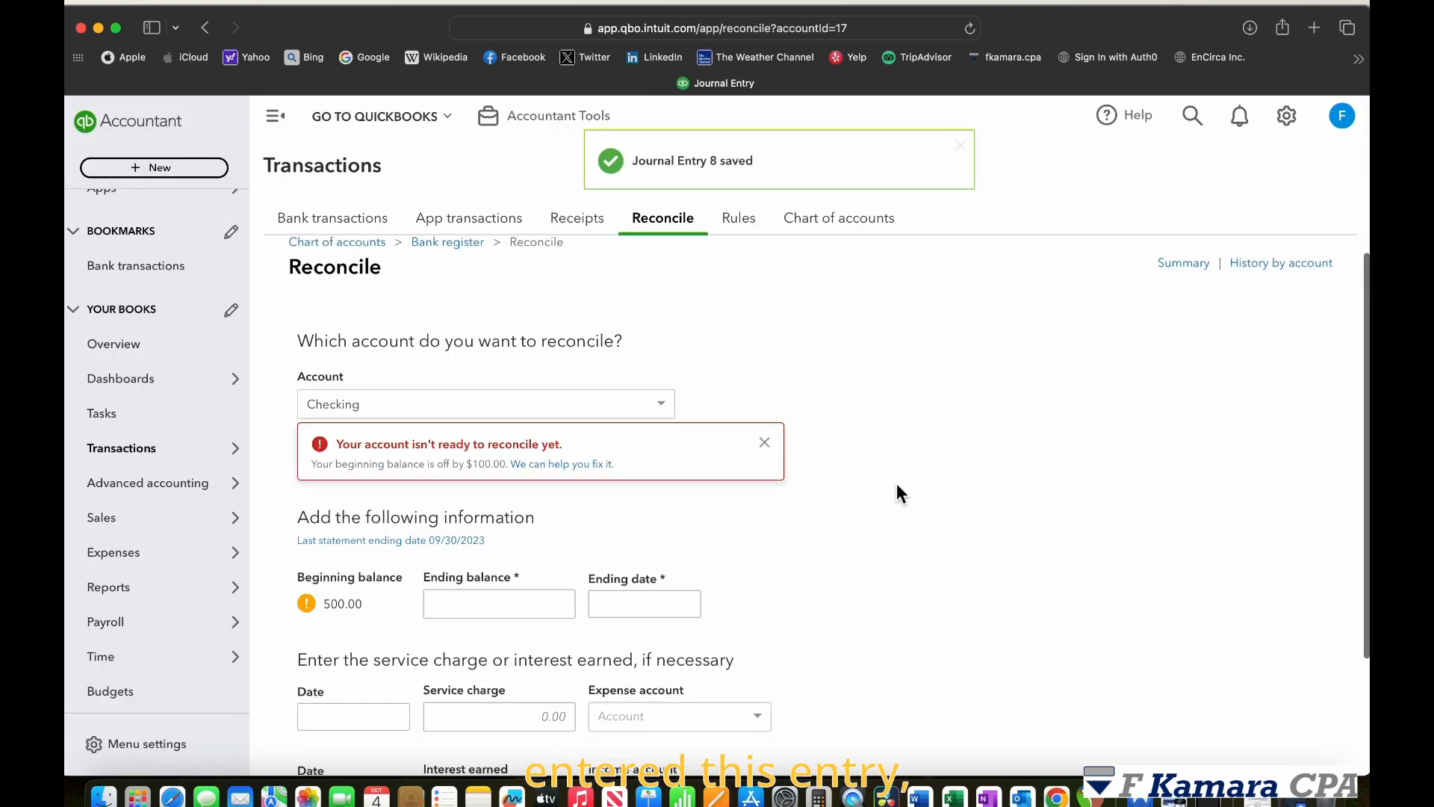
- Review the Checking reconciliation page, then open the Checking register from the chart of accounts
scroll(898, 483, down, 4)
scroll(750, 424, up, 1)
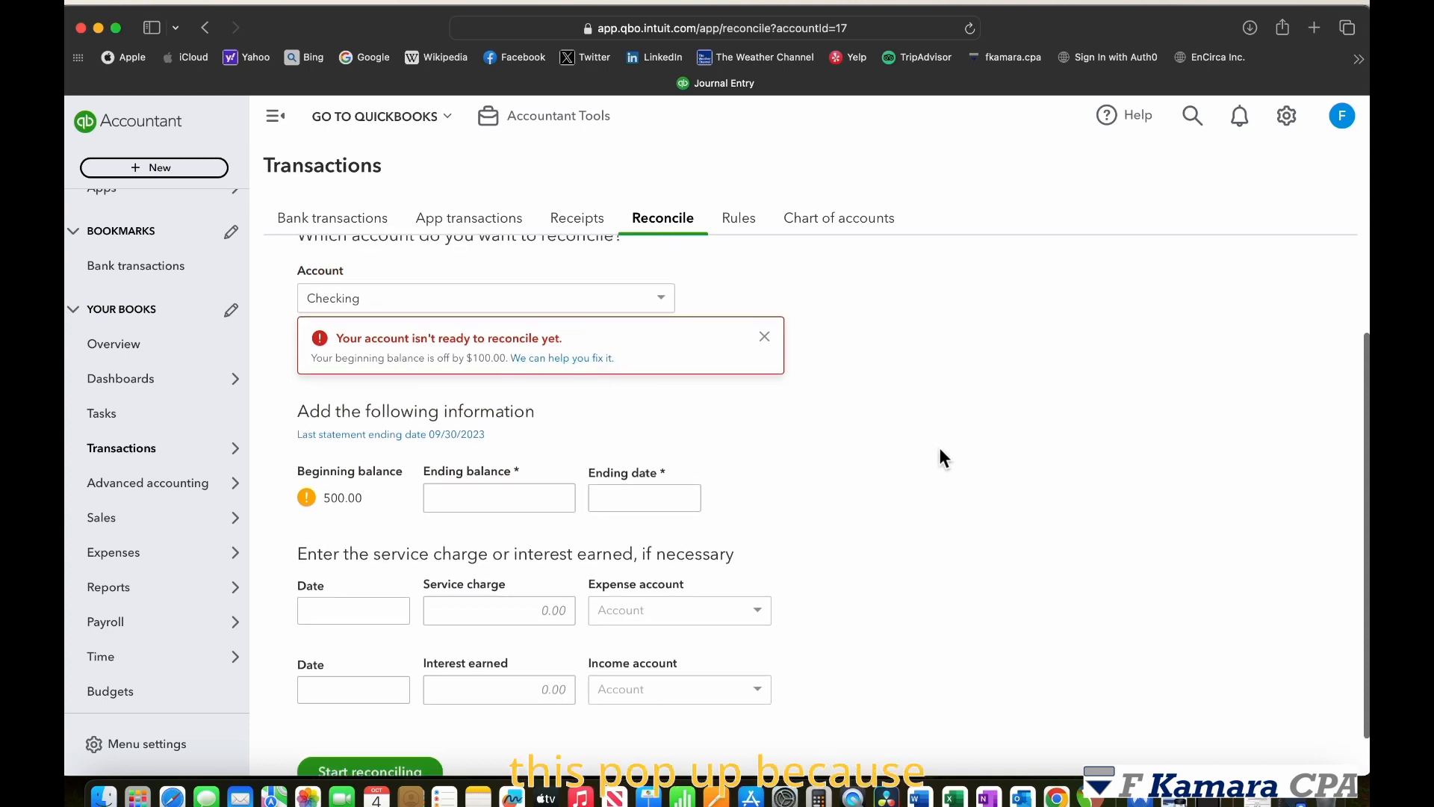
scroll(942, 451, down, 1)
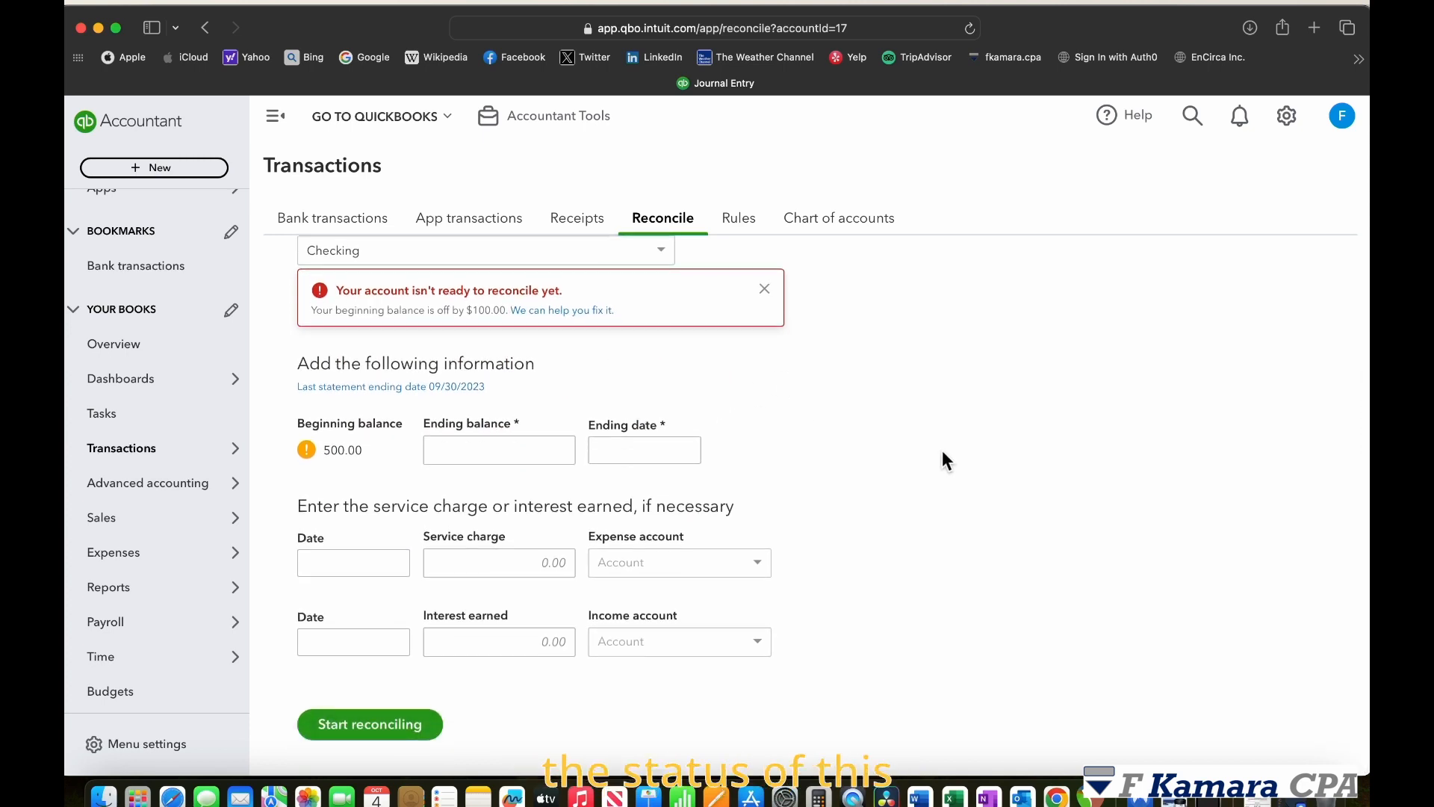
click(852, 220)
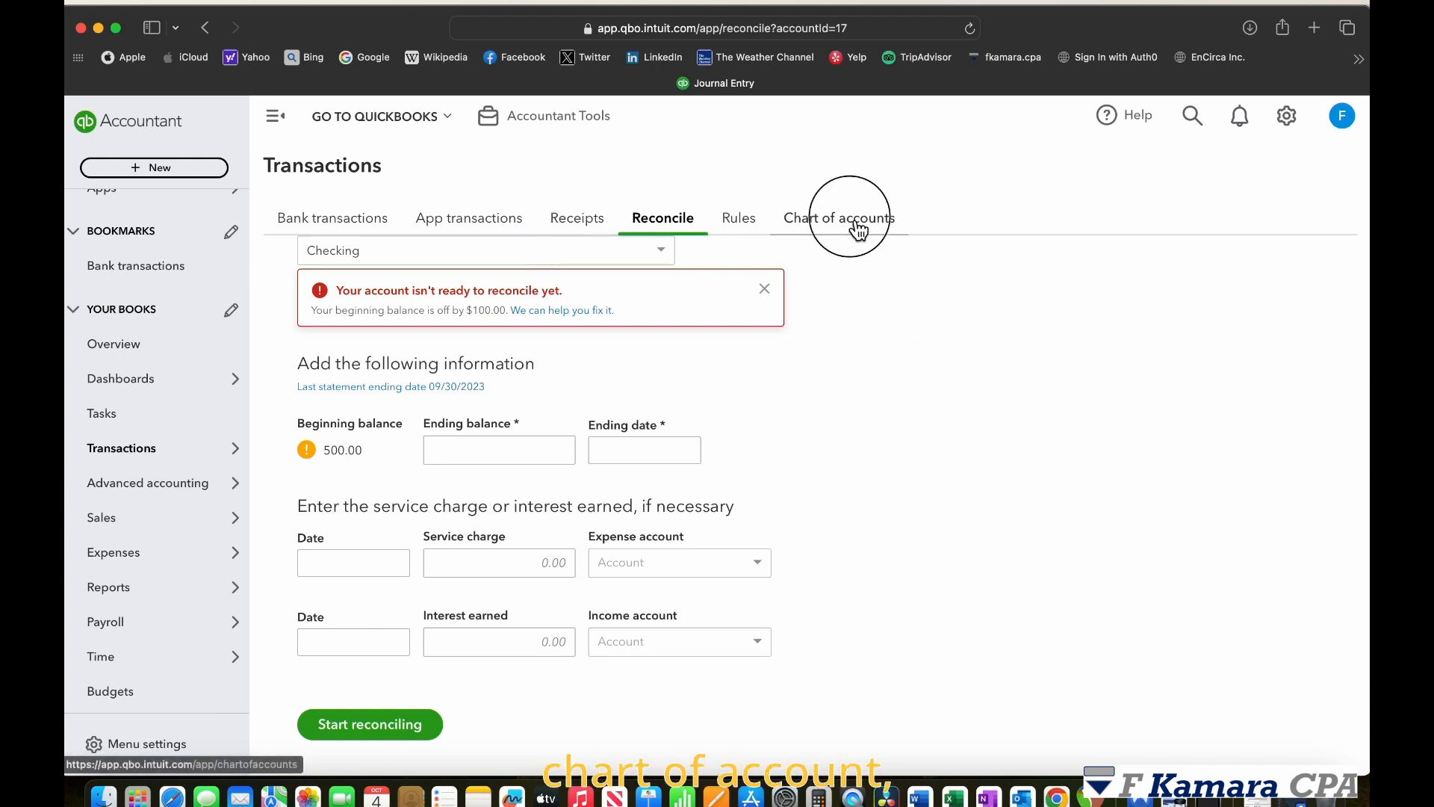
scroll(1083, 373, down, 3)
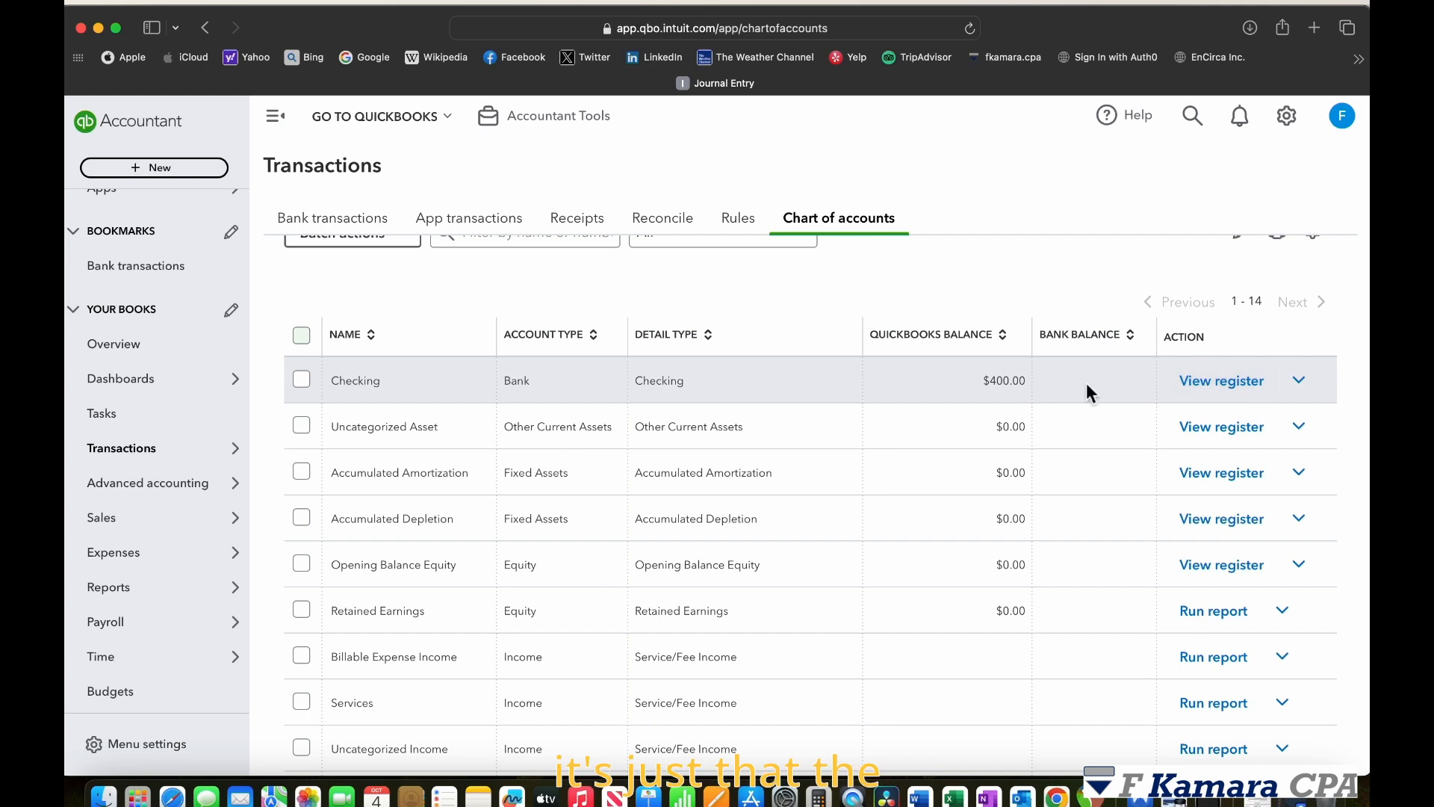
click(1231, 394)
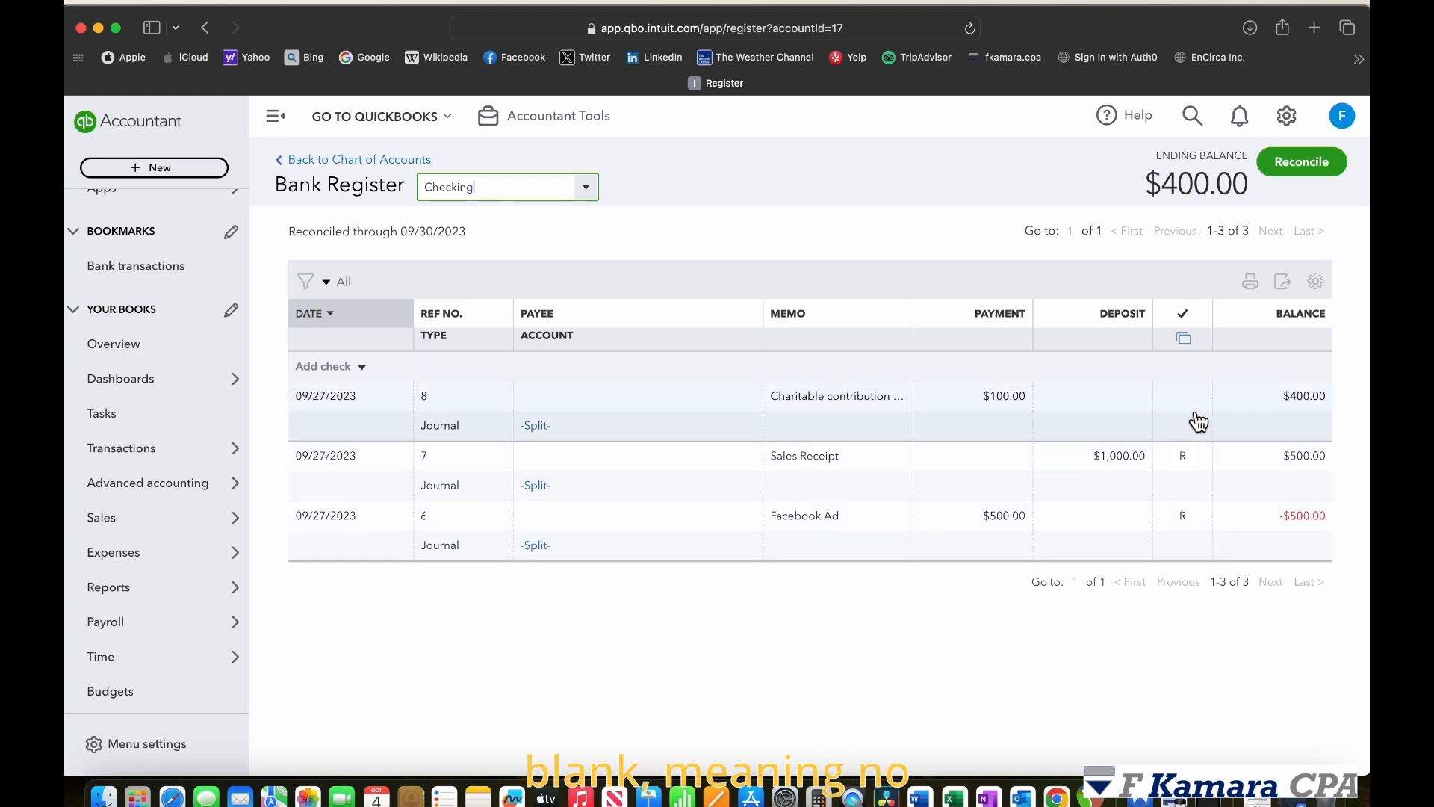
- Mark journal entry 8 as reconciled (R) in the register, save the manual change, and reopen the Checking reconciliation
click(1196, 420)
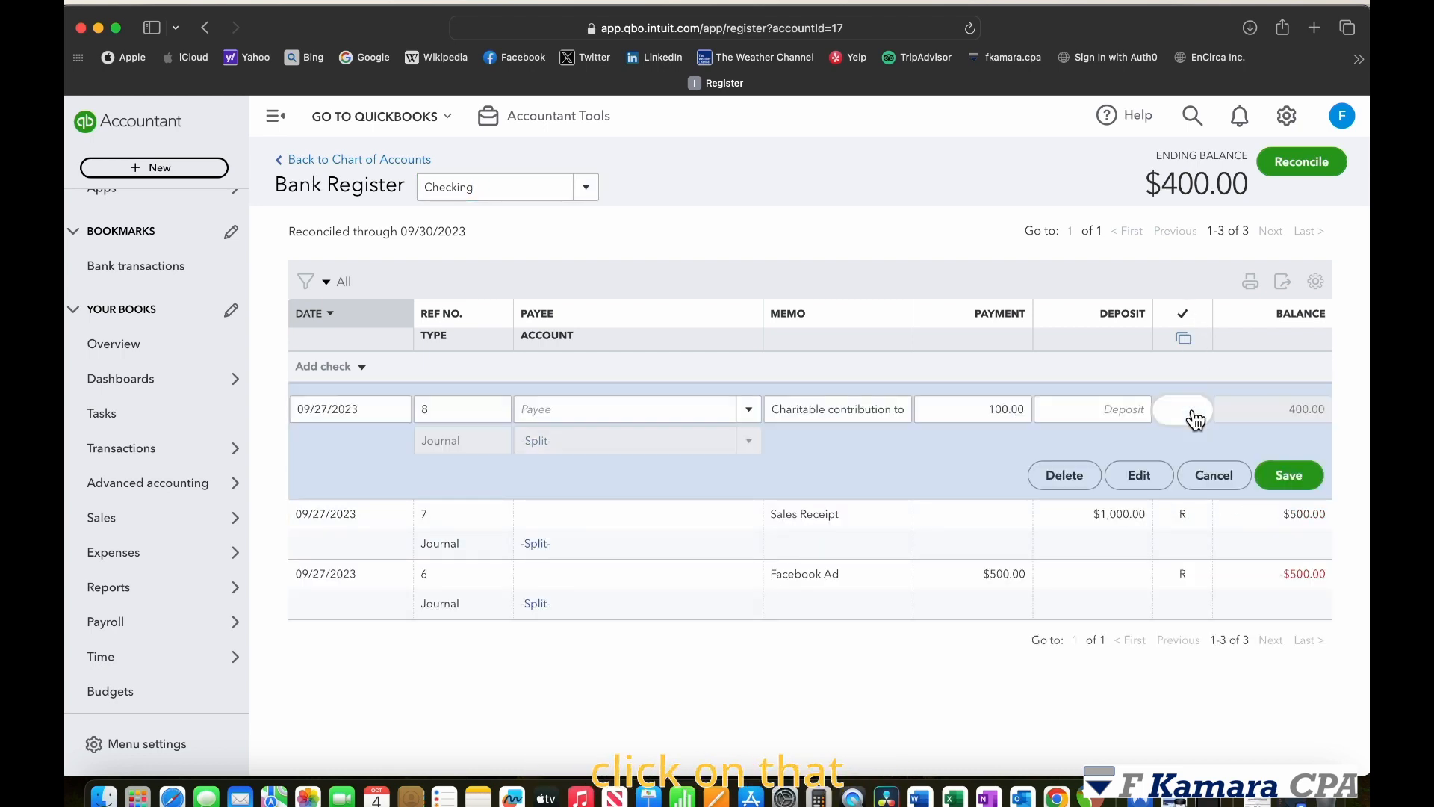
click(1183, 415)
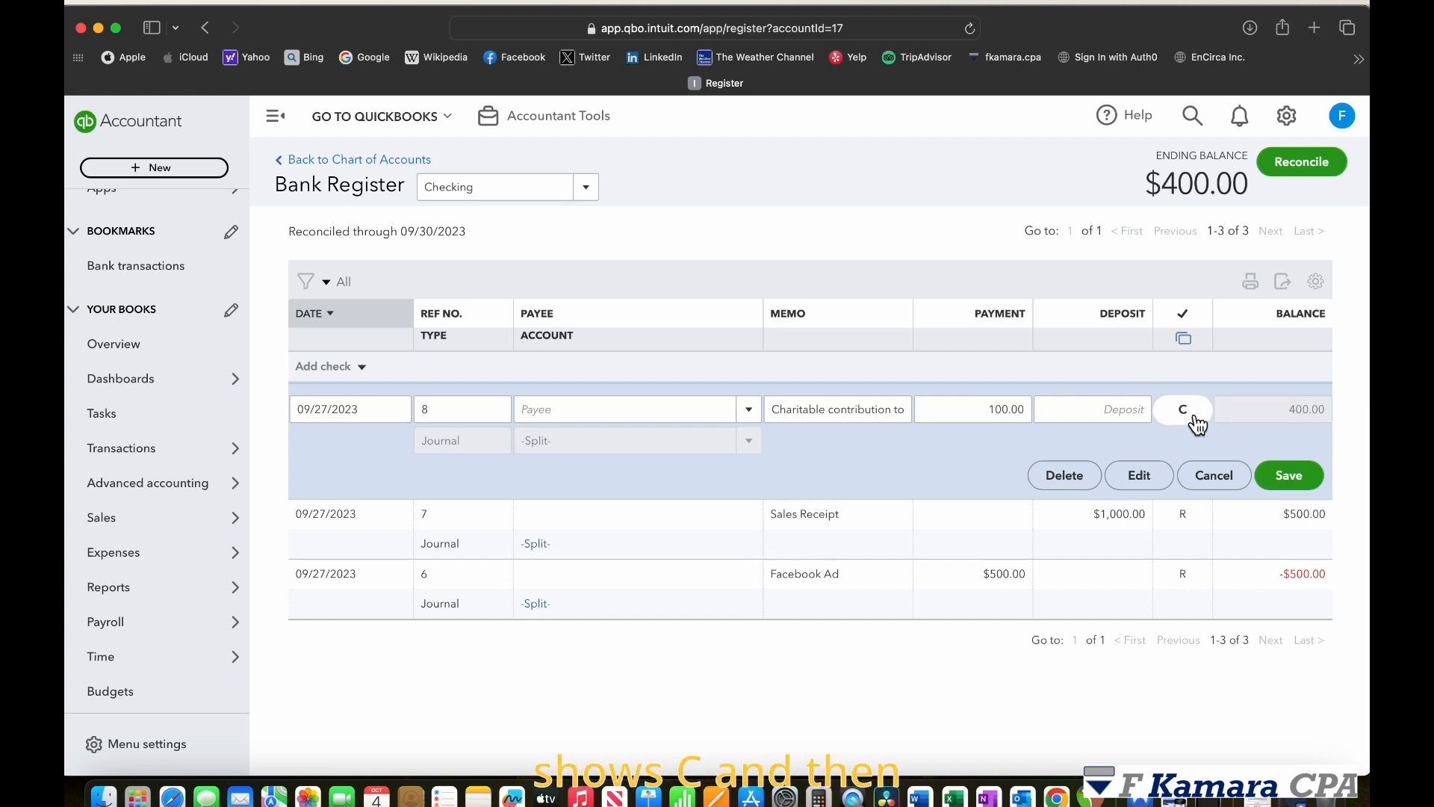
click(1195, 420)
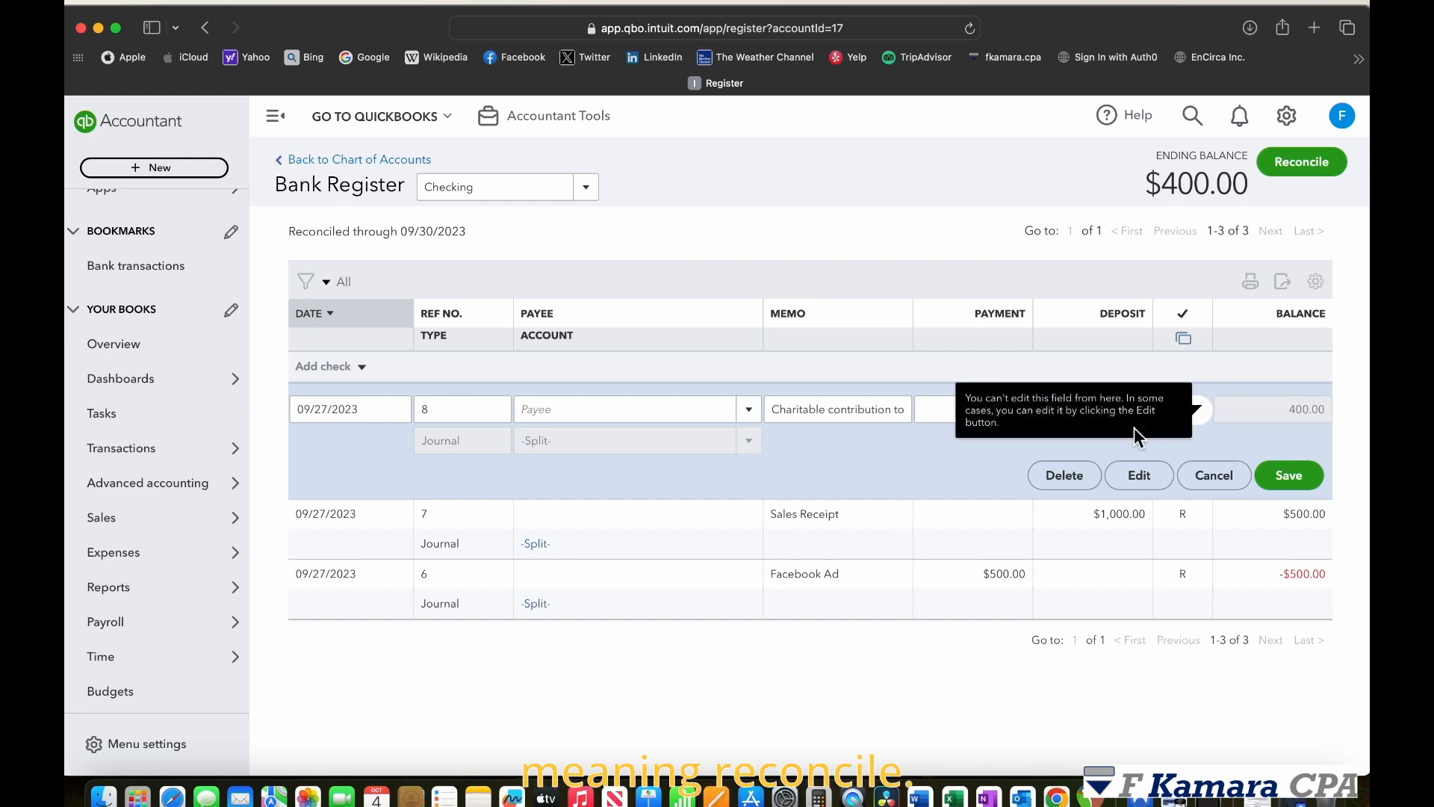
click(1304, 481)
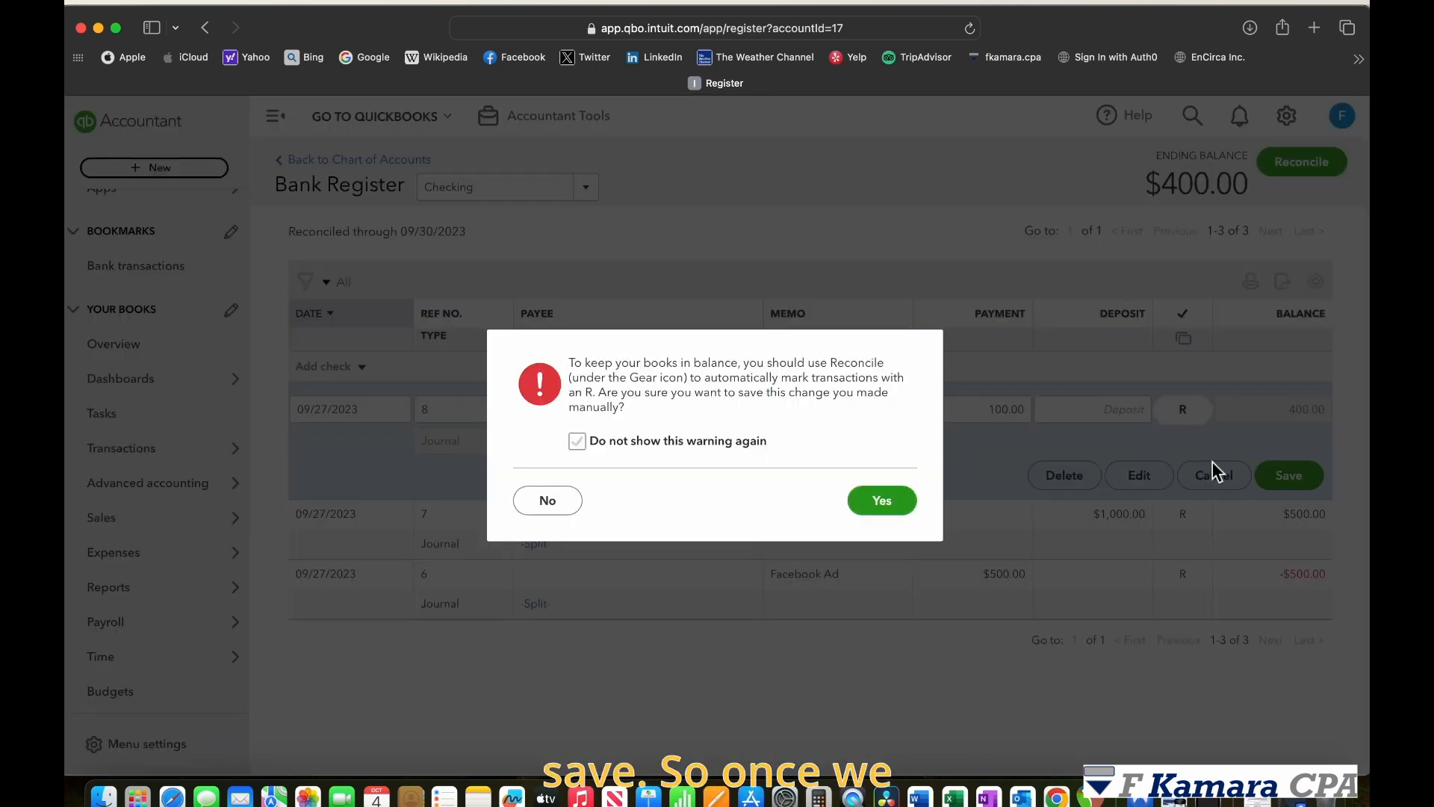
click(893, 505)
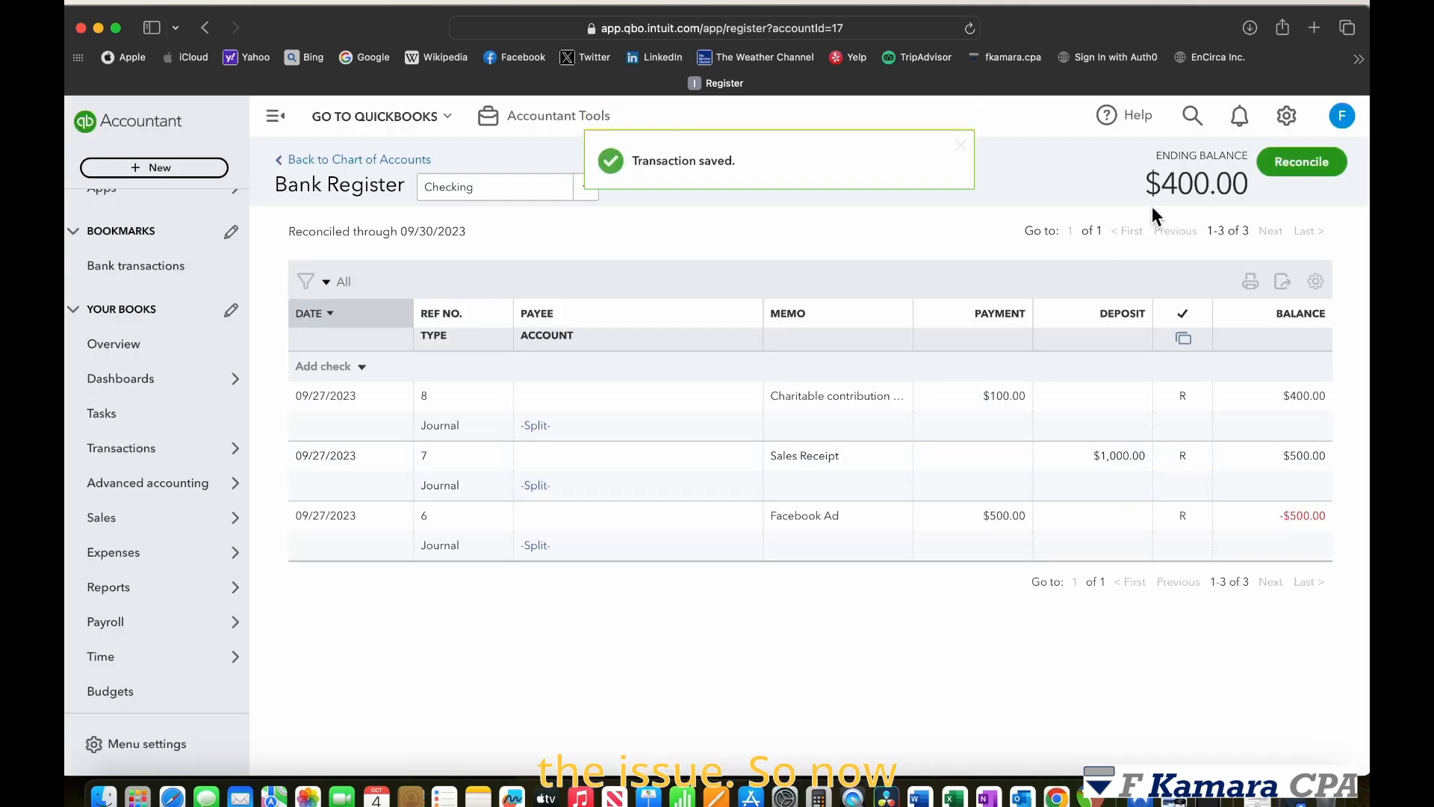
click(1320, 170)
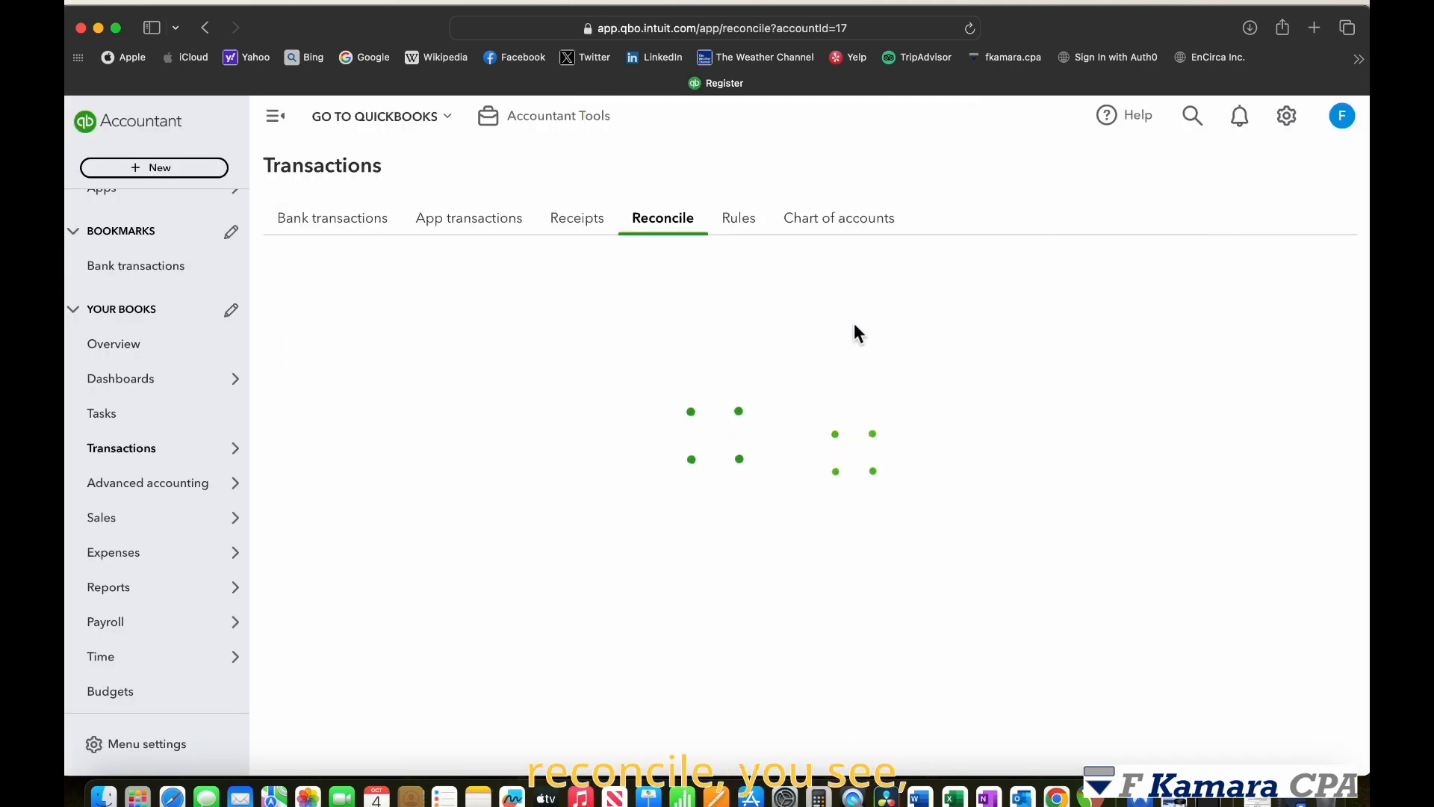
- Check the Checking beginning balance on the reconciliation page, then open the bank transactions page
scroll(411, 498, down, 3)
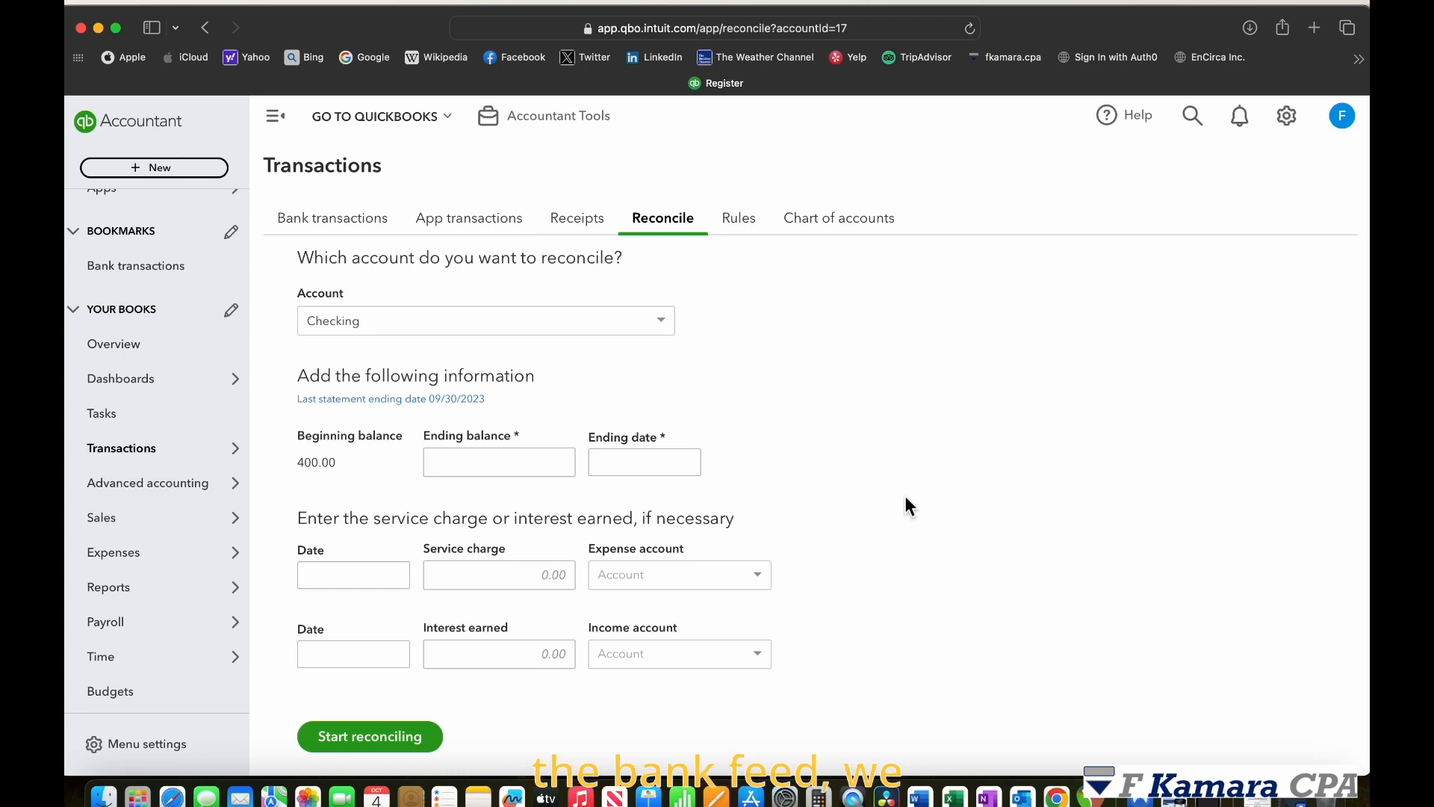
click(313, 218)
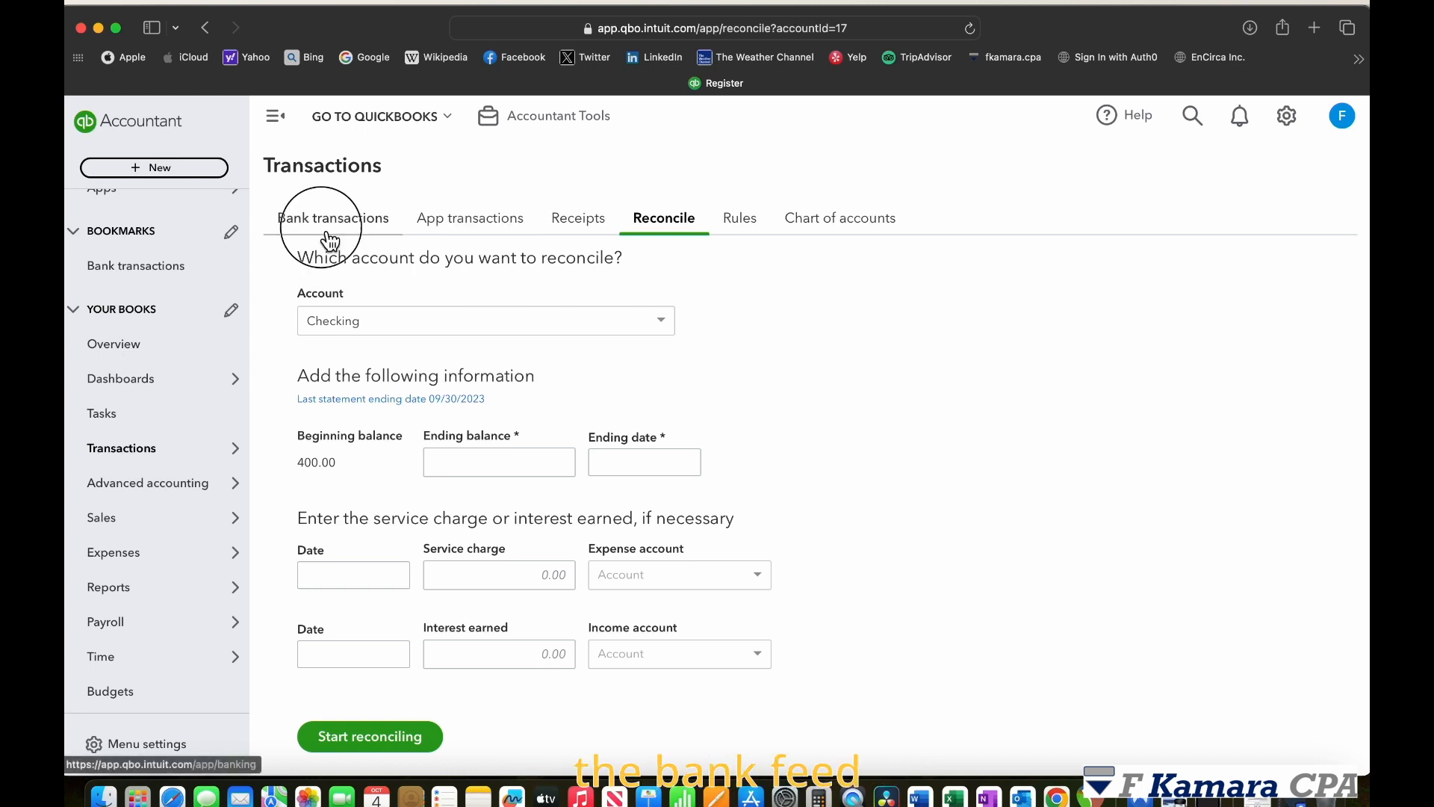
click(383, 225)
scroll(712, 422, down, 1)
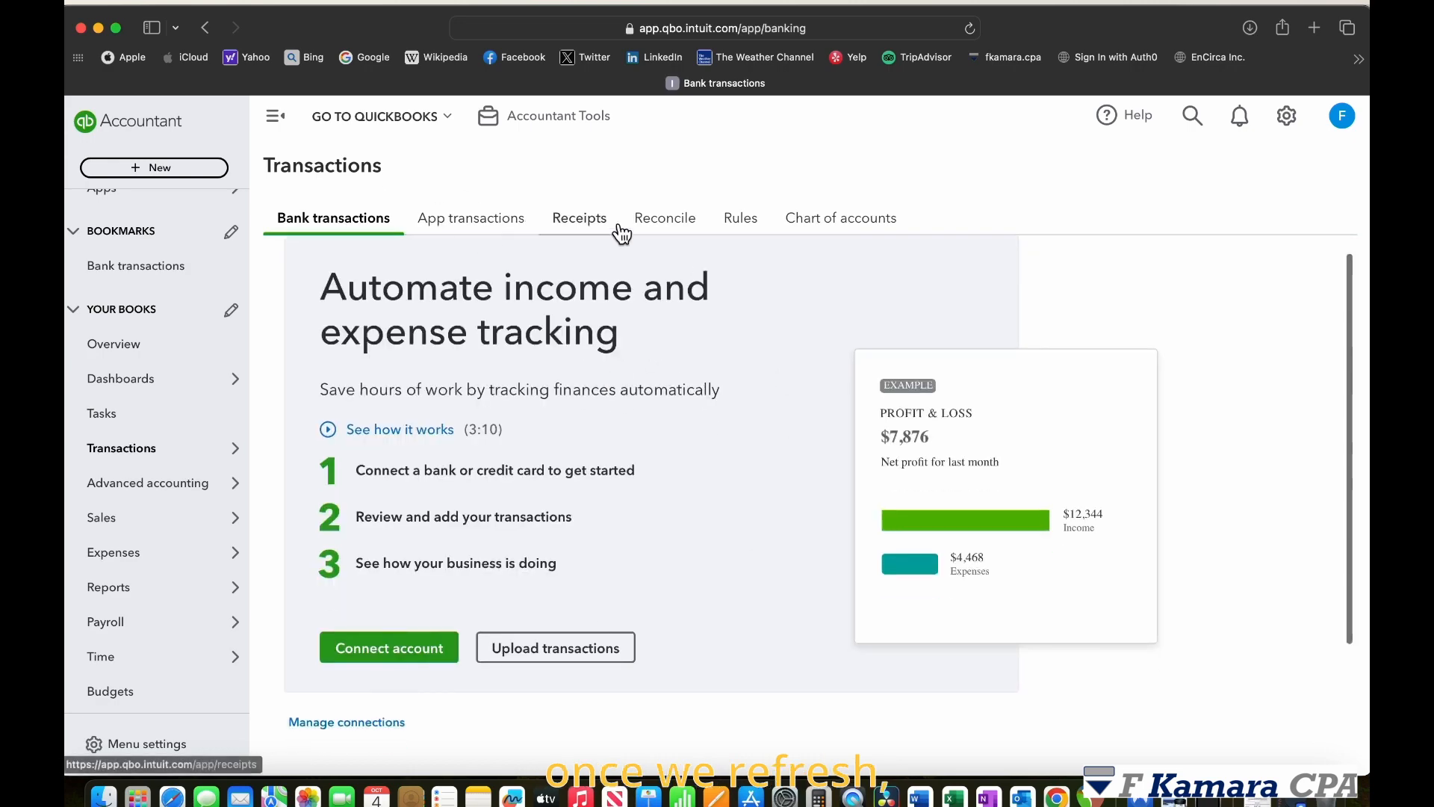
- Switch to Chrome, dismiss the bank connection message in the Sample Company, and review the Checking bank feed transactions awaiting review
click(1057, 798)
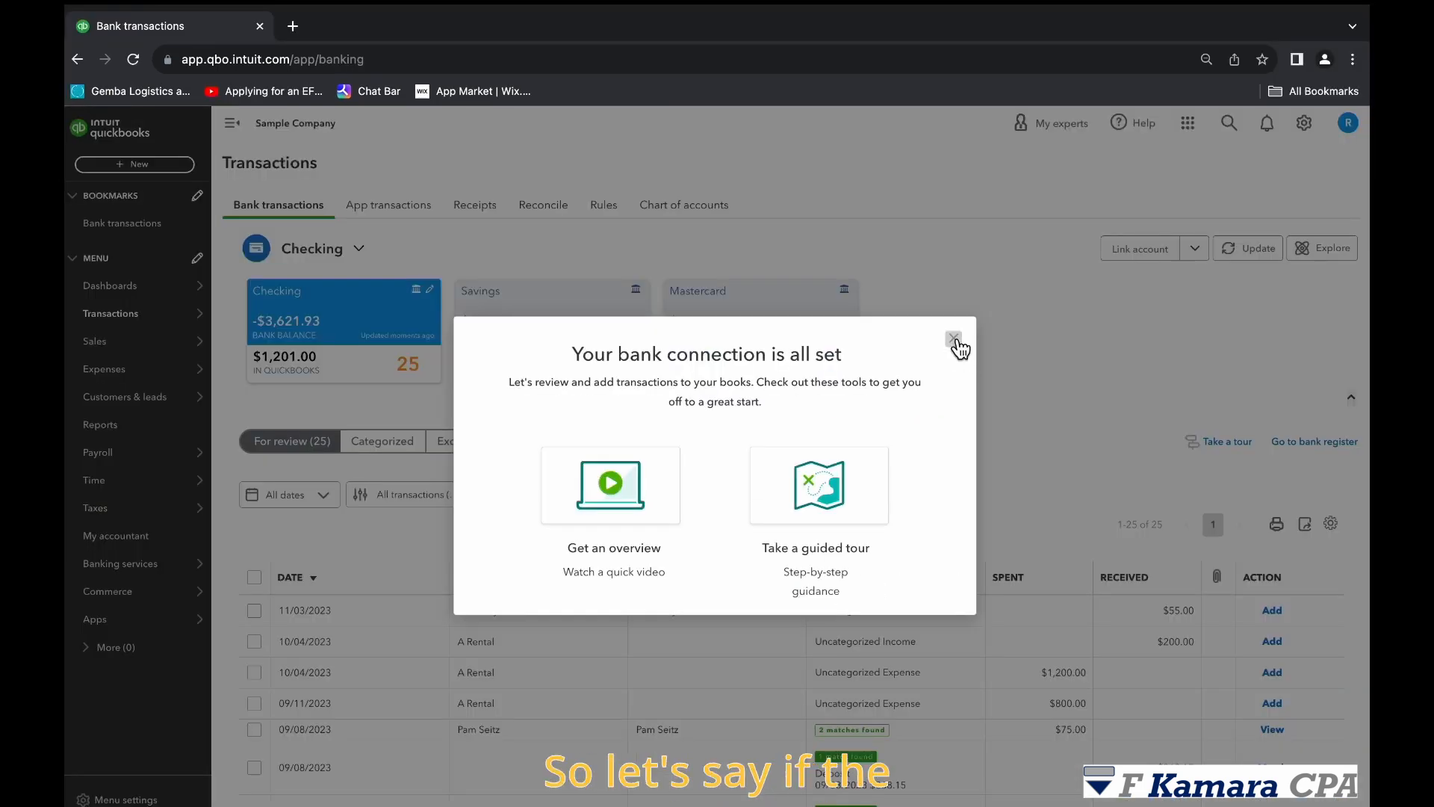
click(954, 336)
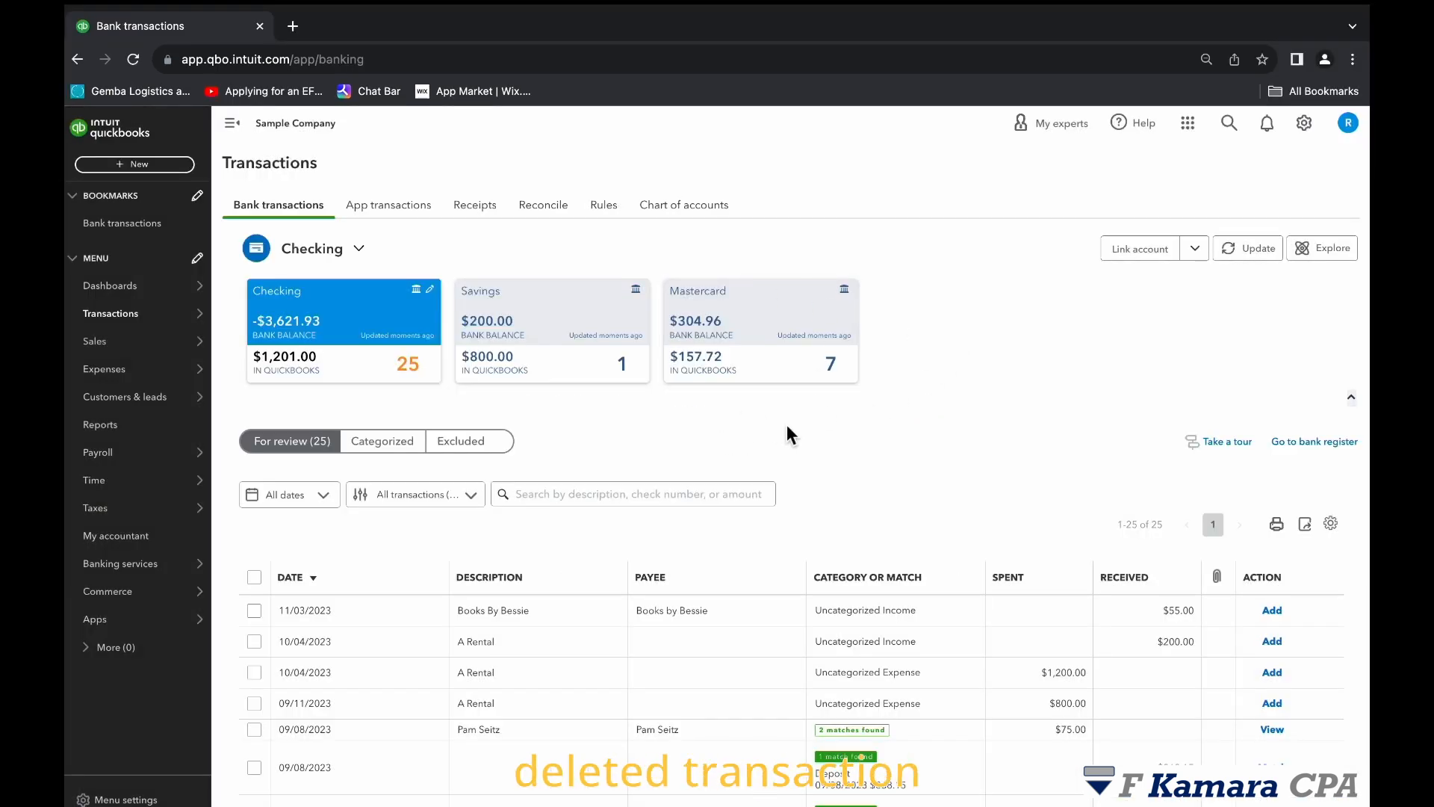
scroll(787, 425, down, 5)
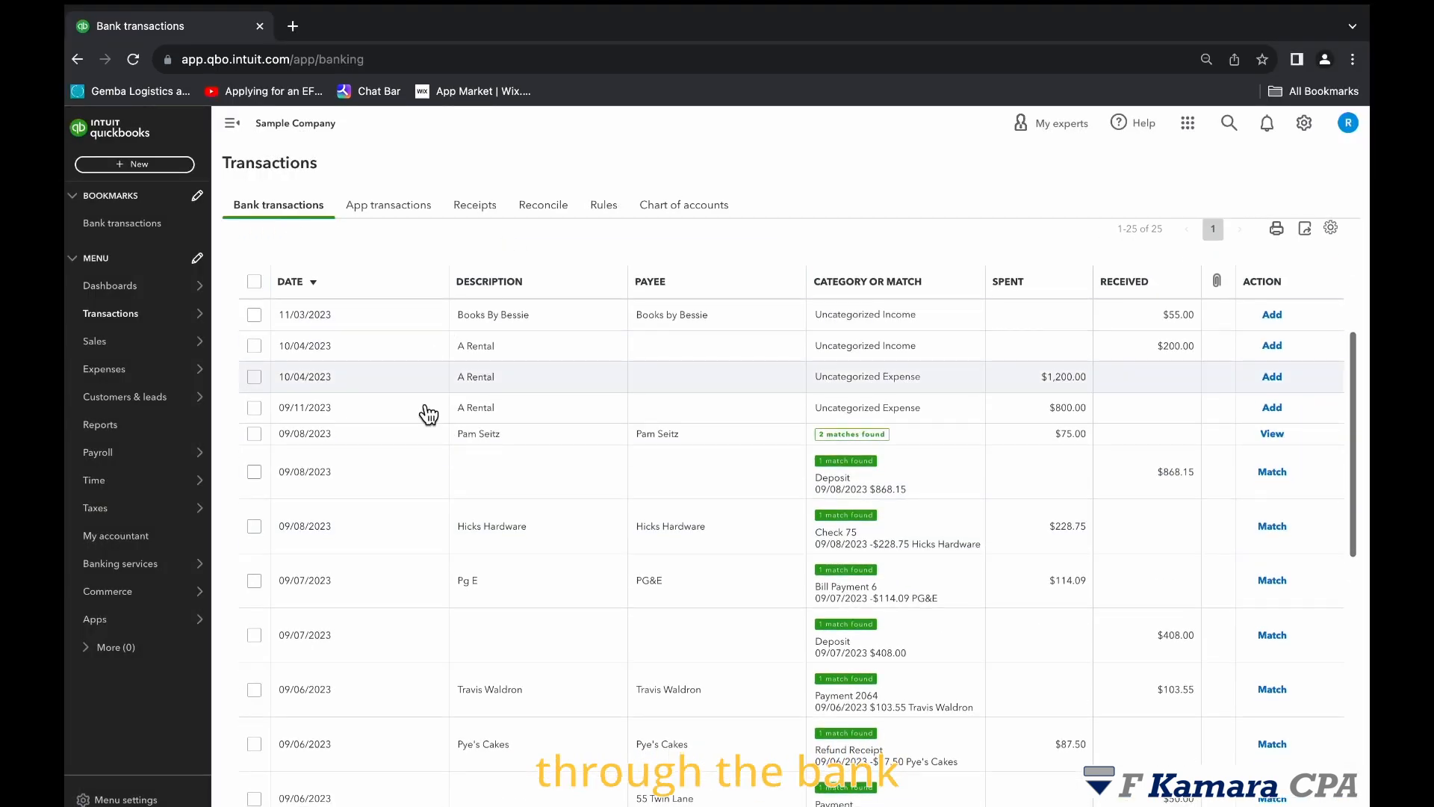
scroll(787, 457, up, 4)
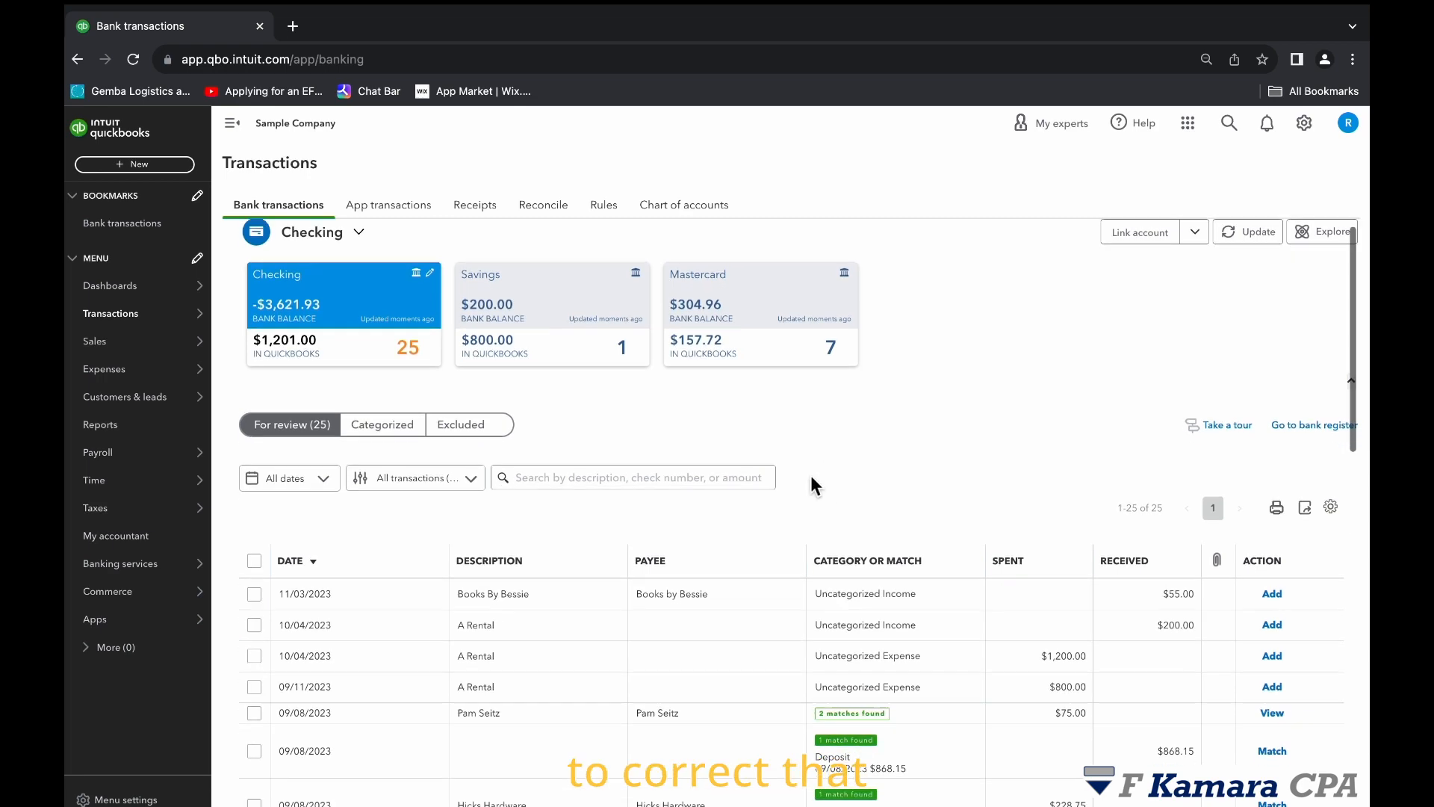
scroll(810, 478, down, 10)
scroll(811, 486, up, 10)
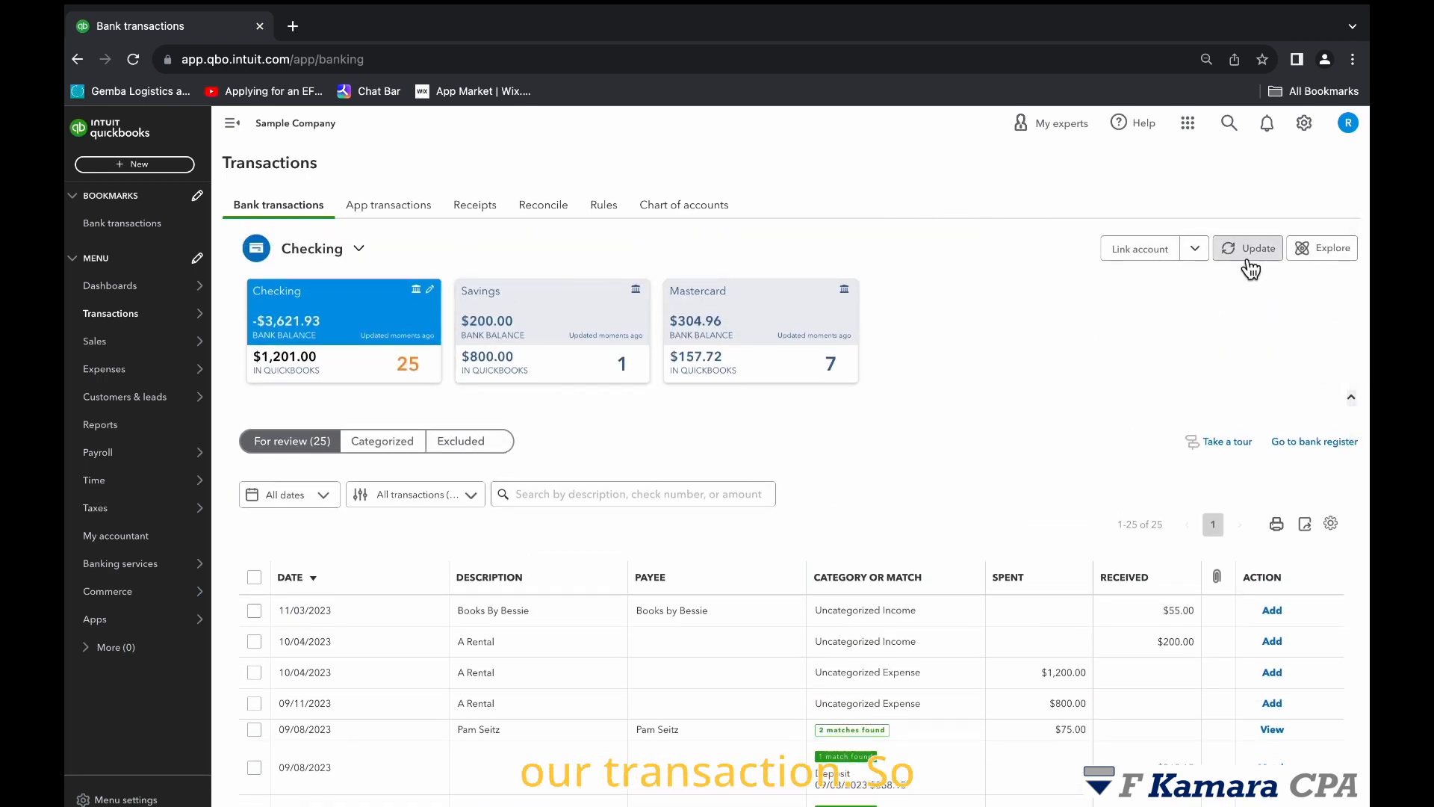
scroll(908, 387, down, 6)
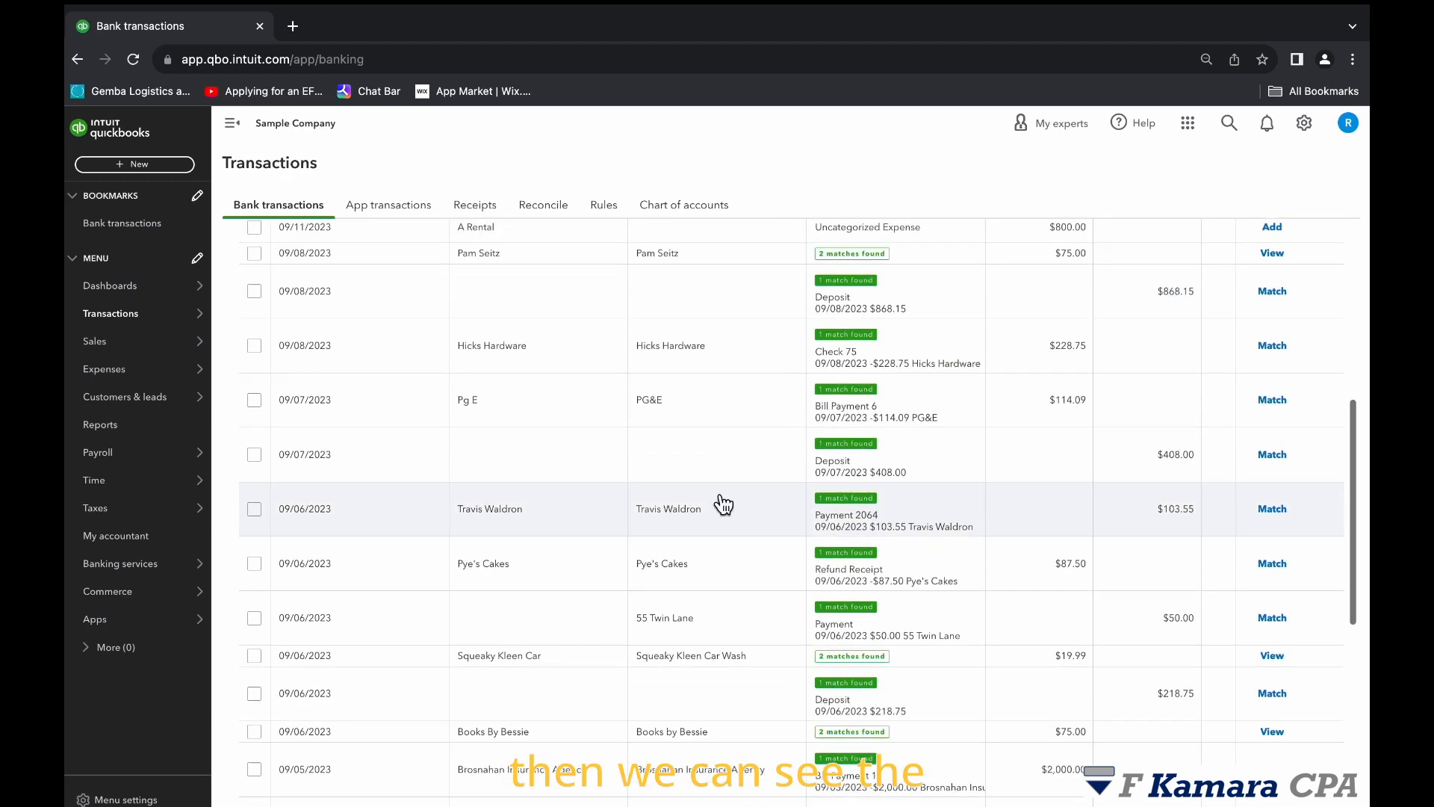
scroll(691, 460, up, 3)
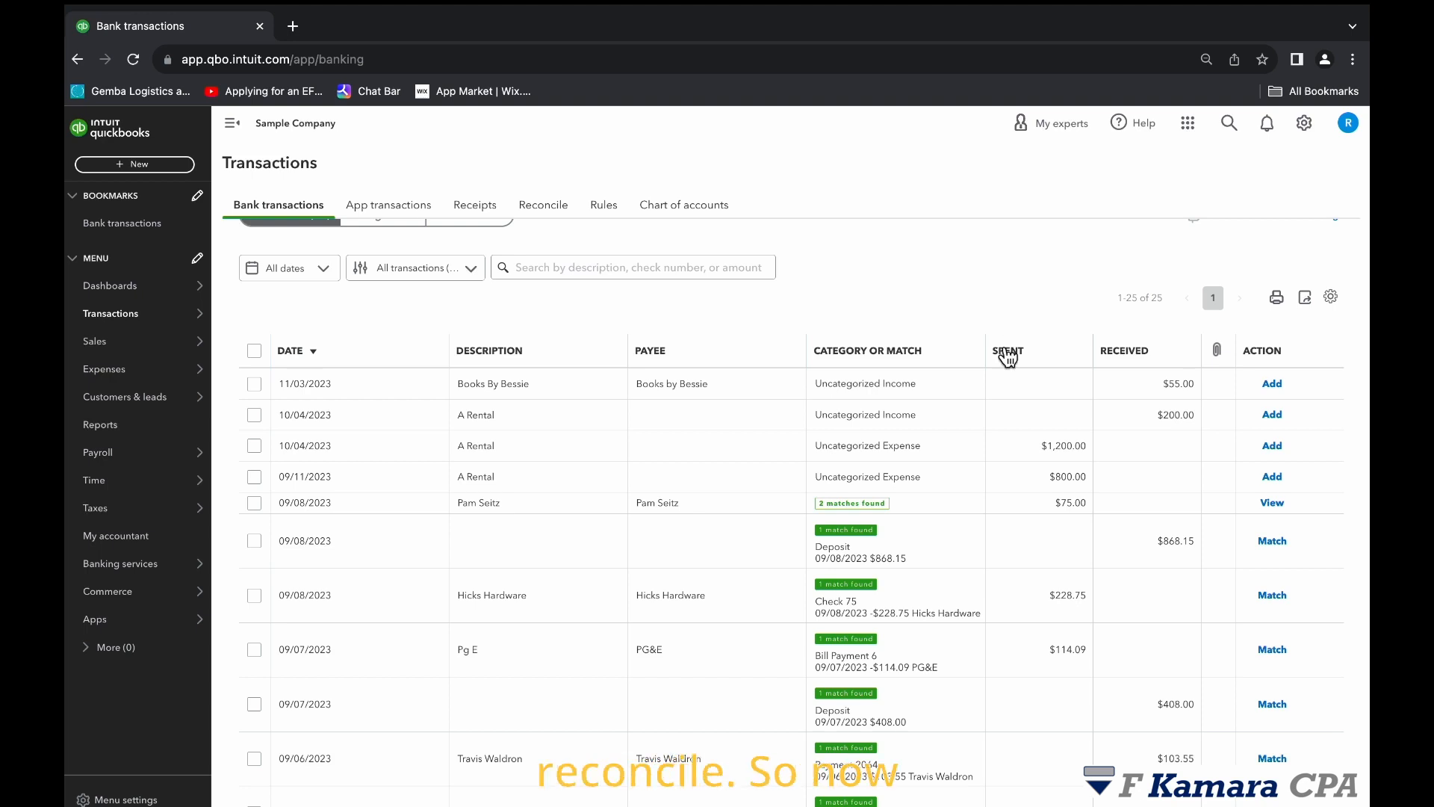
scroll(1012, 366, up, 3)
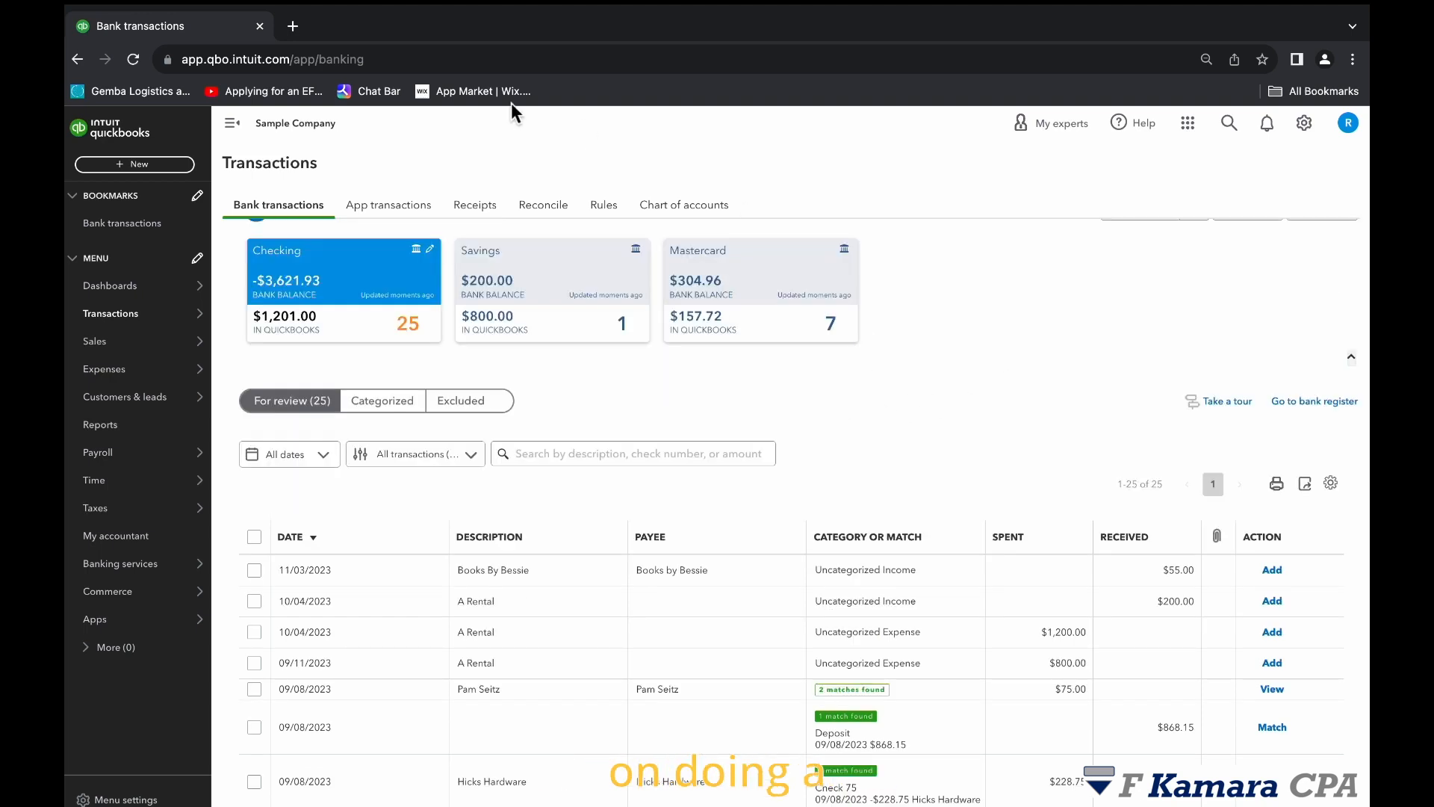
- Switch back to Safari and reopen the Checking reconciliation page to review its beginning balance
mouse_move(144, 803)
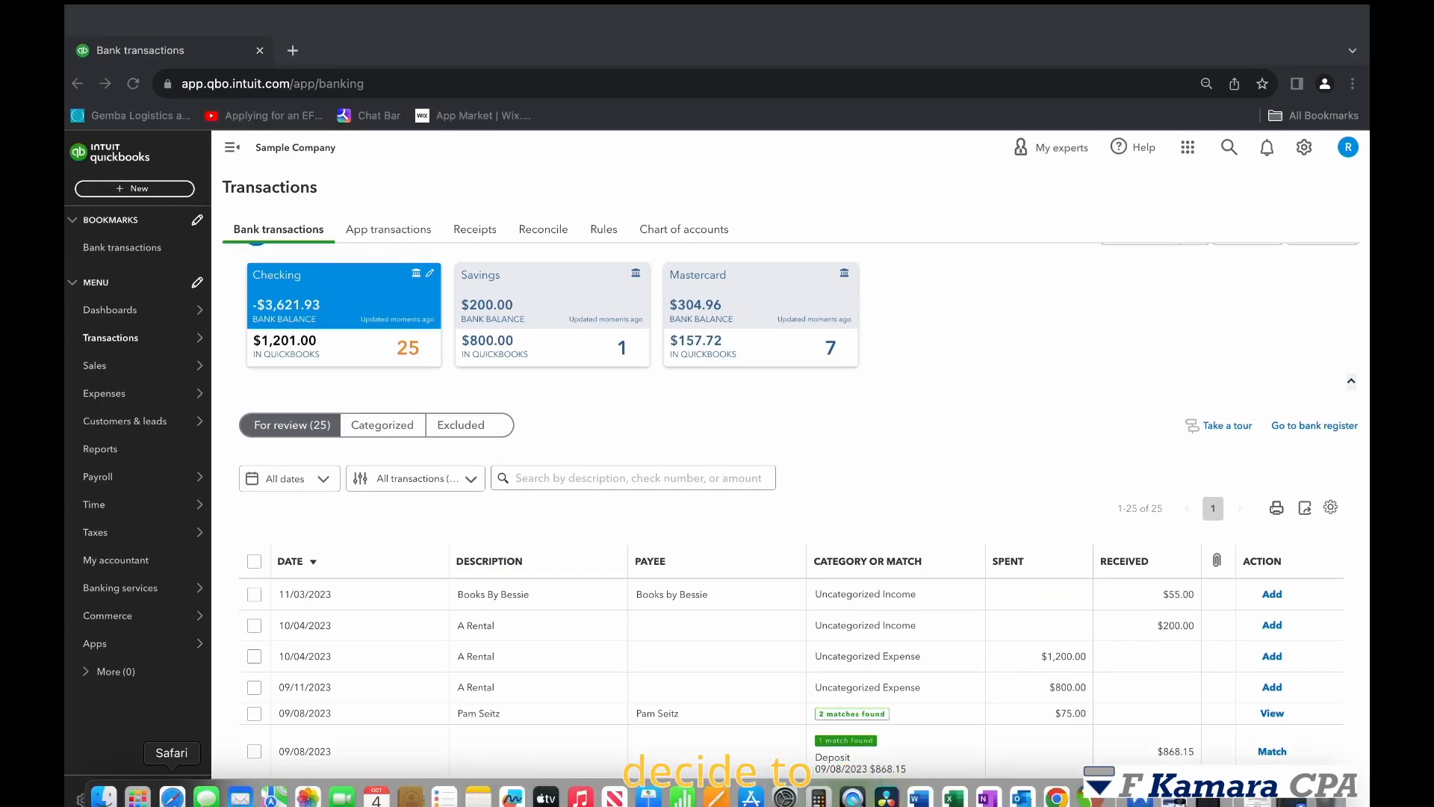
click(172, 796)
scroll(784, 384, up, 5)
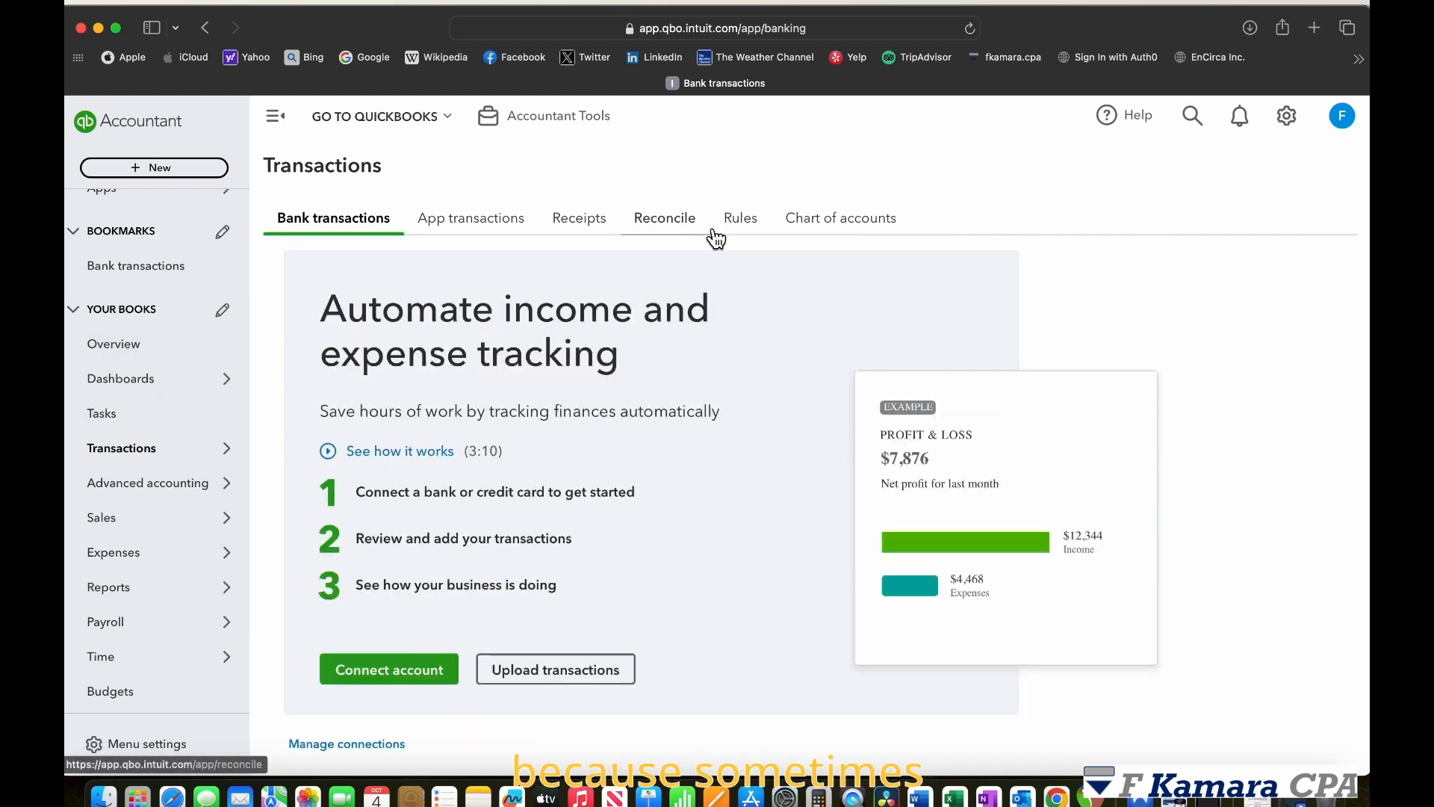
click(676, 221)
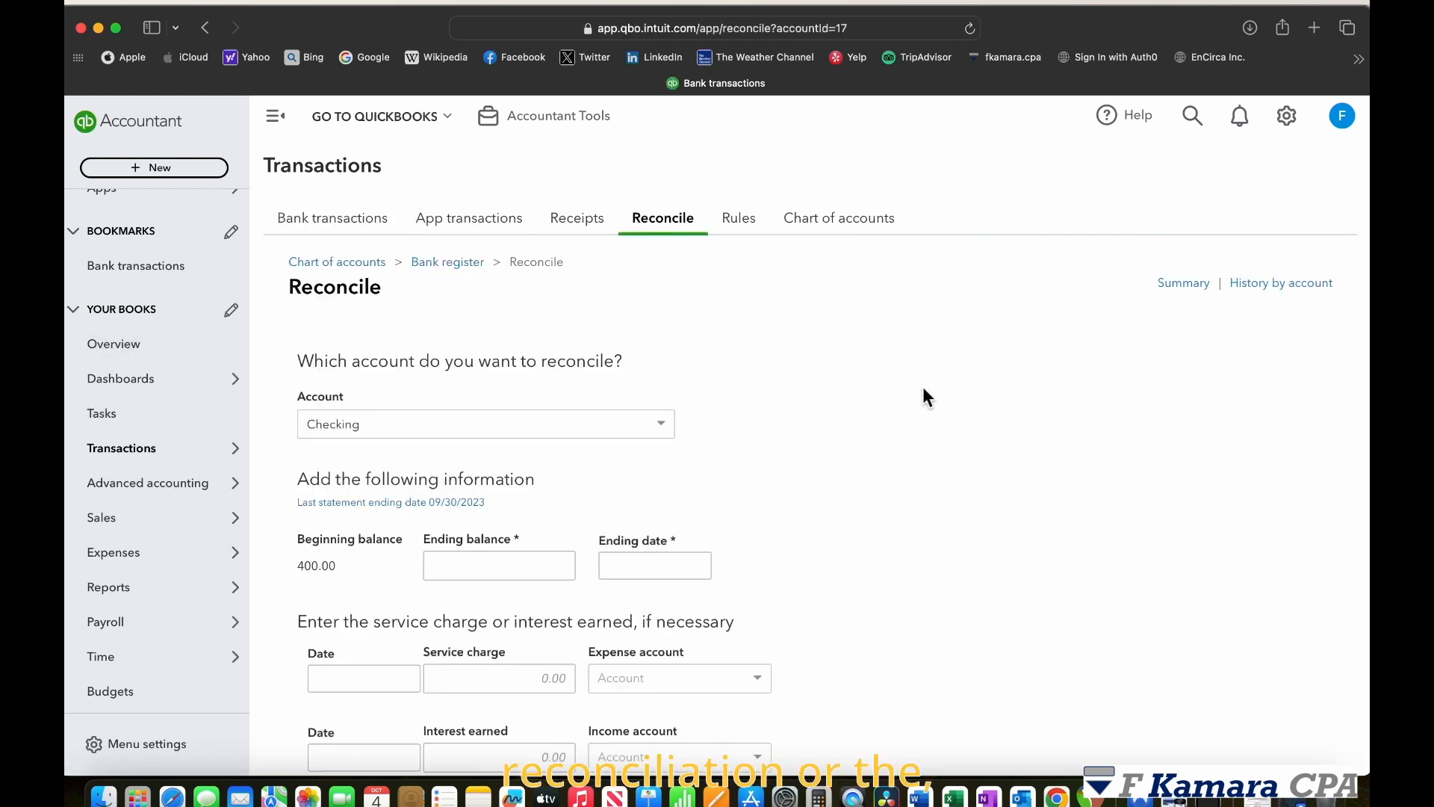
scroll(923, 389, down, 2)
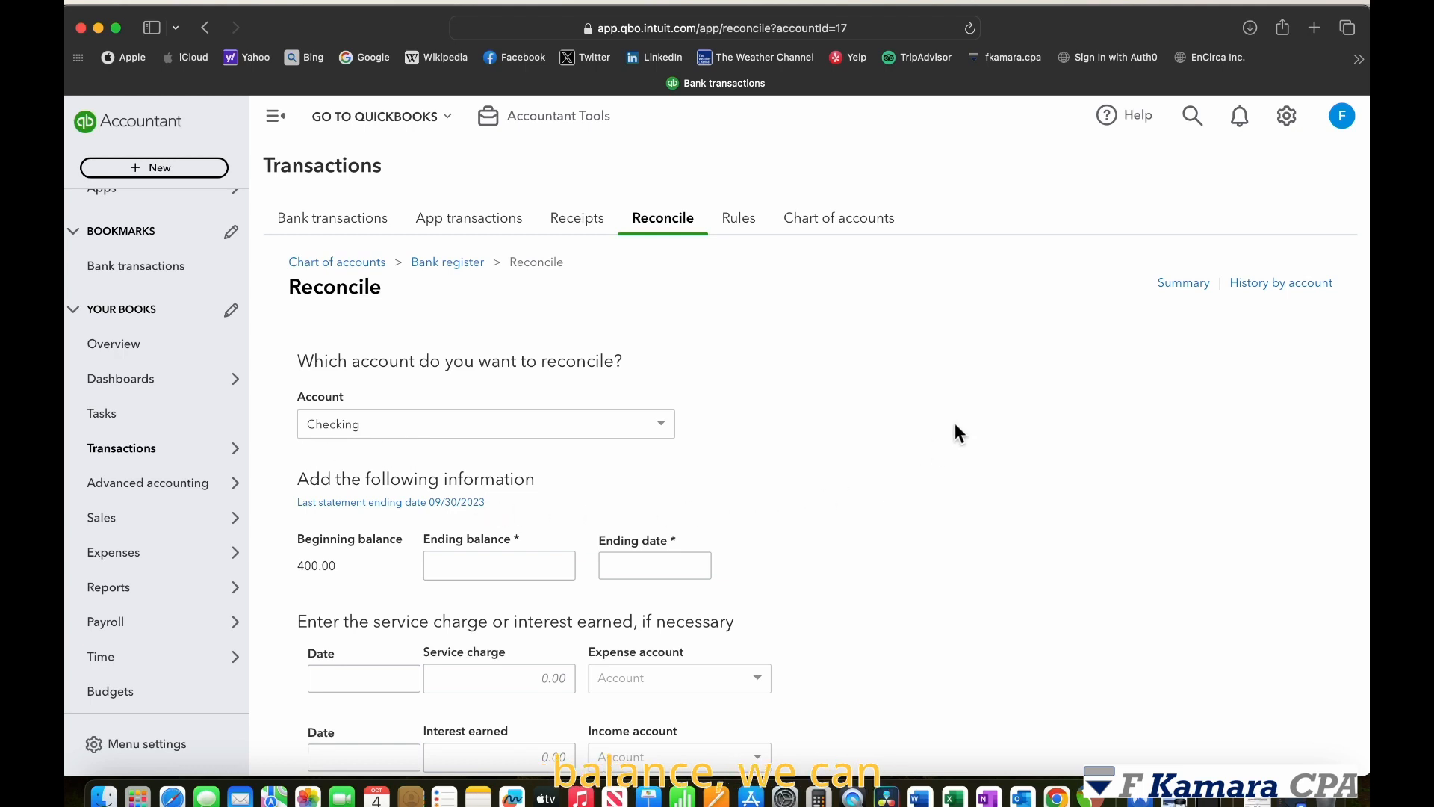
- View the reconciliation history by account and the reconciliation summary, then inspect the report actions for the 09/30/2023 Checking reconciliation
click(1306, 285)
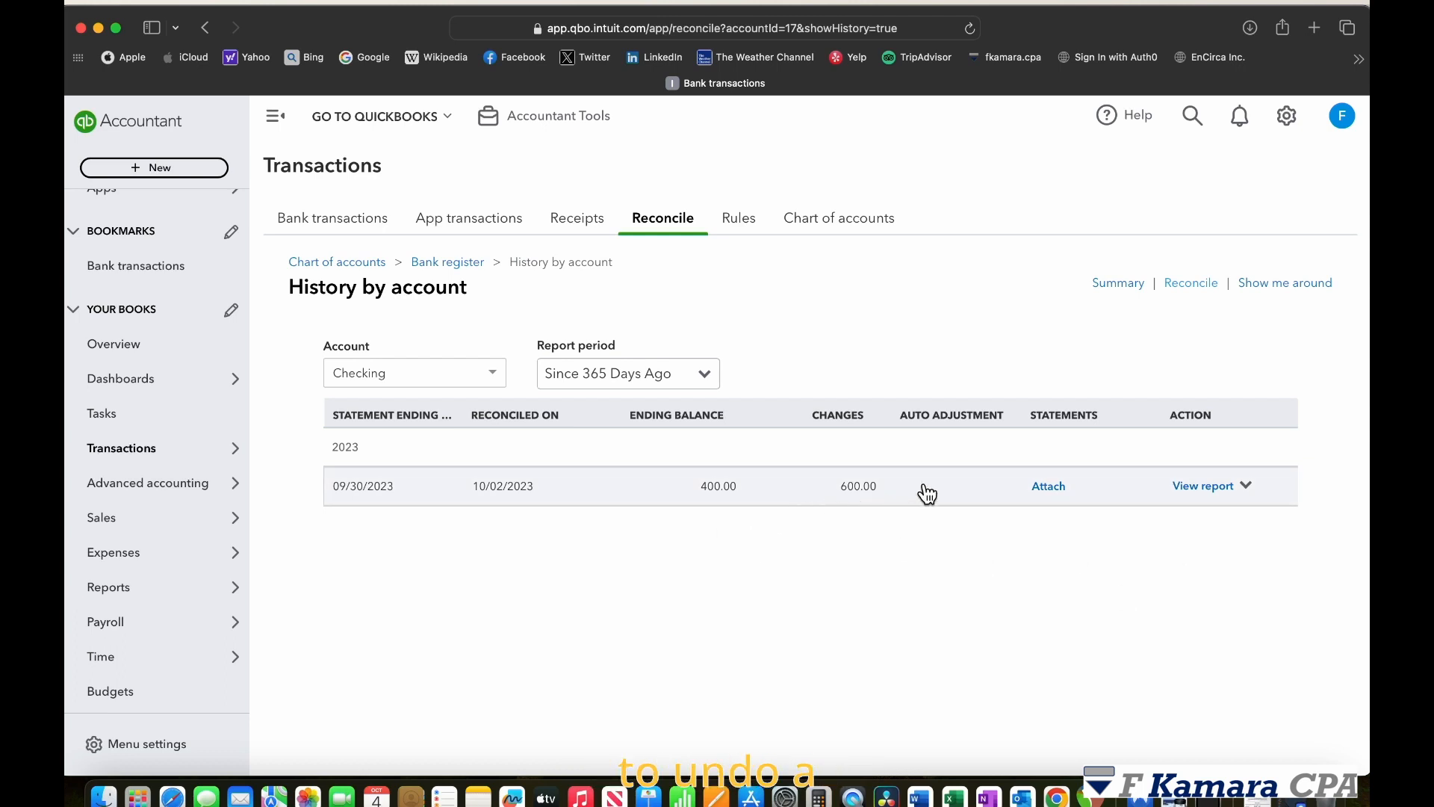
click(1118, 284)
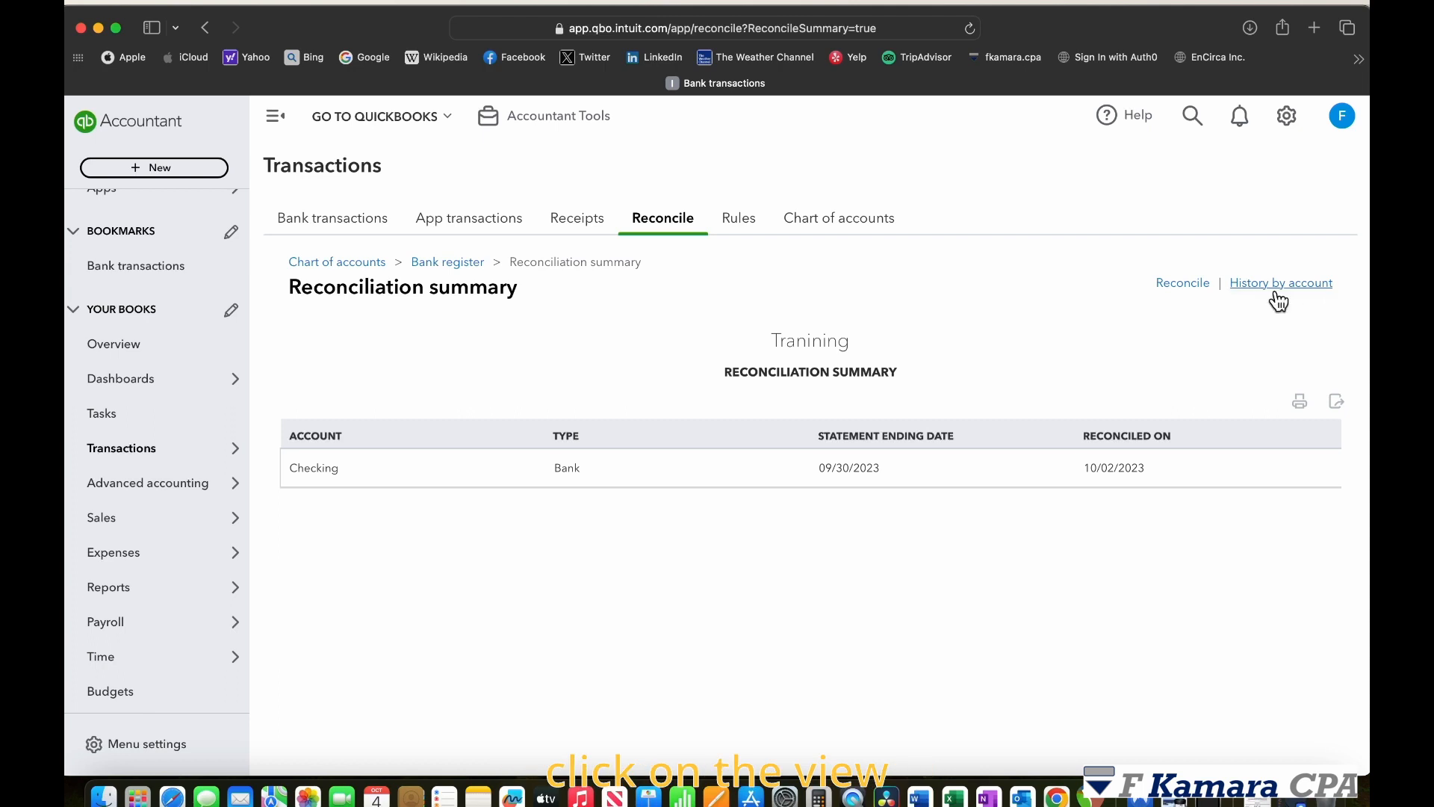
click(1323, 293)
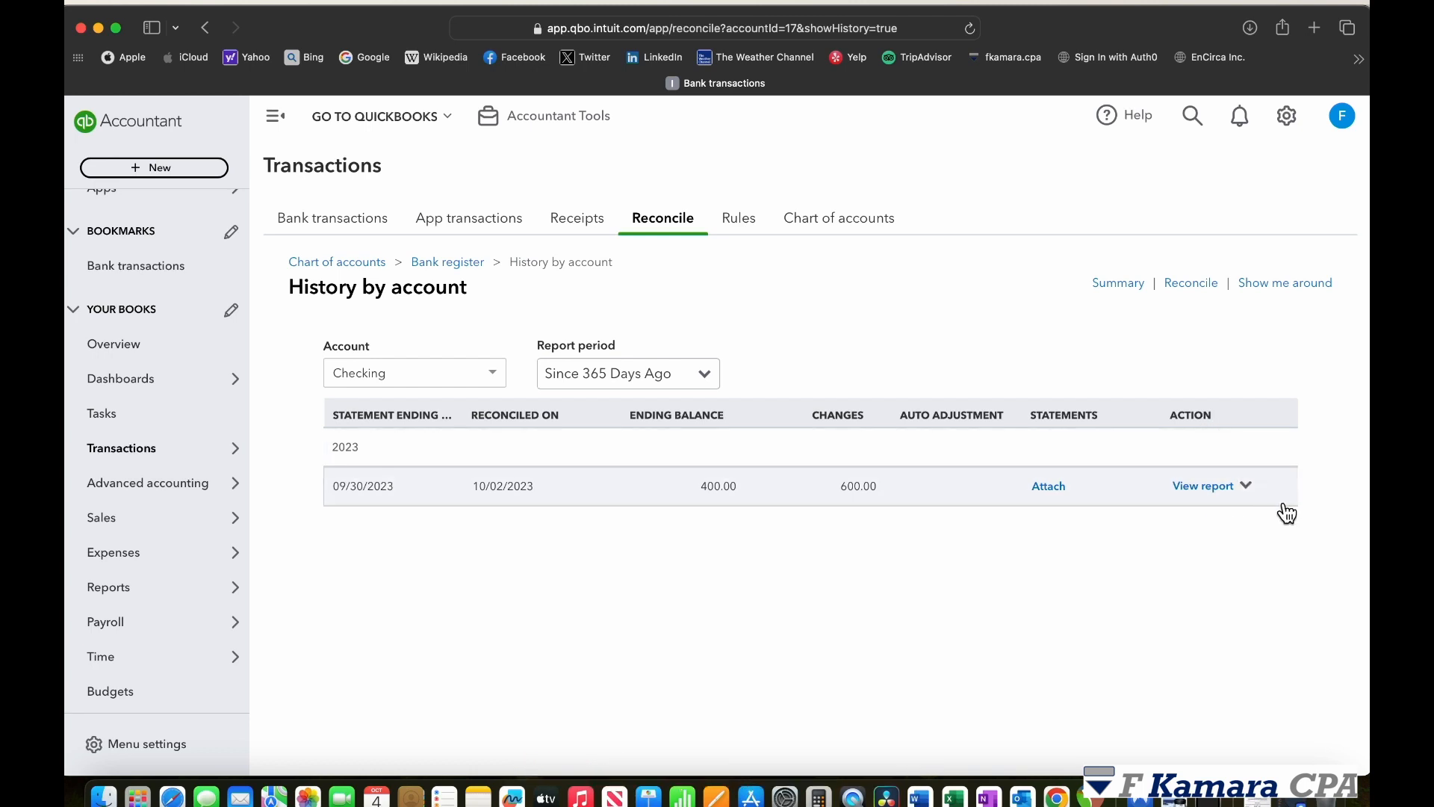
click(1249, 487)
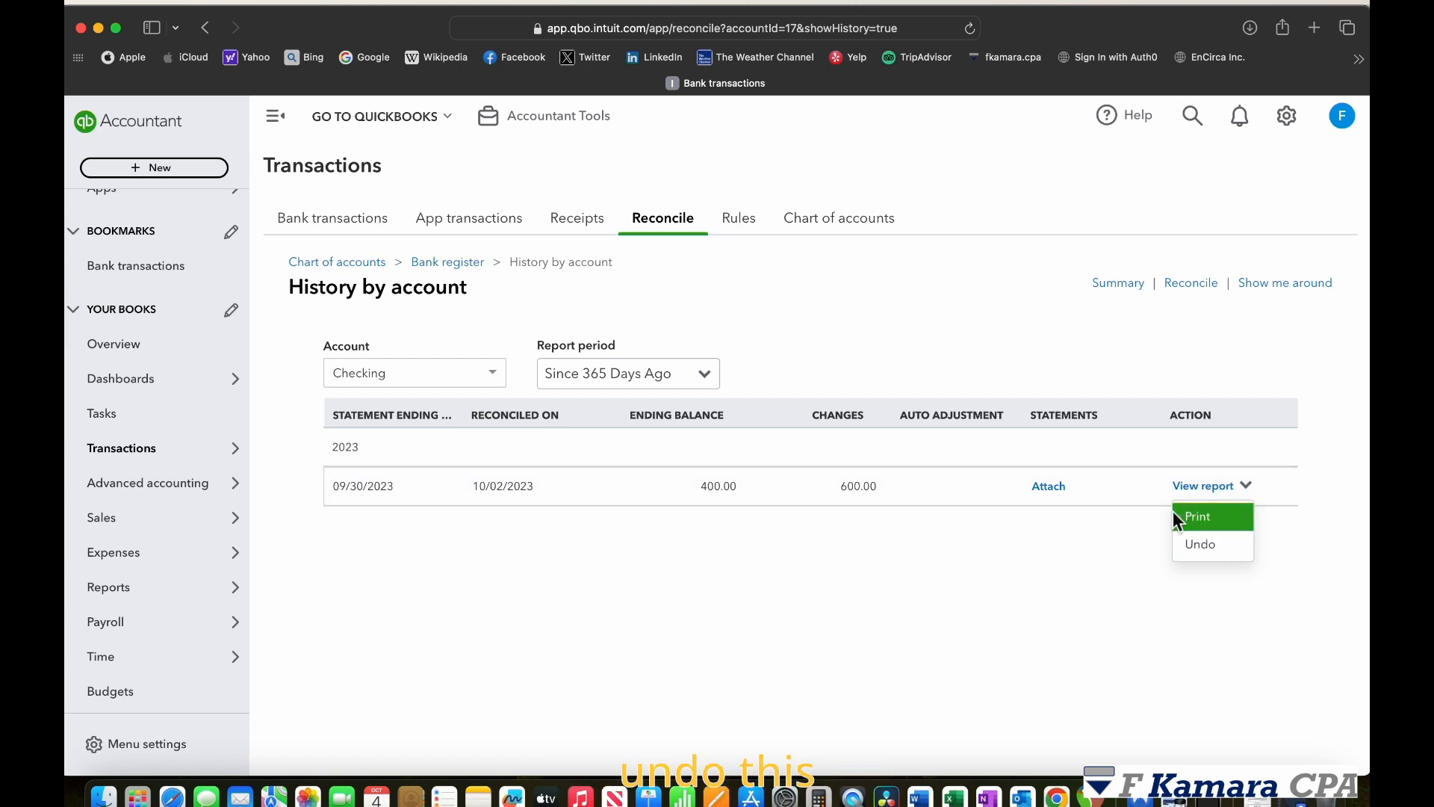
click(1084, 544)
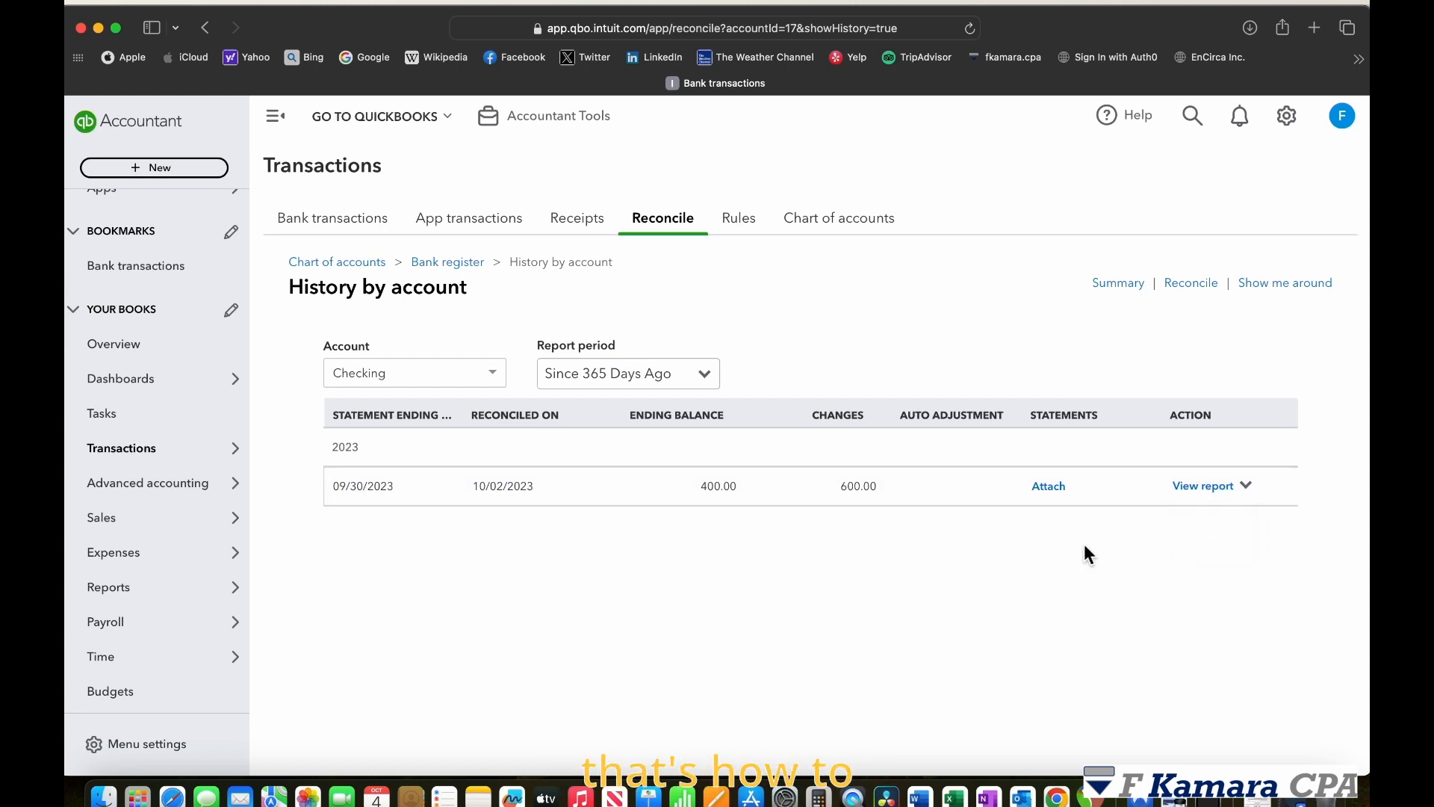